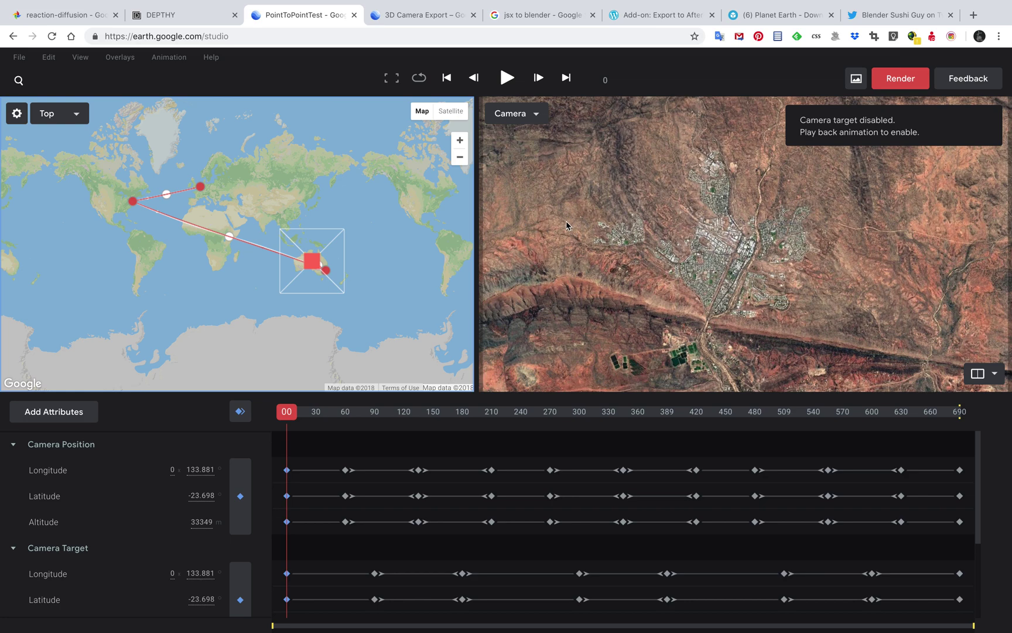
Switch to Blender and examine the red flight path around the Earth model from different angles.
key(ctrl+Right)
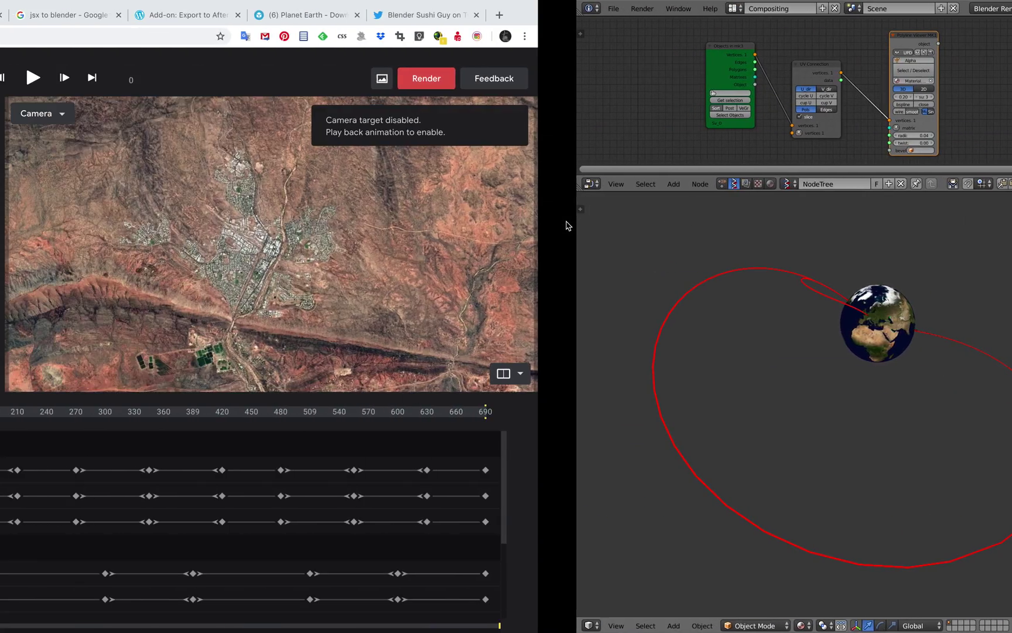
key(ctrl+Left)
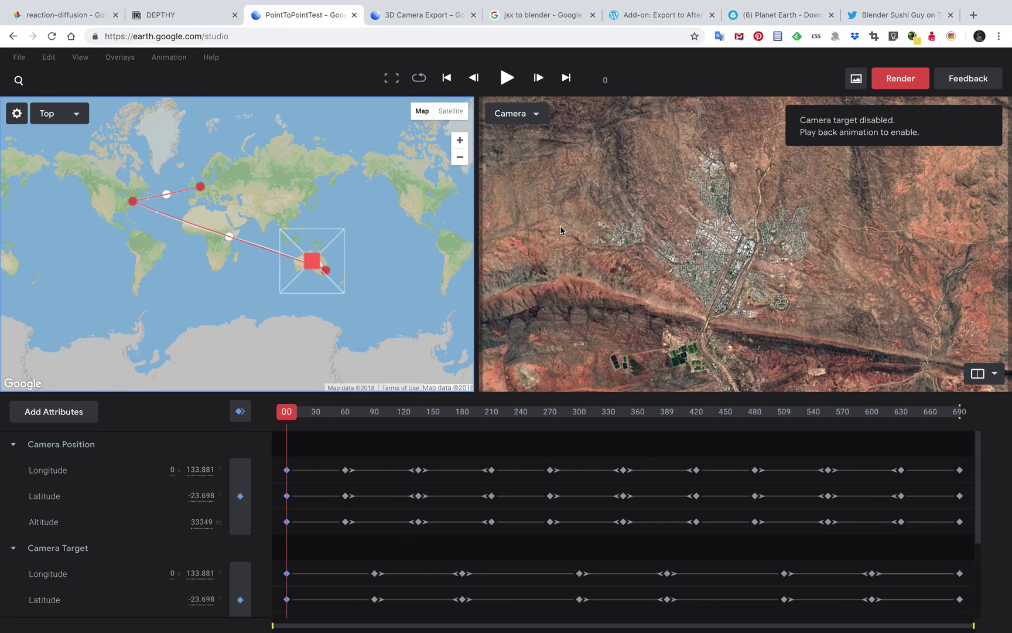
key(ctrl+Right)
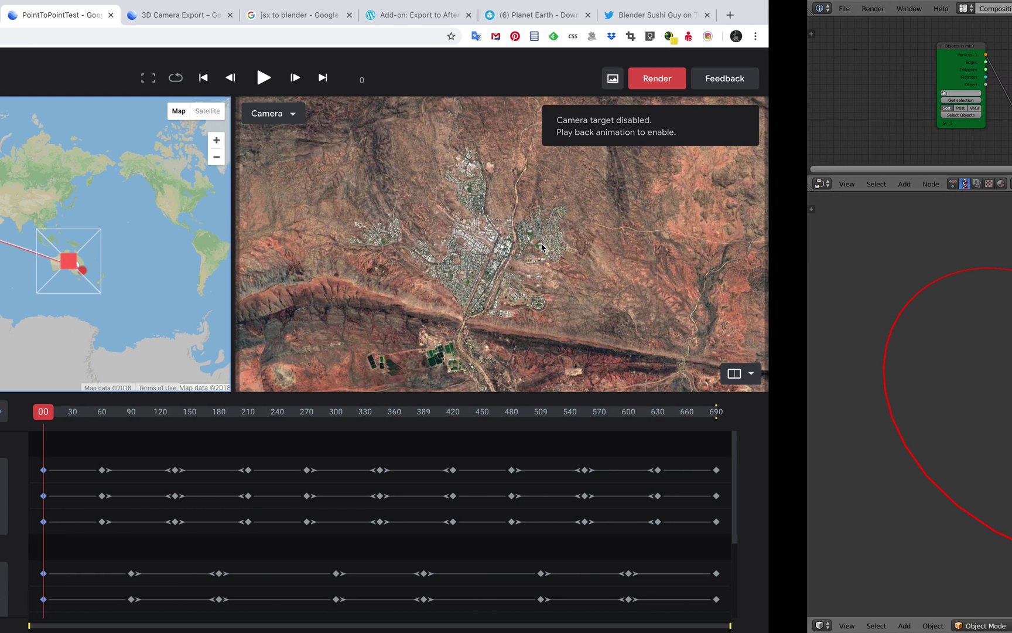
middle_drag(463, 280, 464, 301)
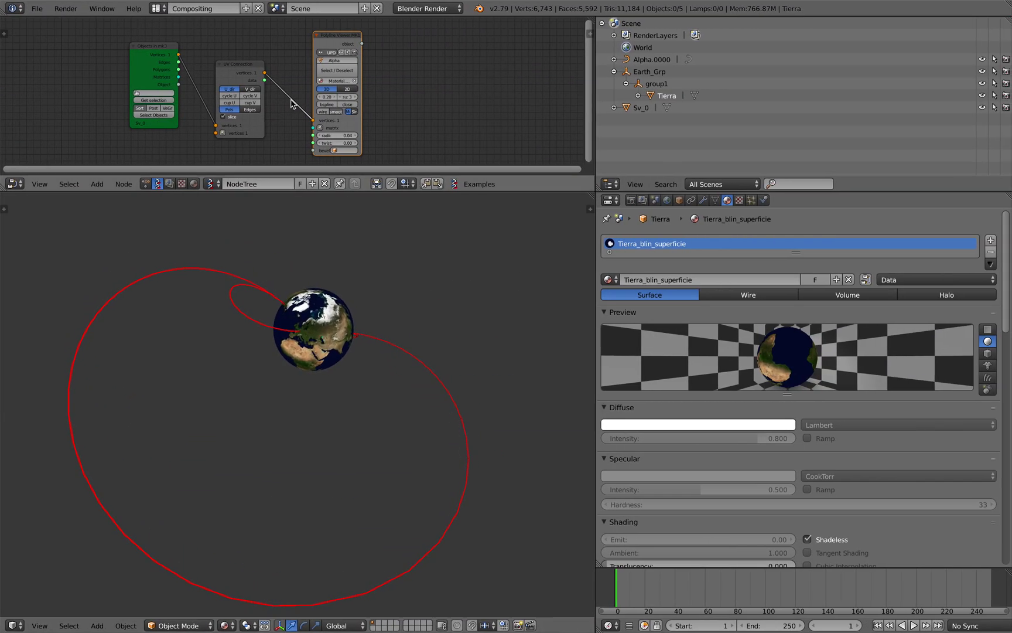
middle_drag(281, 79, 299, 80)
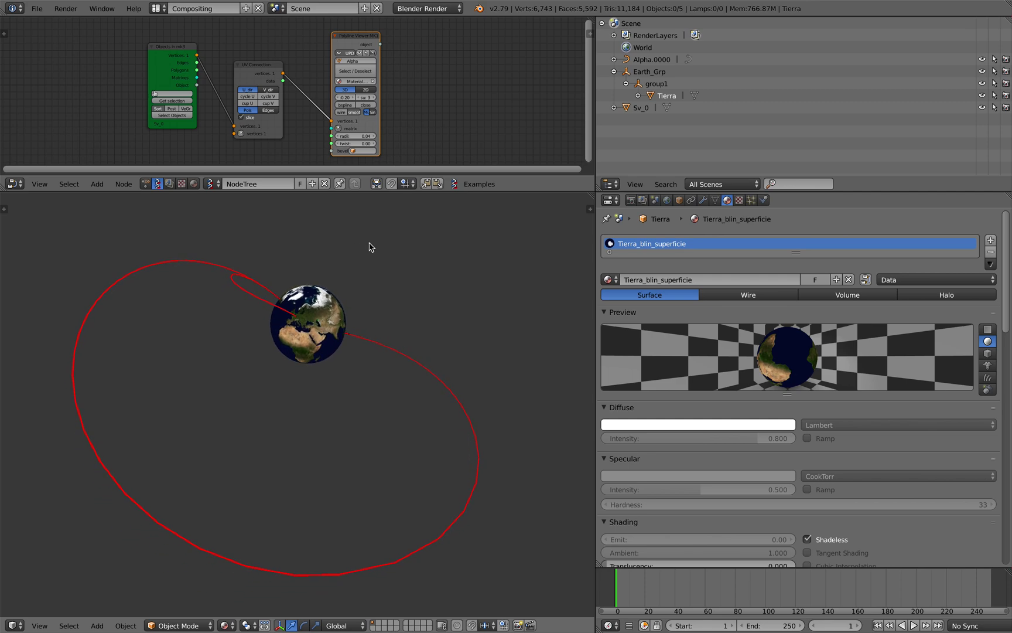
Return to Google Earth Studio and explore the frame 0 camera view, pulling out to the whole globe and back towards Australia.
key(ctrl+Left)
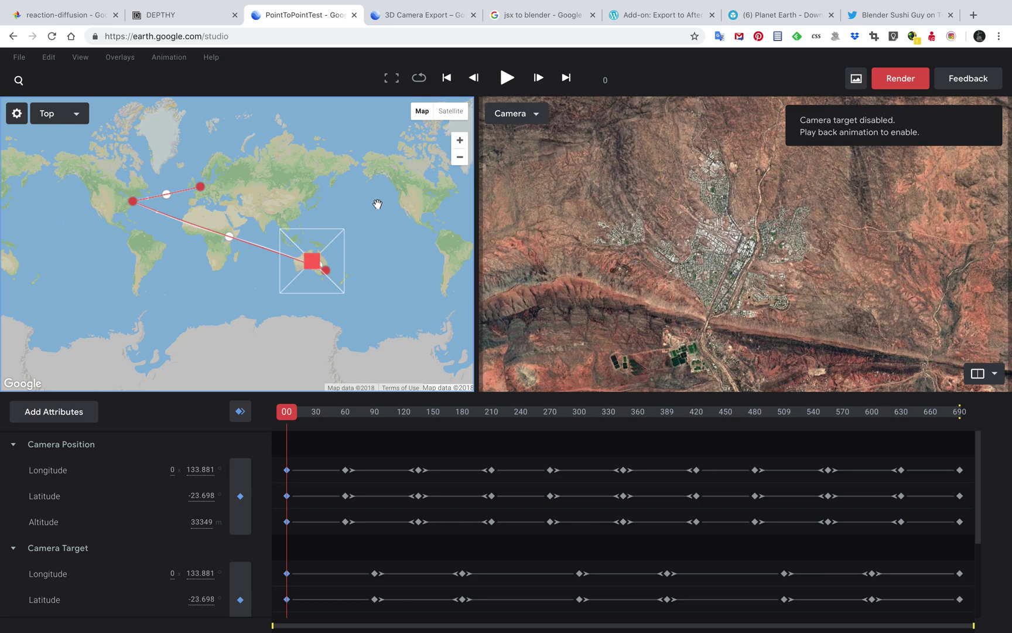
drag(358, 236, 320, 228)
scroll(569, 234, up, 5)
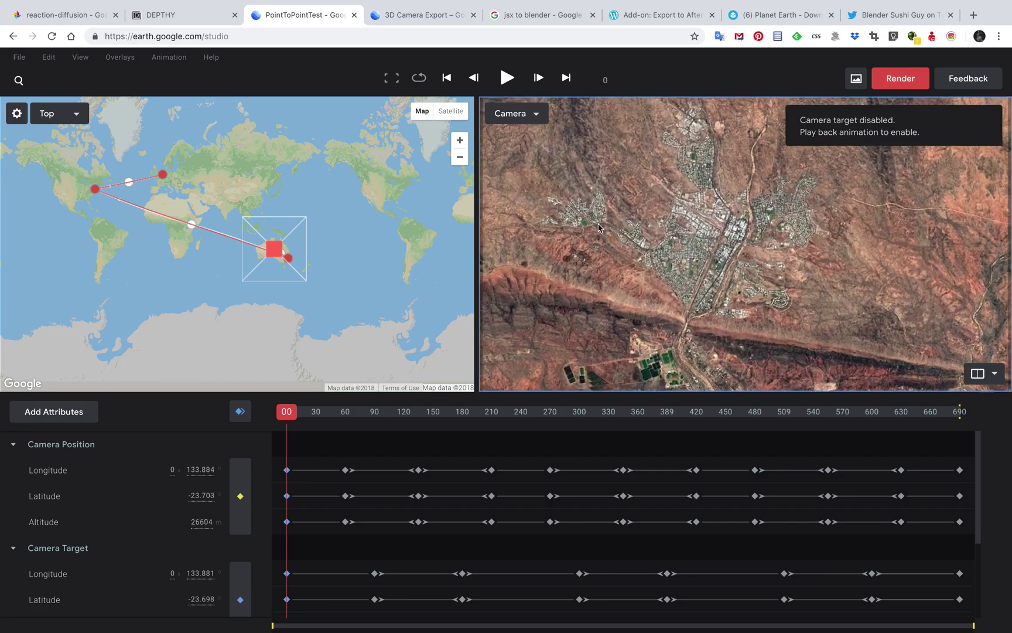
scroll(609, 232, down, 10)
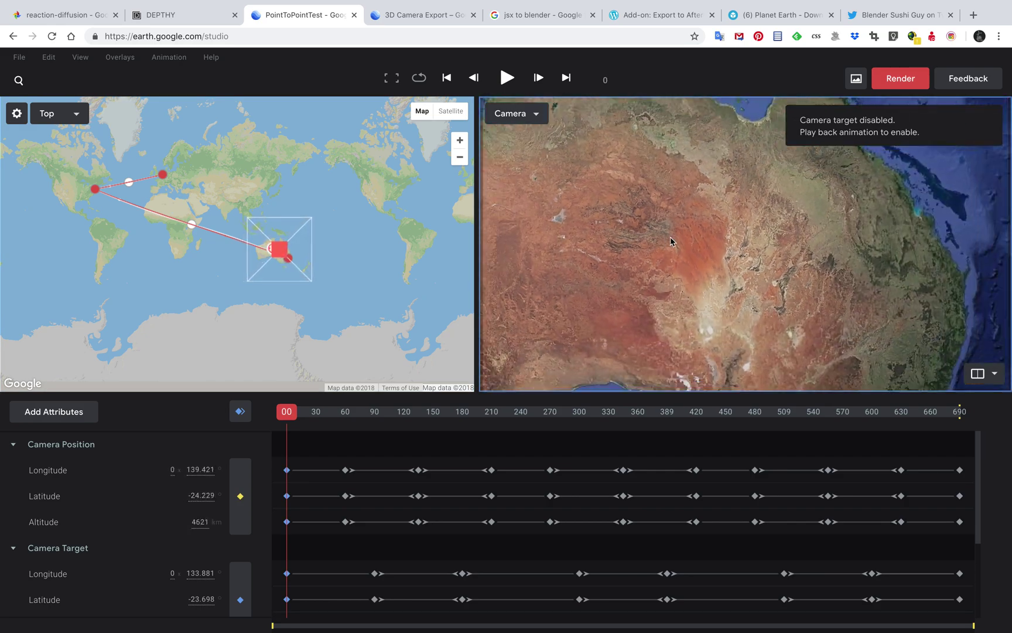
scroll(671, 240, down, 10)
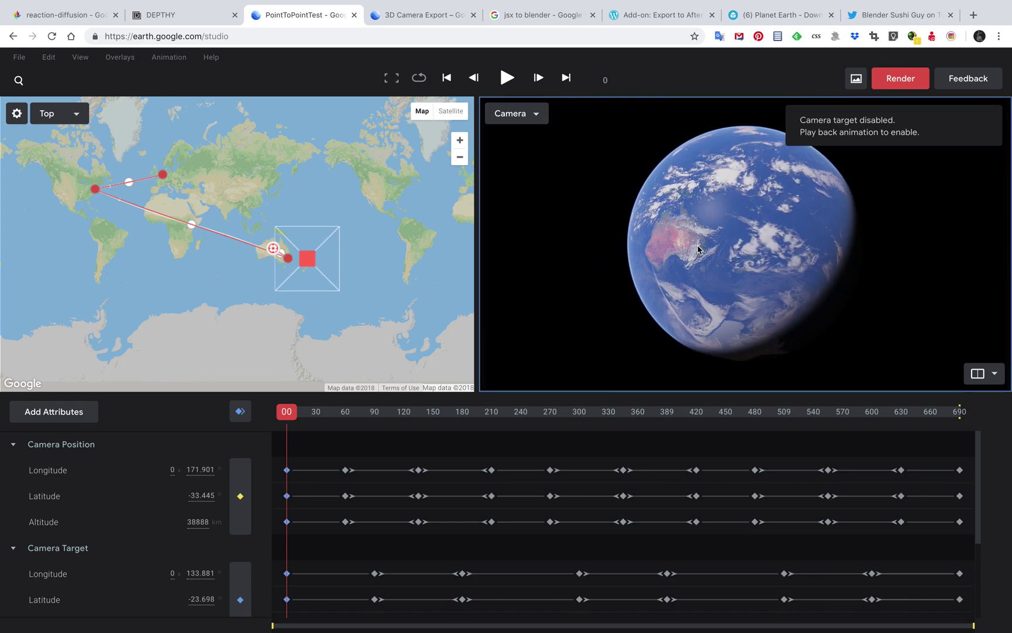
drag(698, 249, 775, 217)
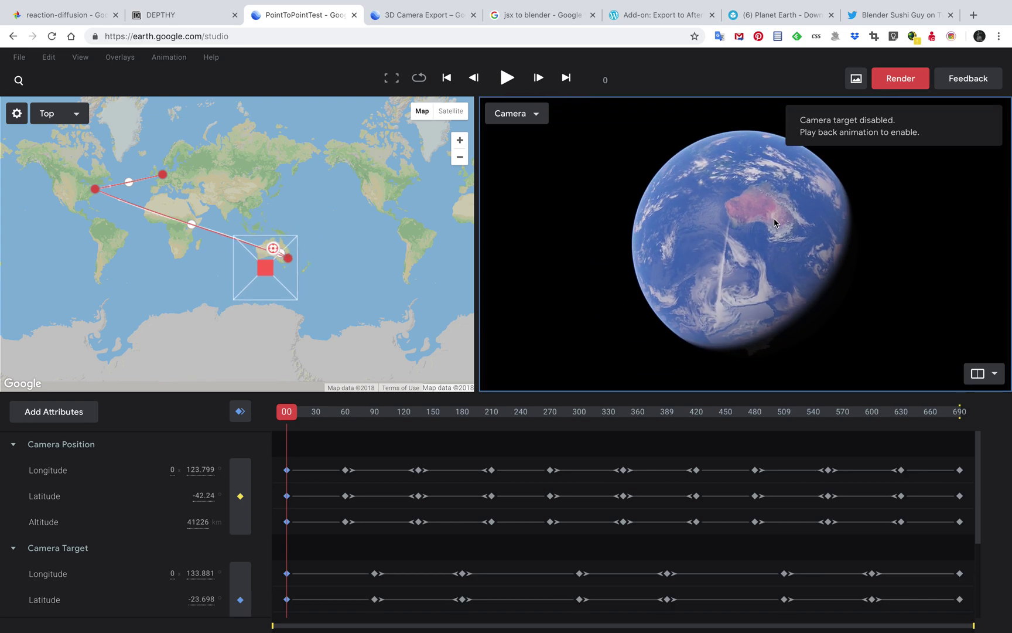
scroll(774, 216, up, 5)
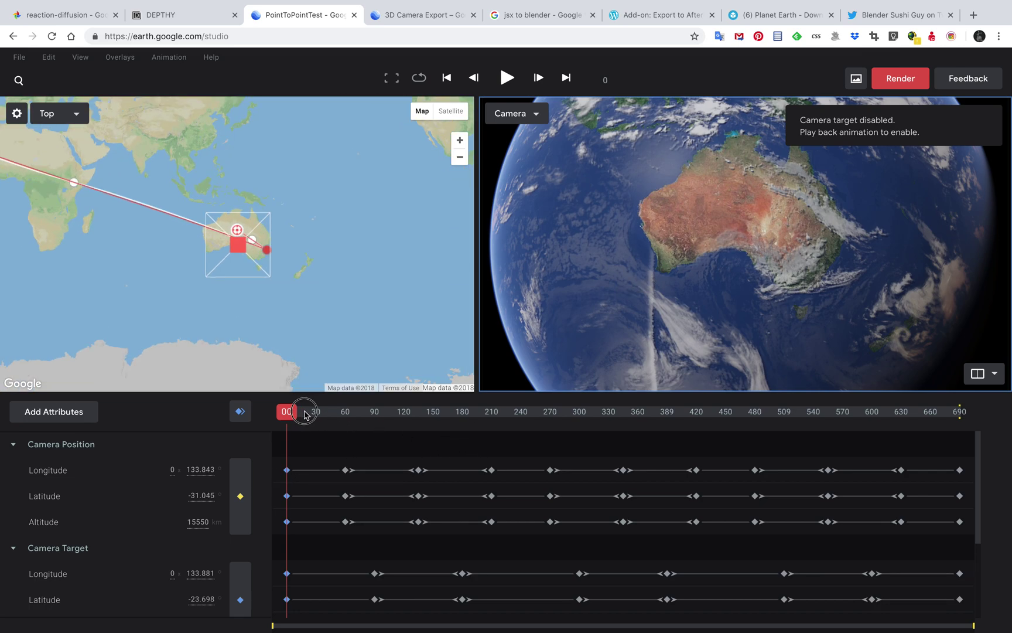
Scrub the timeline back and forth to preview the flight from Australia to New York, stopping at frame 380.
mouse_move(305, 415)
mouse_down()
mouse_move(724, 423)
mouse_move(902, 415)
mouse_move(384, 404)
mouse_move(309, 417)
mouse_up()
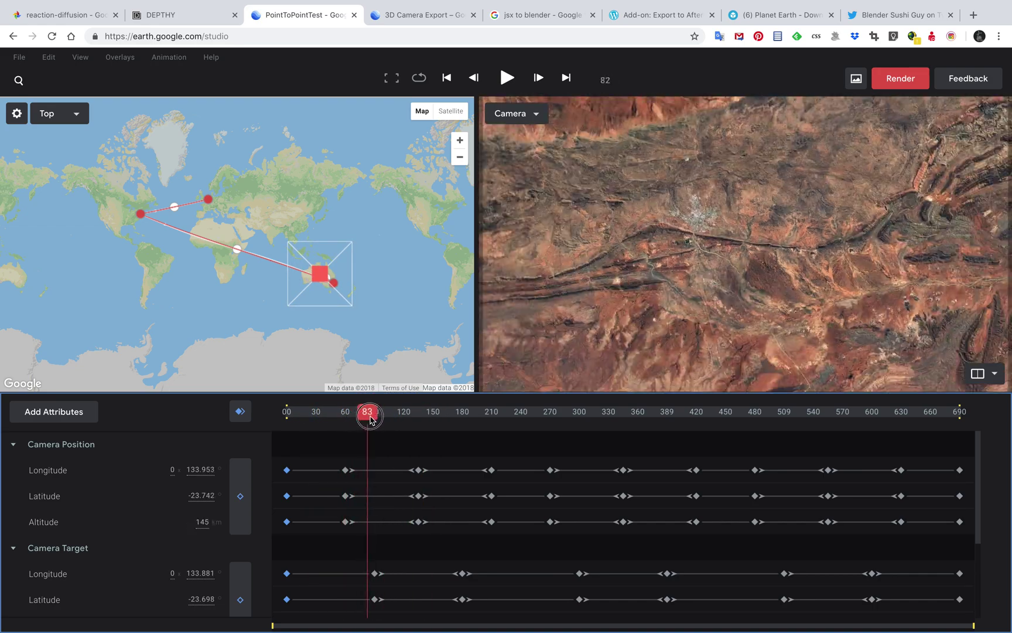
drag(380, 420, 336, 416)
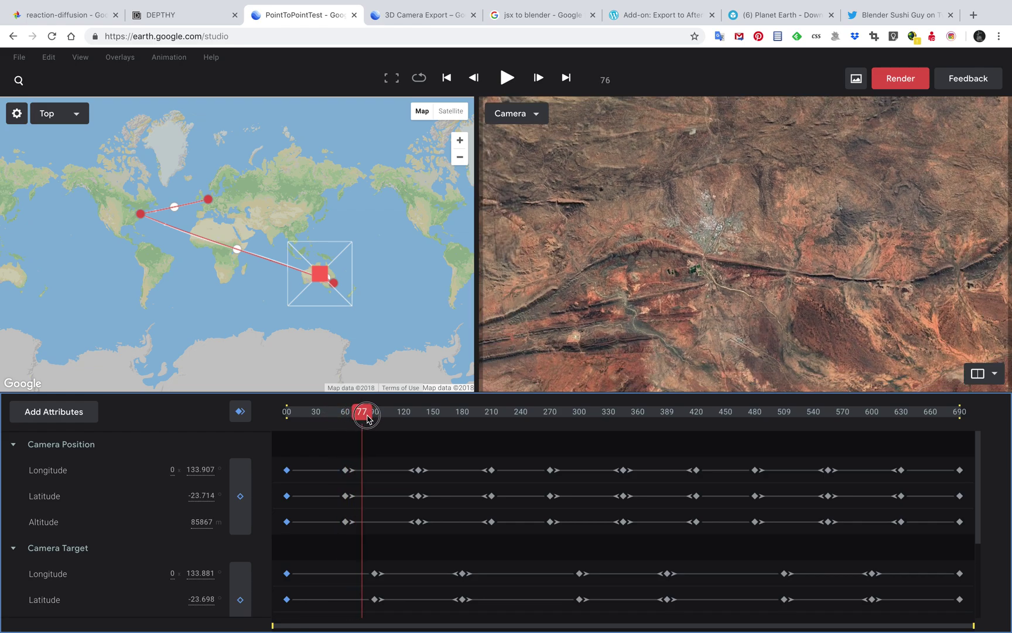
drag(367, 418, 452, 420)
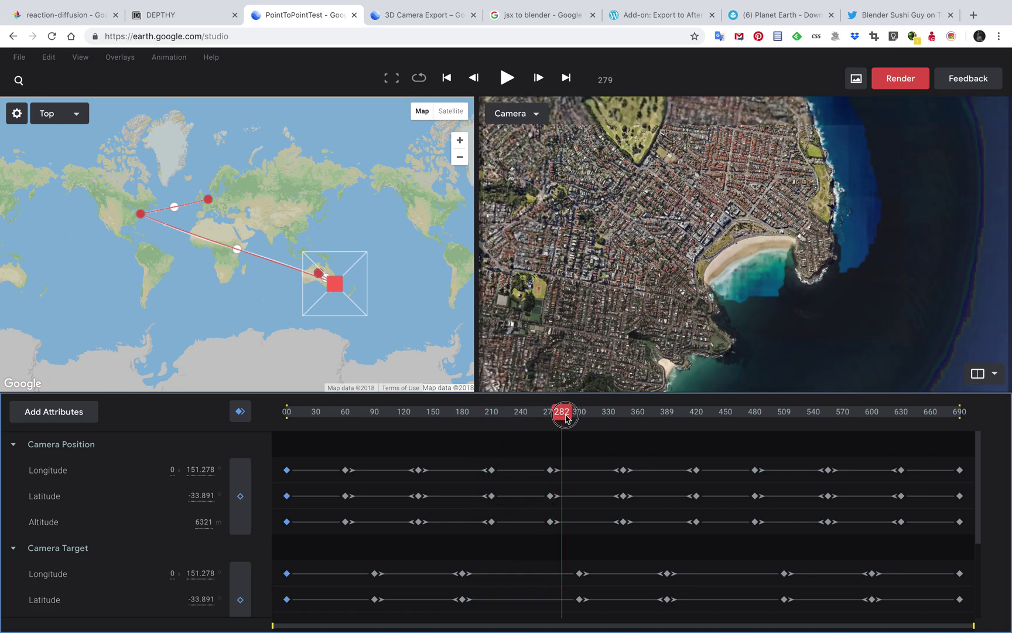
drag(583, 419, 678, 422)
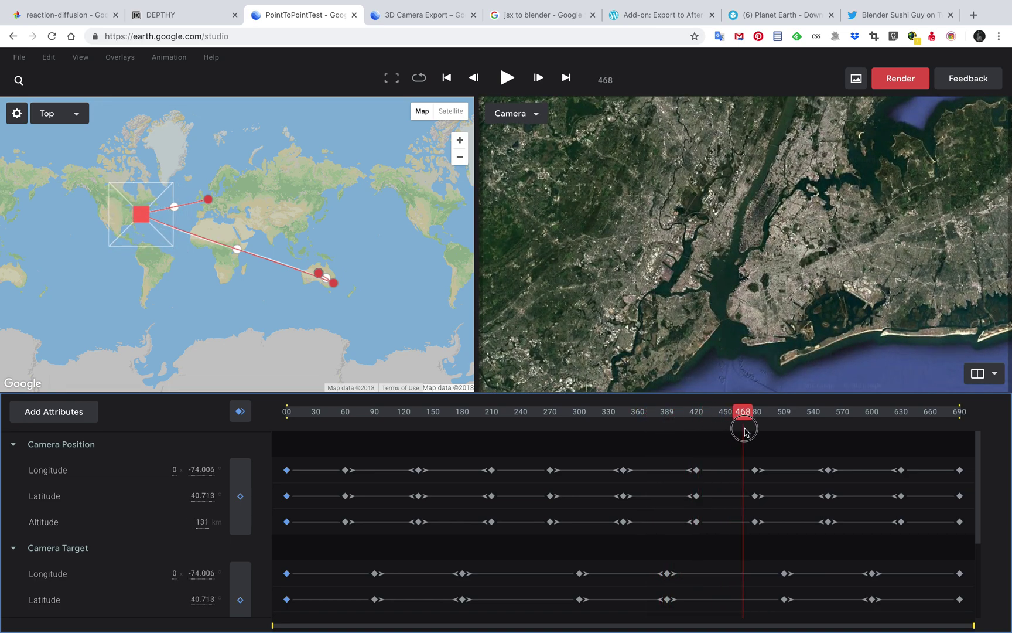
drag(789, 428, 659, 432)
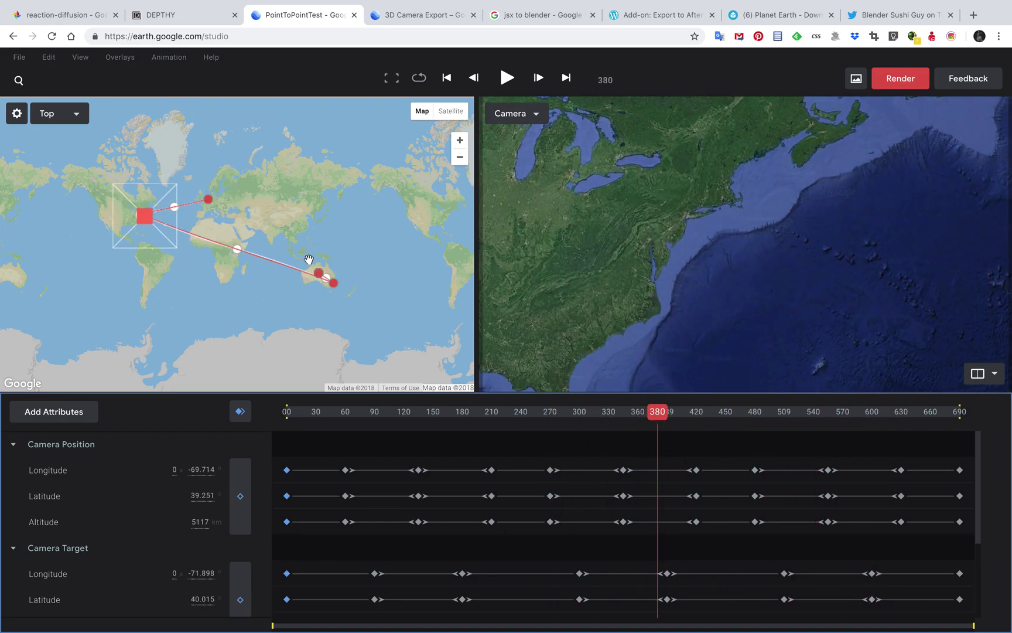
Pull the frame 380 camera back to show the whole globe and rotate the Earth to Australia.
drag(309, 259, 317, 267)
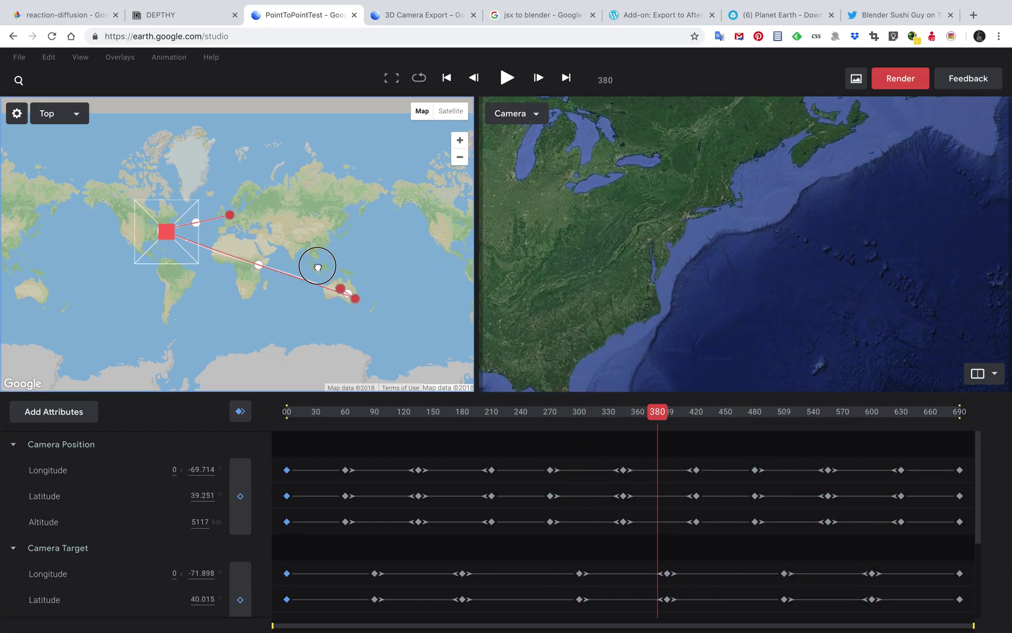
scroll(681, 243, down, 10)
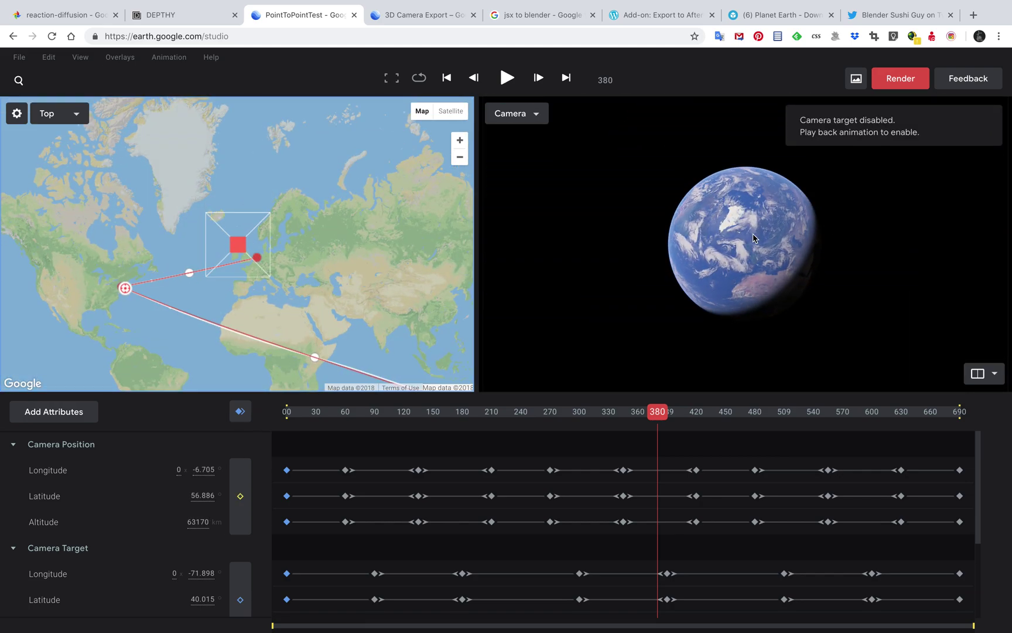
mouse_move(754, 238)
mouse_down()
mouse_move(820, 221)
mouse_move(762, 230)
mouse_up()
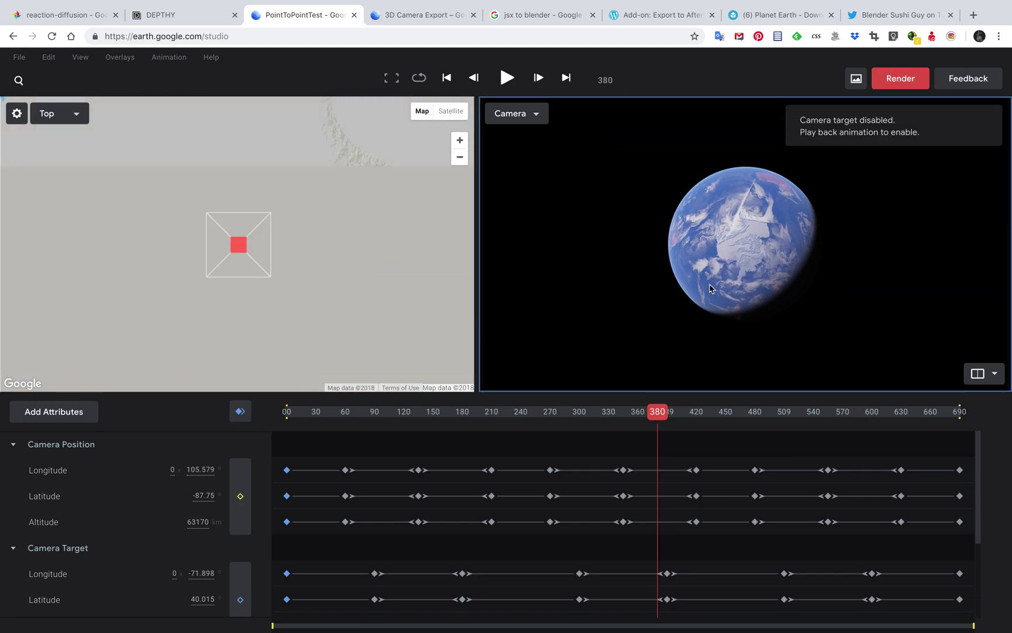
drag(710, 288, 762, 316)
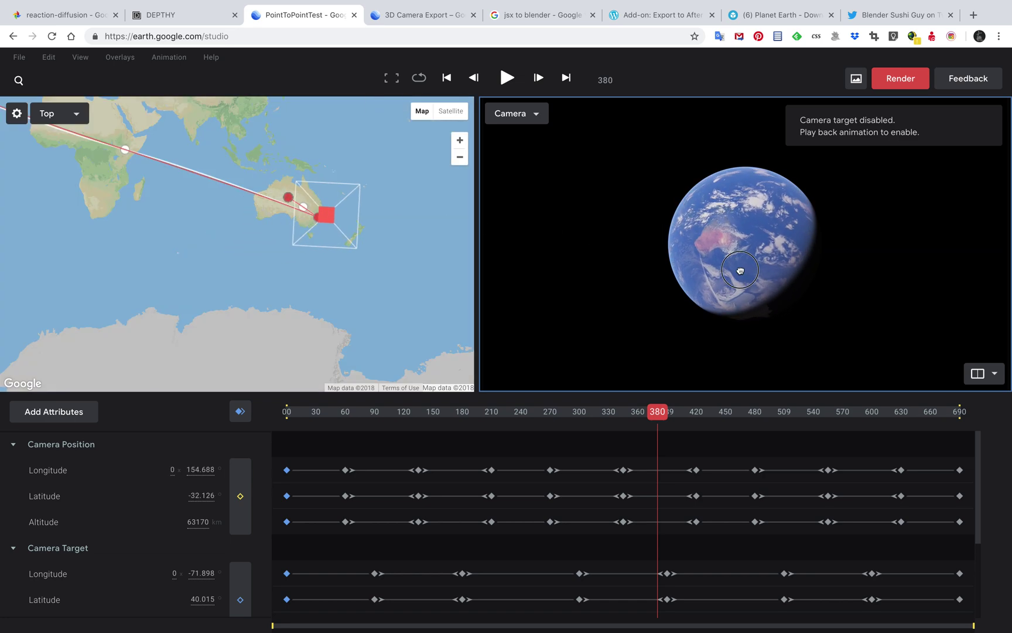
Bring the camera closer to Australia, to an altitude of about 6634 km above the continent's interior.
scroll(754, 283, up, 3)
scroll(753, 282, up, 5)
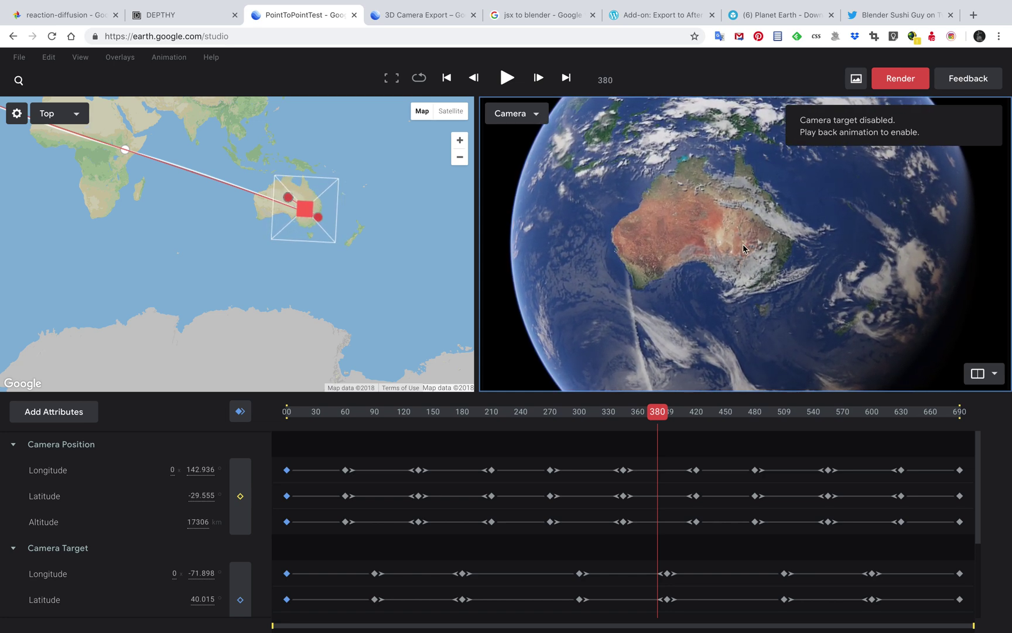
scroll(749, 246, up, 2)
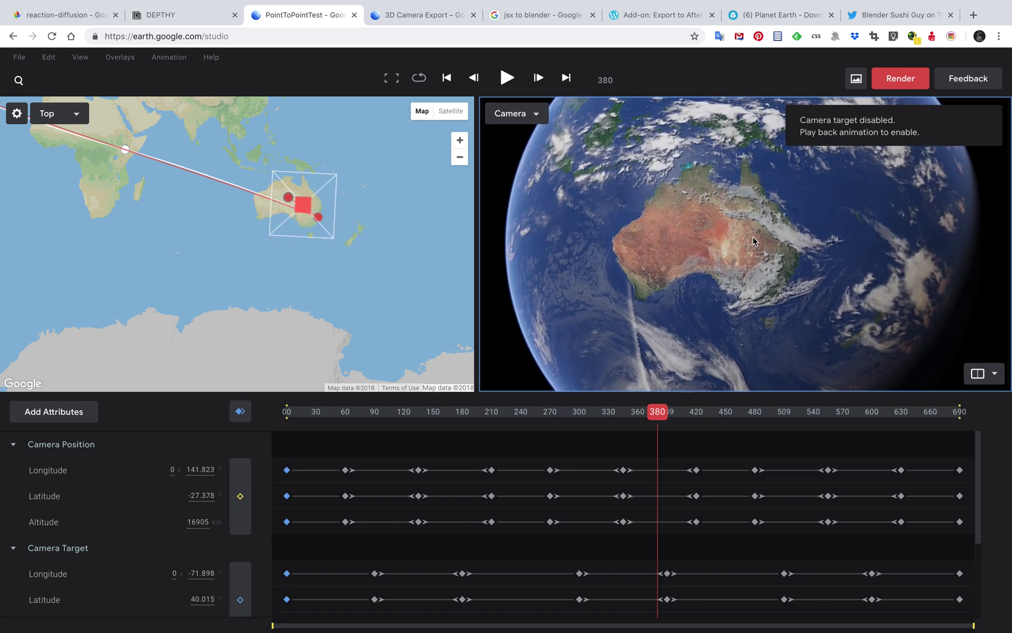
scroll(752, 240, up, 1)
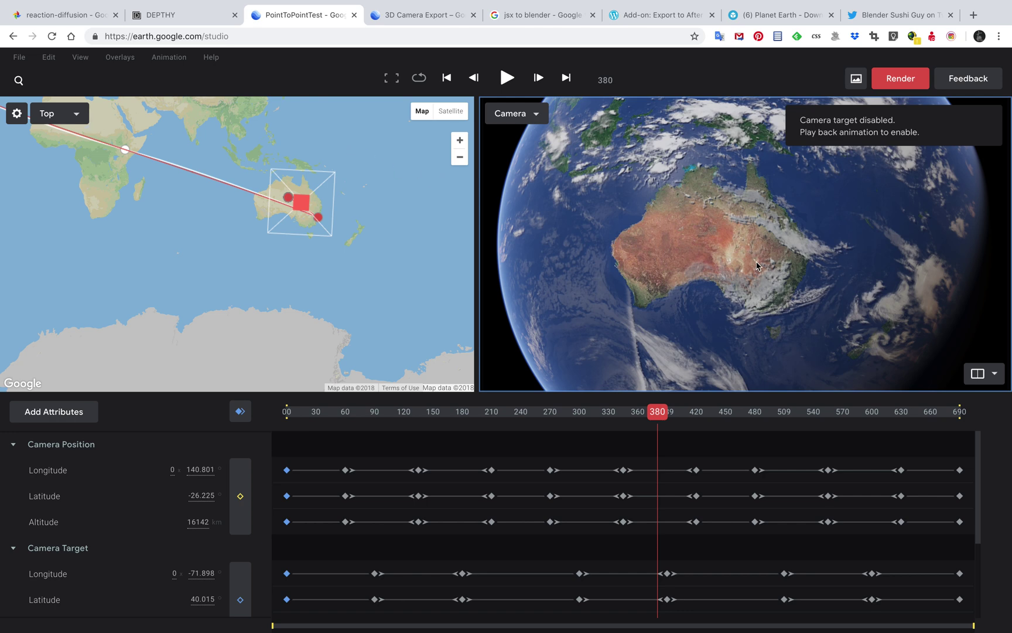
scroll(762, 261, up, 2)
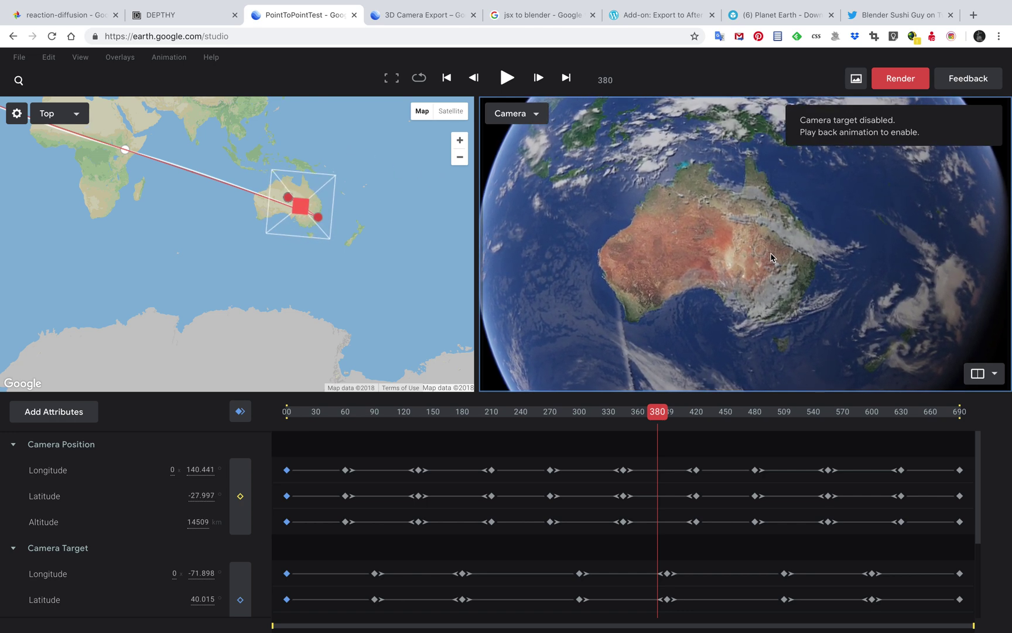
scroll(771, 255, up, 2)
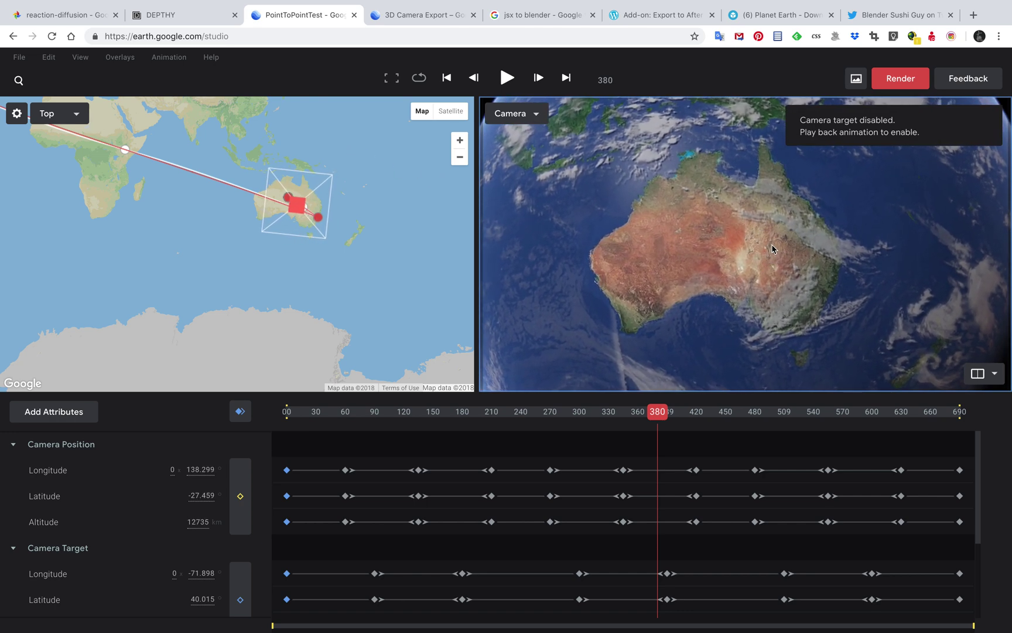
scroll(772, 249, up, 8)
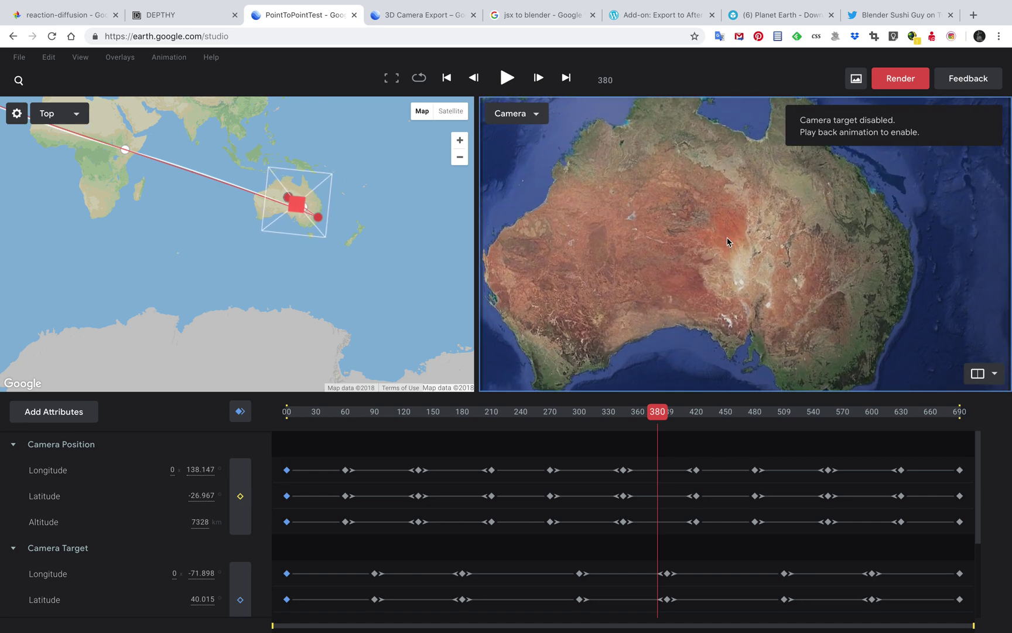
scroll(728, 237, up, 1)
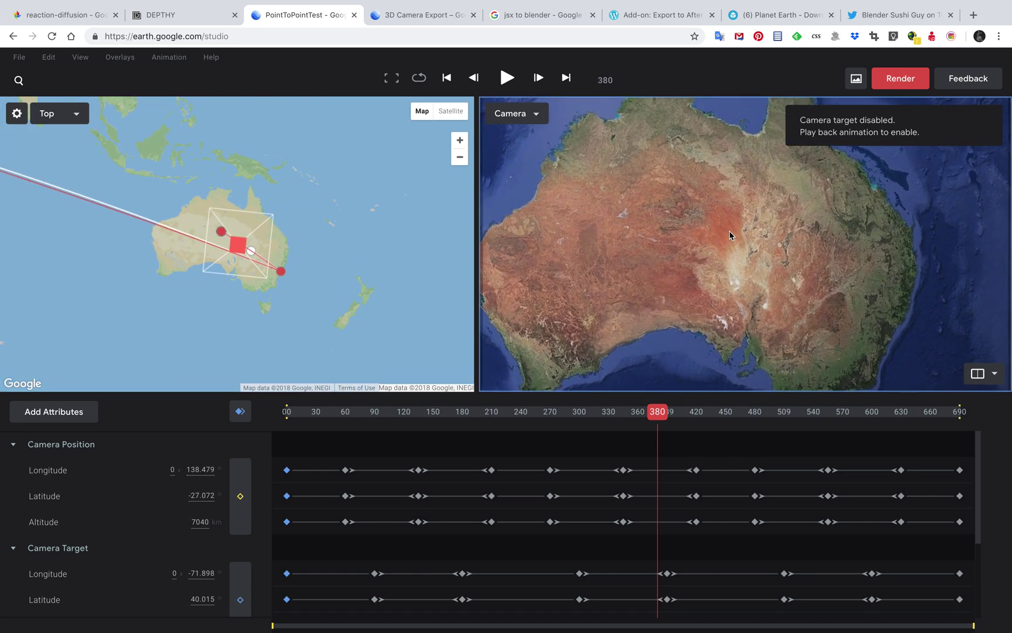
scroll(729, 235, up, 2)
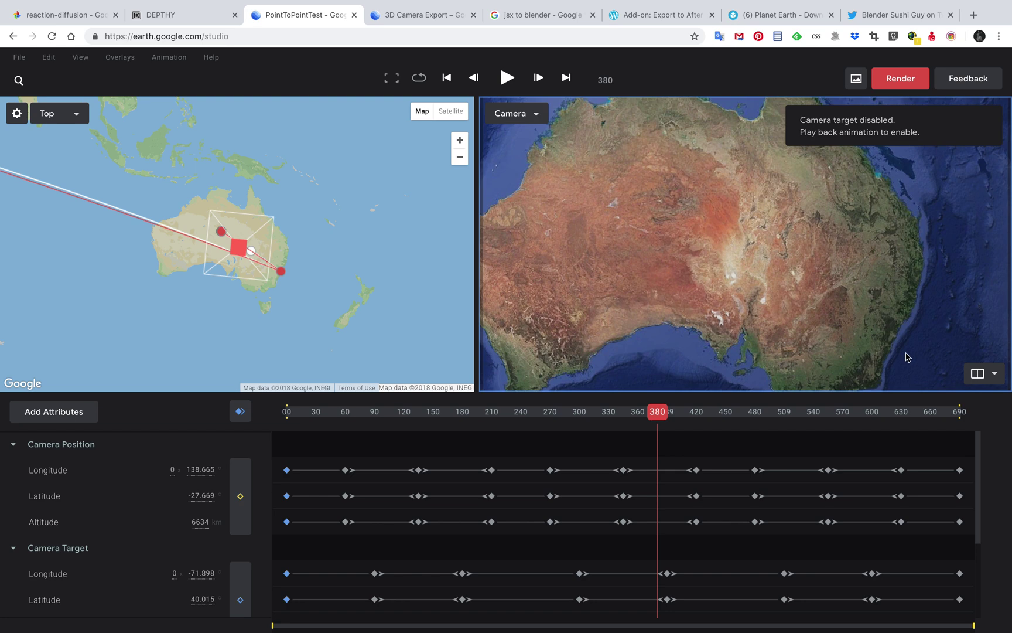
drag(705, 288, 685, 275)
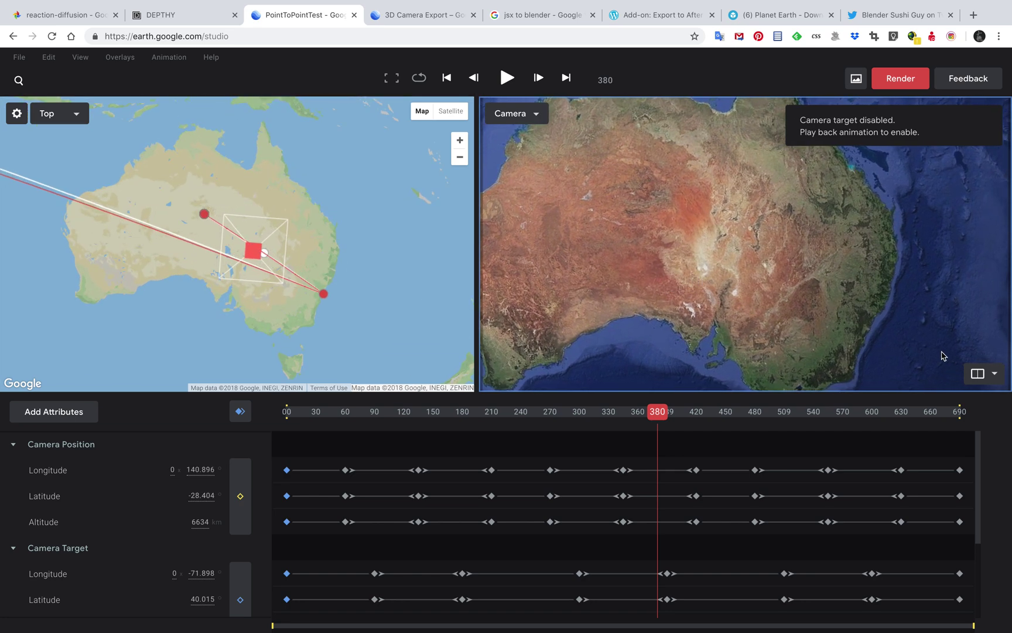
Change the layout to a single viewport and show the Top view of the whole flight route in it.
click(983, 376)
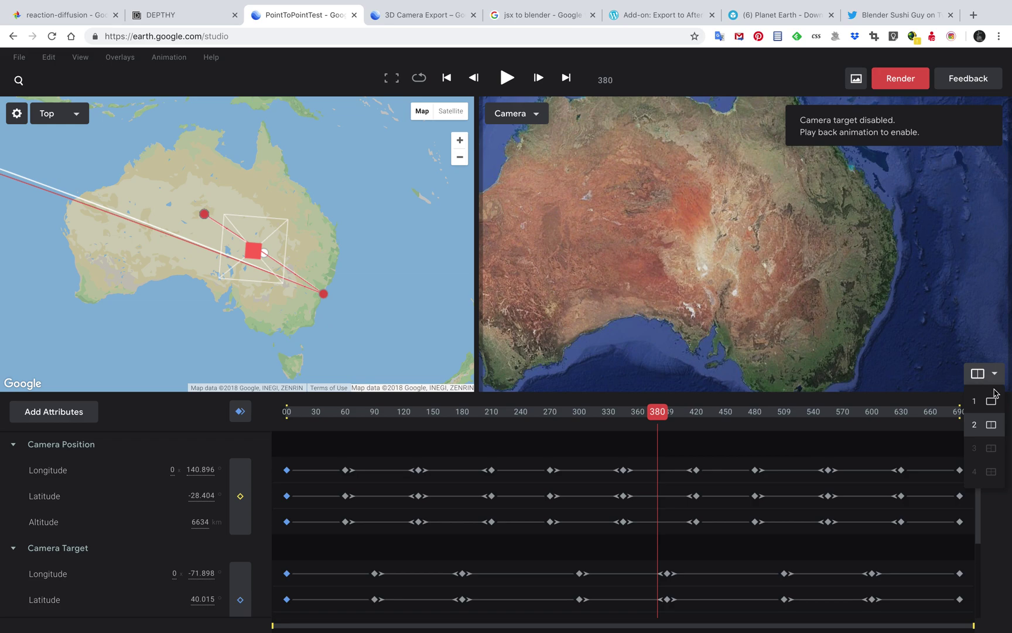
click(988, 402)
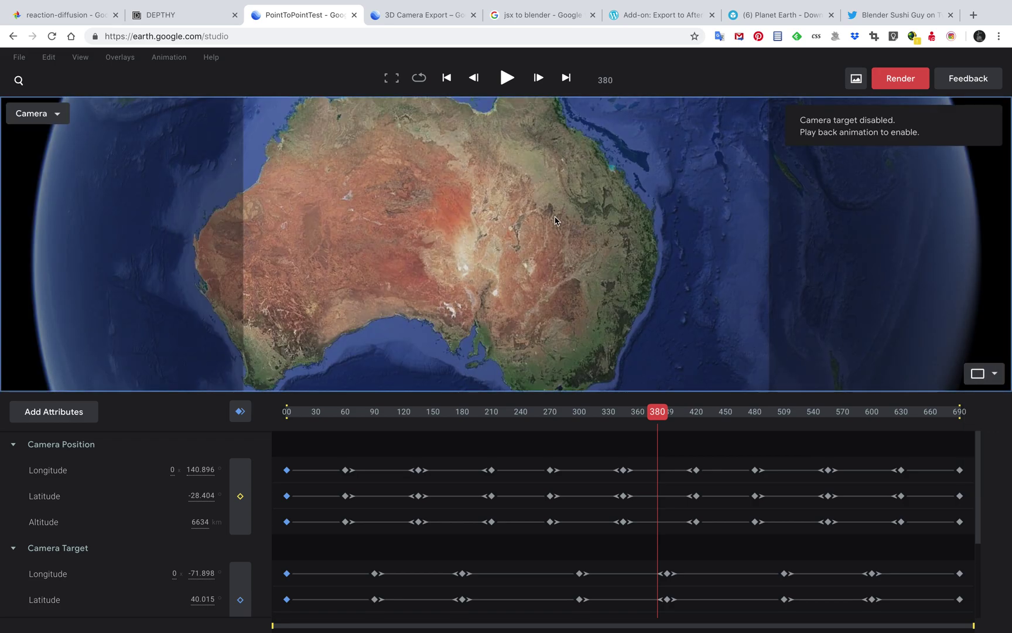
click(51, 124)
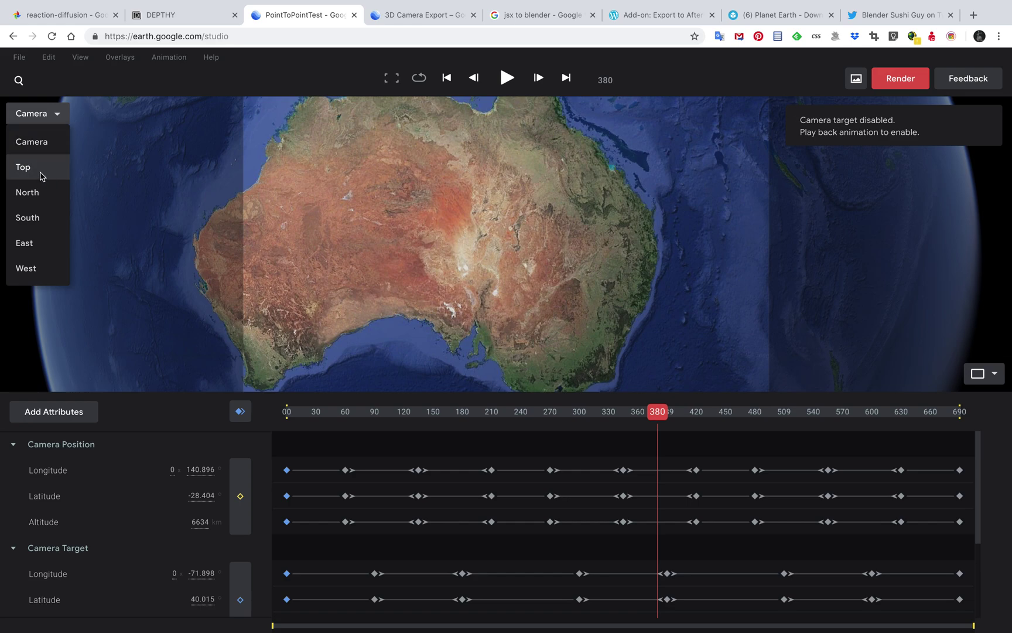
click(55, 167)
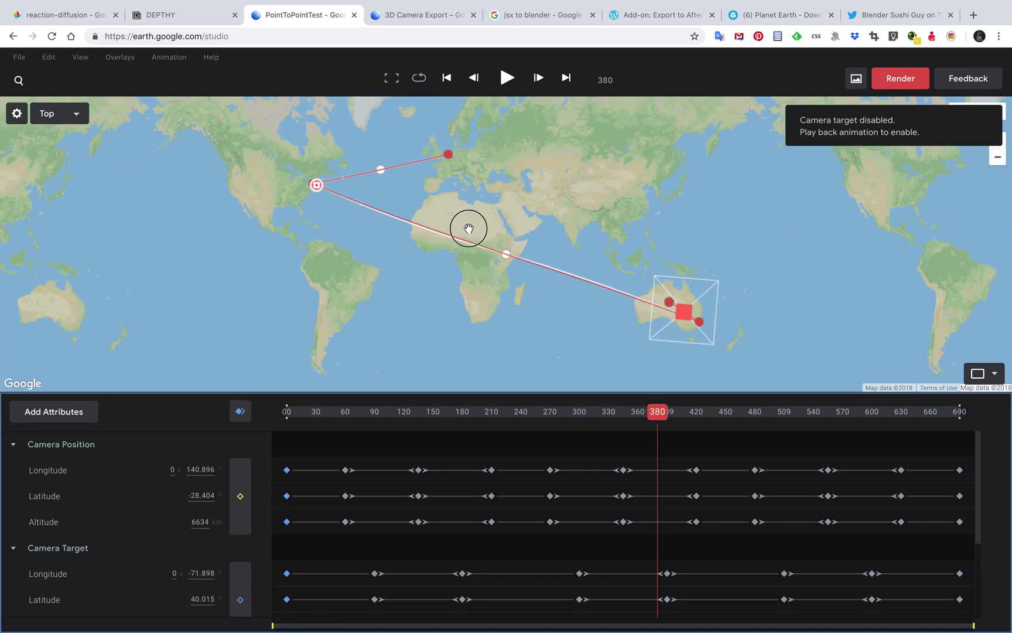
drag(468, 229, 376, 217)
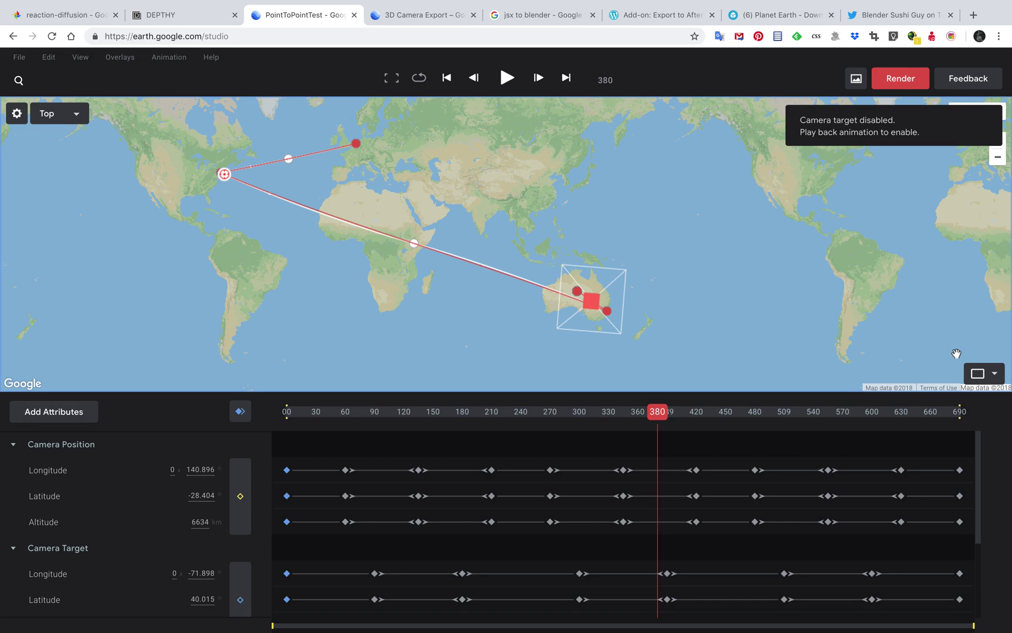
Change the layout to two side-by-side viewports, with the Top view in one and the Camera view in the other.
click(987, 373)
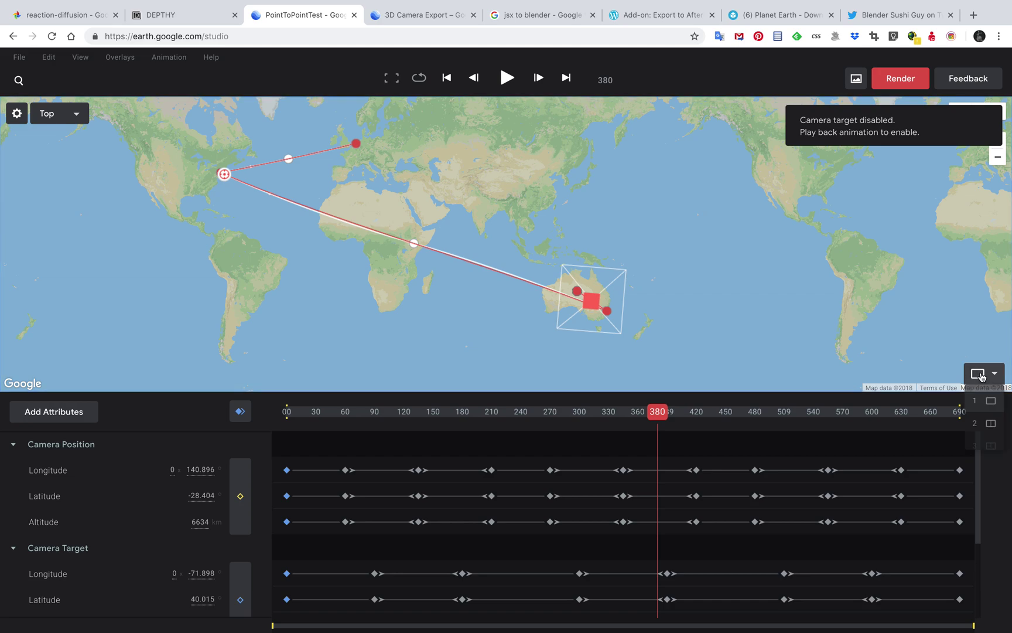
click(991, 425)
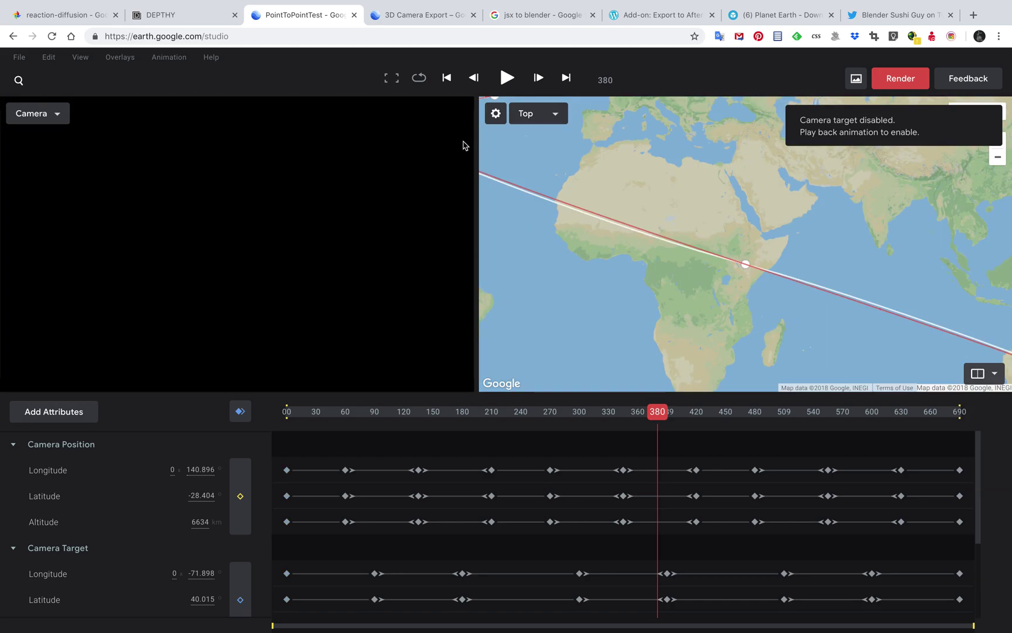
click(542, 120)
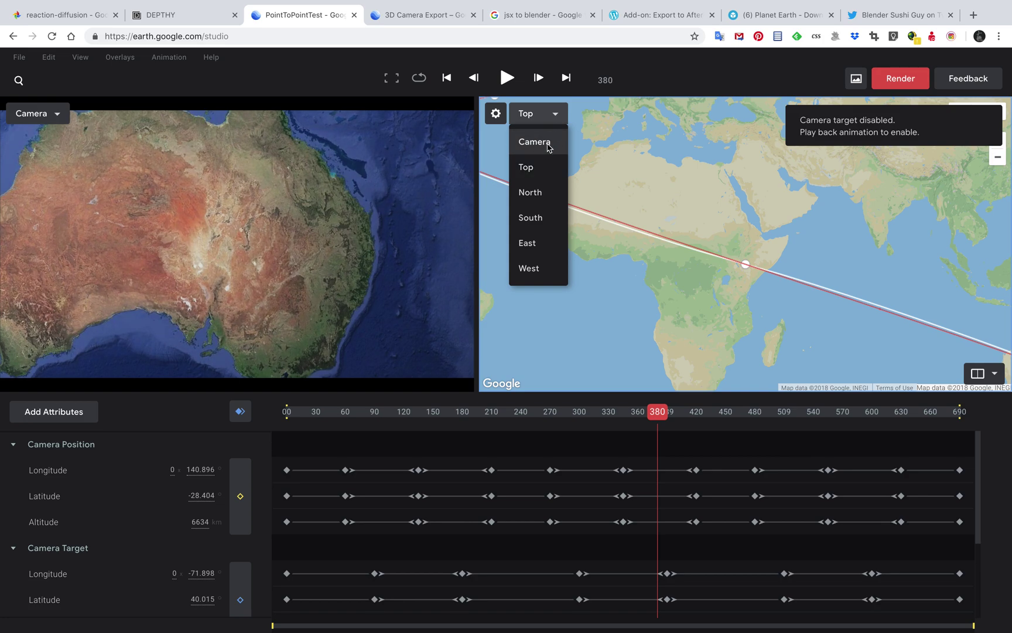
click(548, 148)
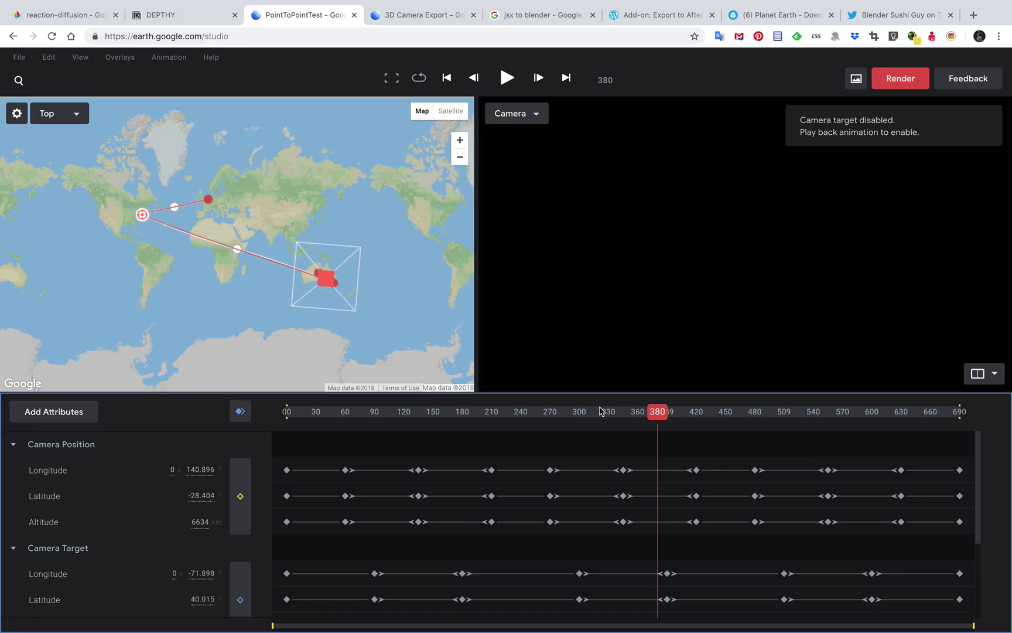
Scrub the timeline to frame 100 and forward to frame 367 to compare the Top and Camera views along the flight.
drag(600, 412, 385, 416)
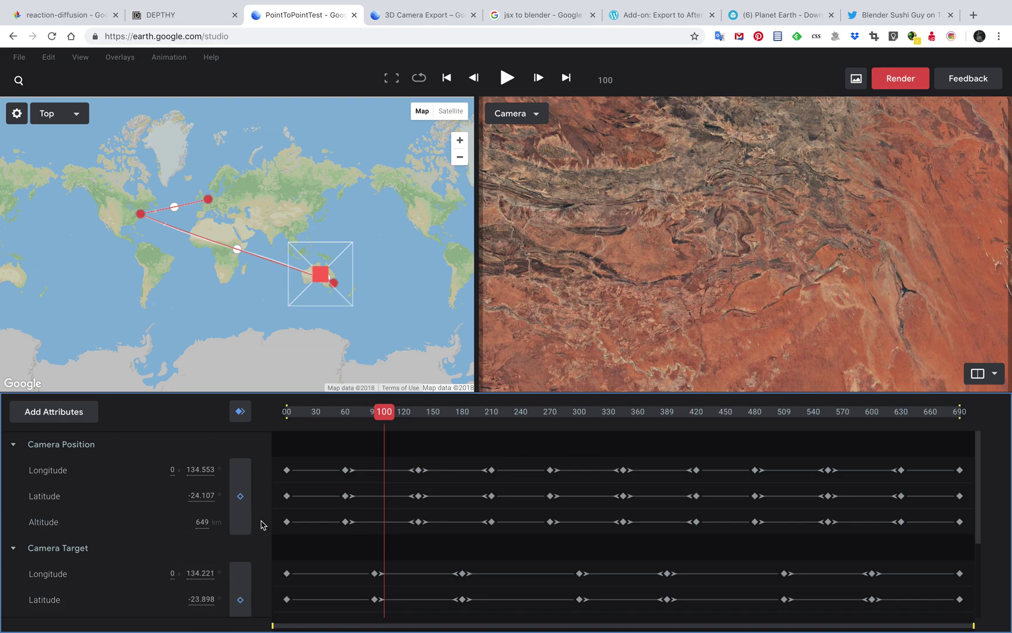
drag(396, 412, 644, 410)
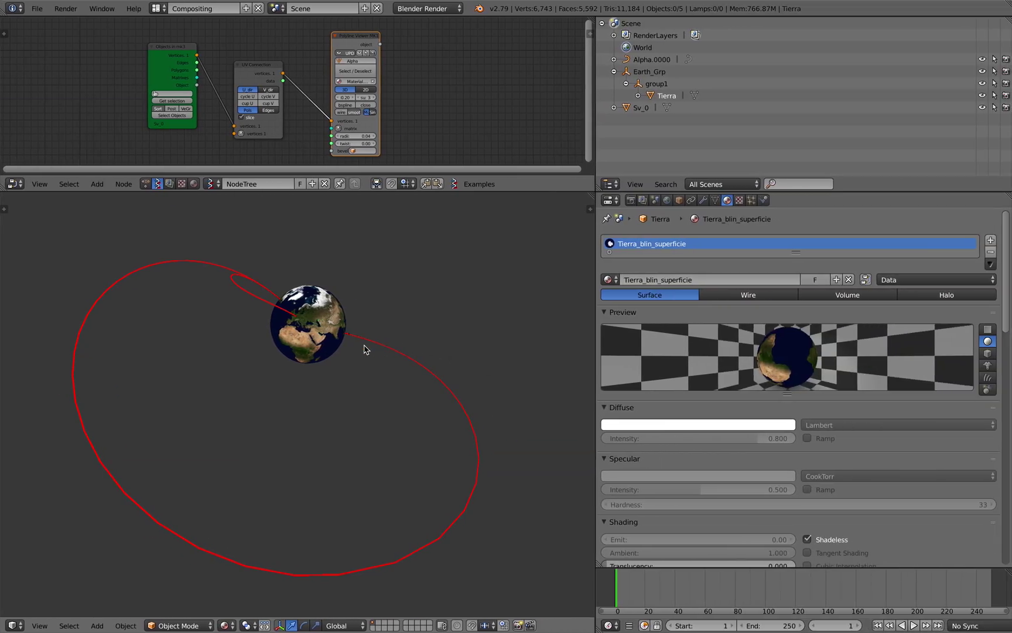
middle_drag(364, 345, 342, 319)
scroll(348, 360, up, 3)
scroll(342, 318, down, 3)
middle_drag(344, 414, 357, 408)
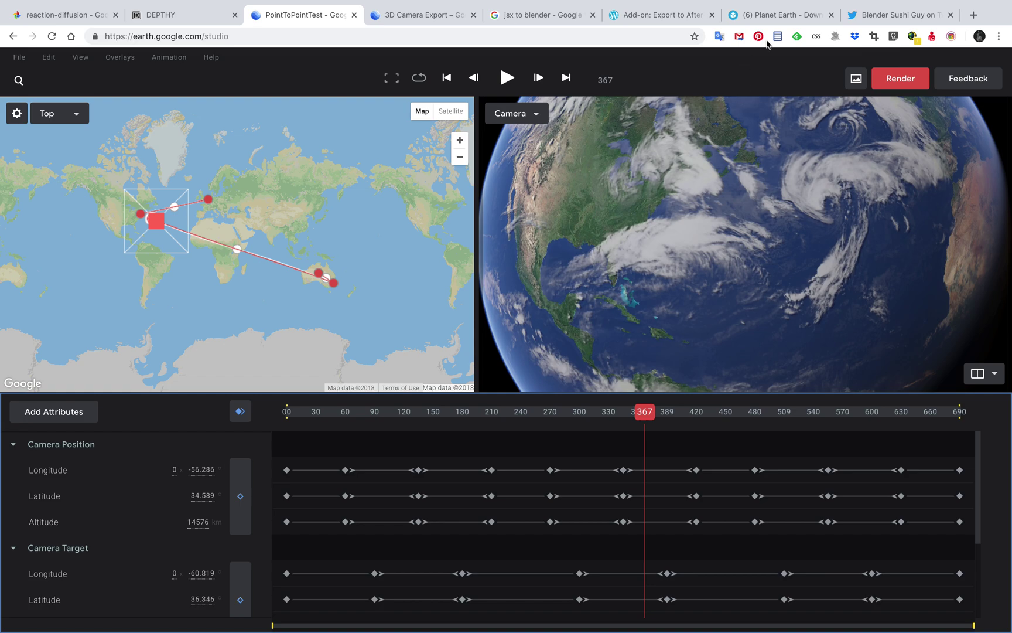
Read the 3D Camera Export documentation page, from its overview and track points through exporting tracking data from Earth Studio.
click(427, 18)
scroll(434, 163, up, 20)
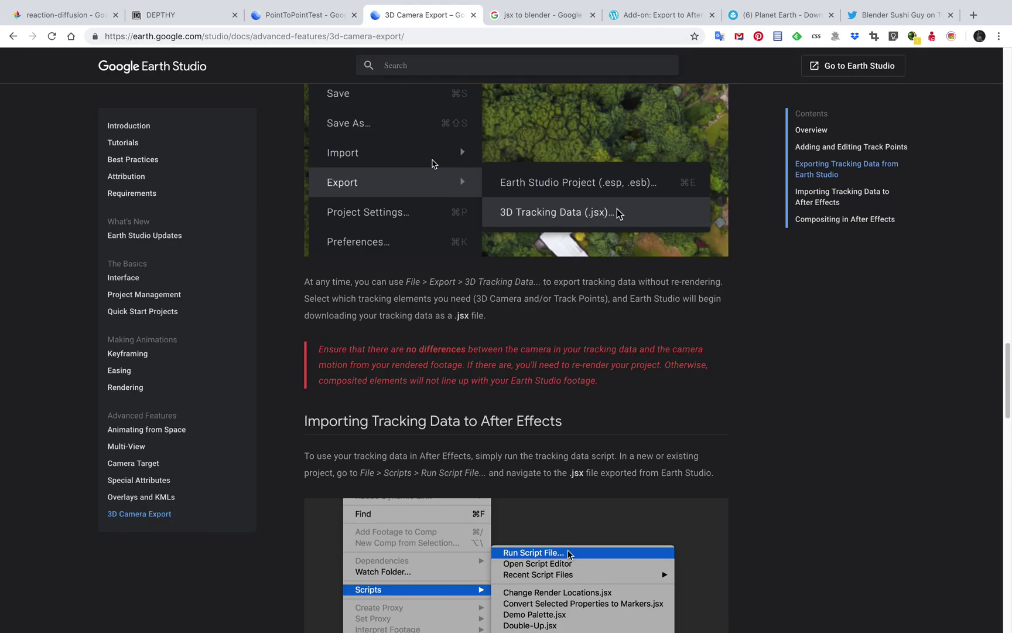
scroll(583, 169, up, 3)
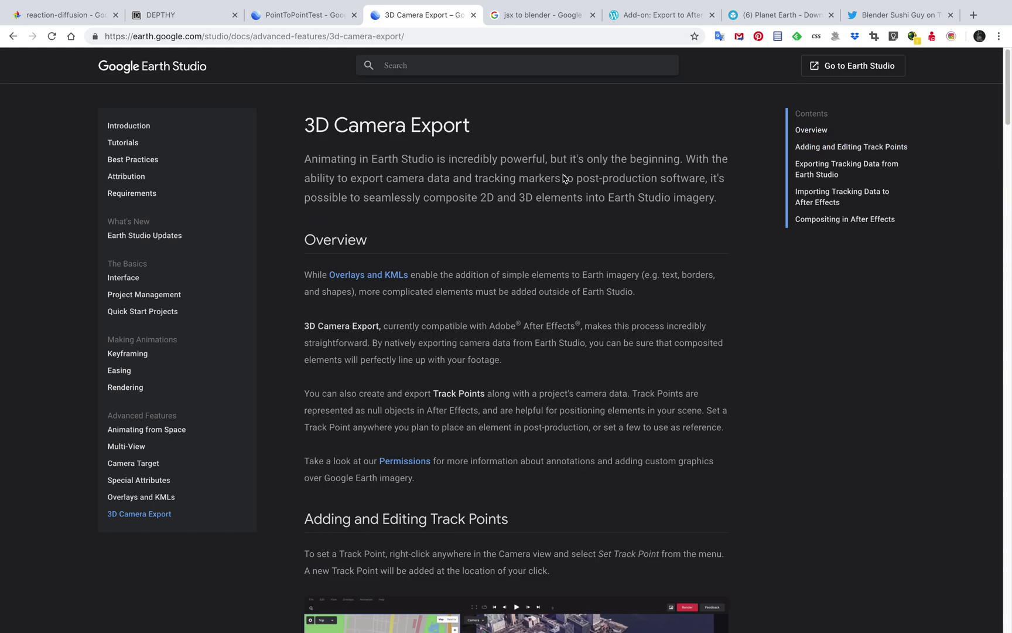
scroll(555, 230, down, 8)
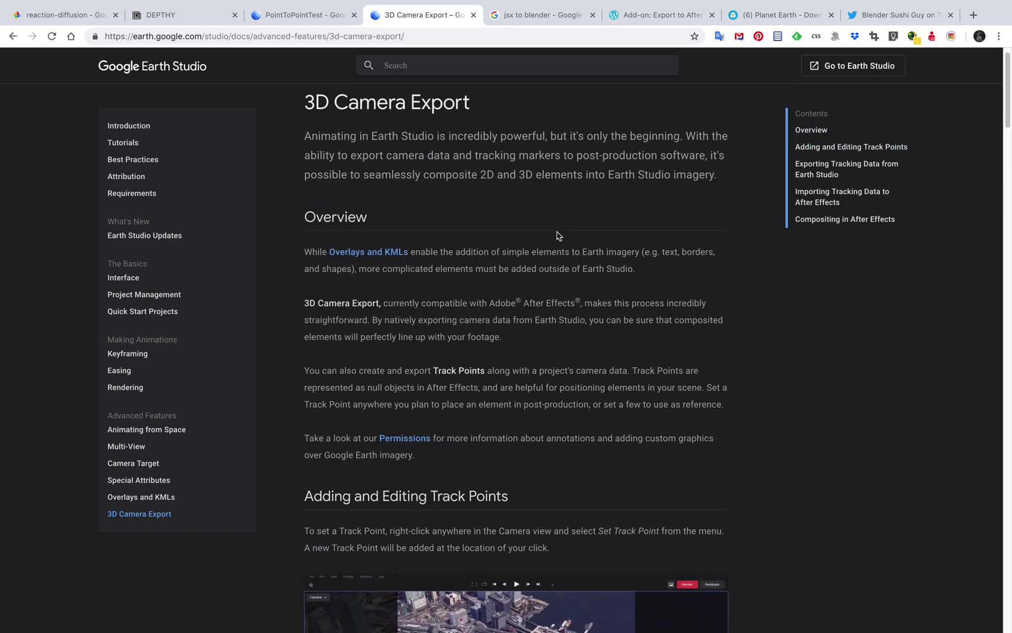
scroll(545, 274, down, 16)
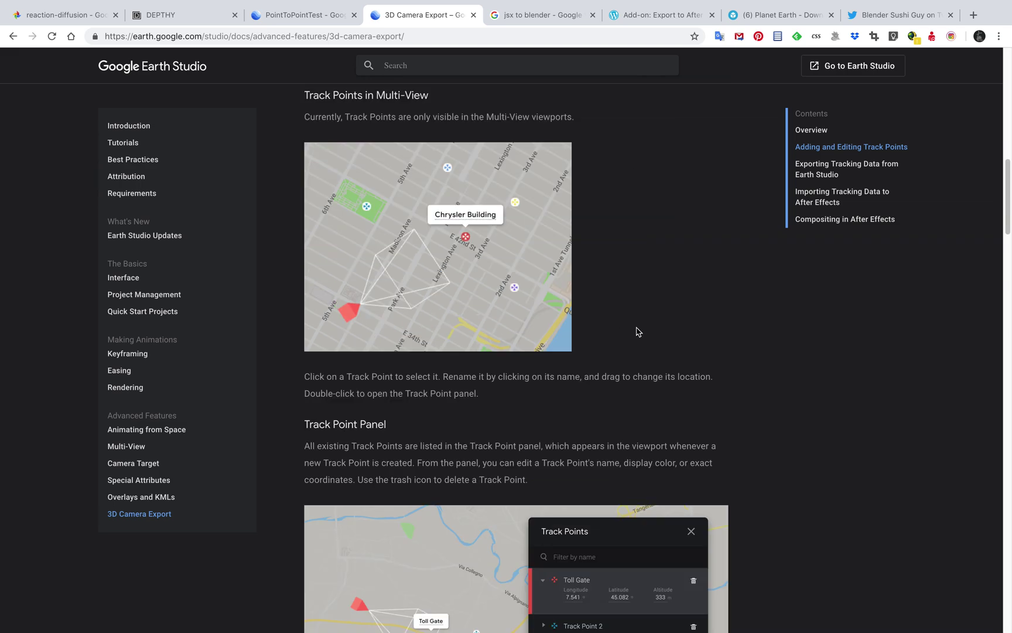
scroll(585, 357, down, 3)
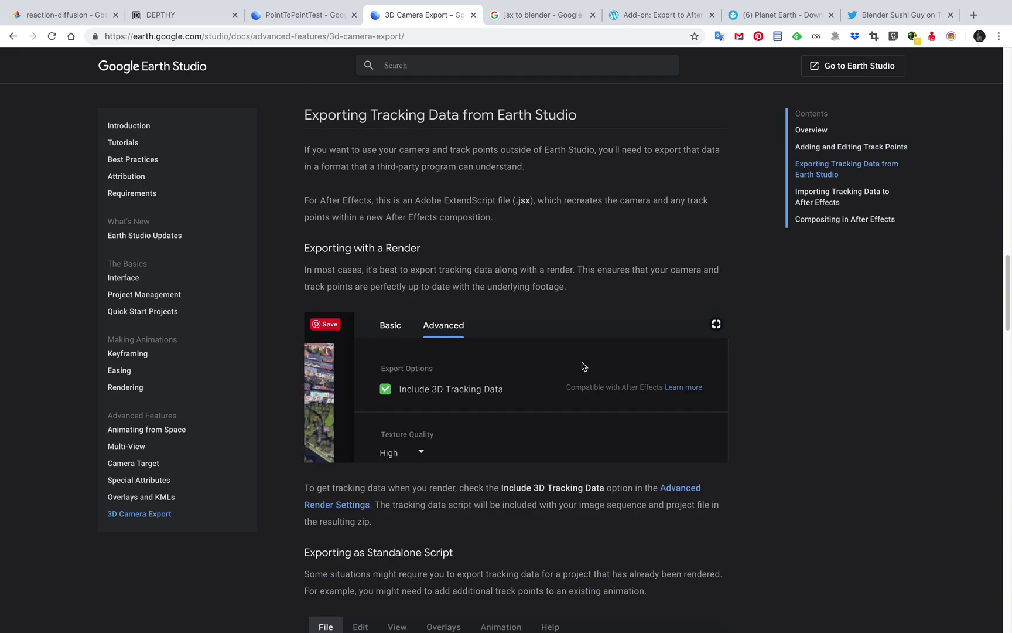
scroll(457, 360, down, 1)
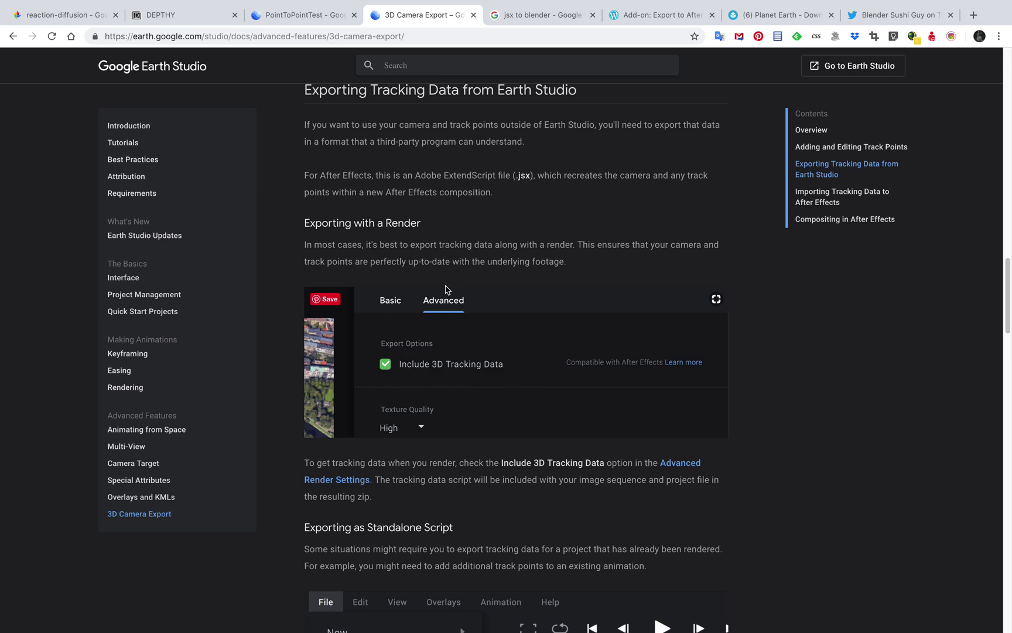
scroll(447, 287, down, 1)
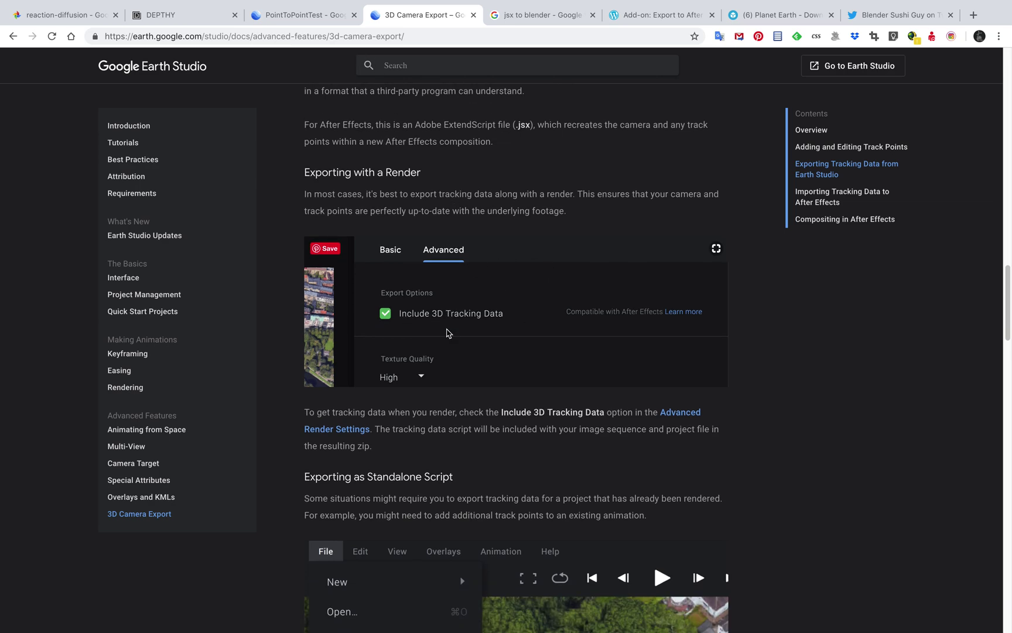
Review the Google search results for "jsx to blender".
click(526, 25)
scroll(474, 150, up, 10)
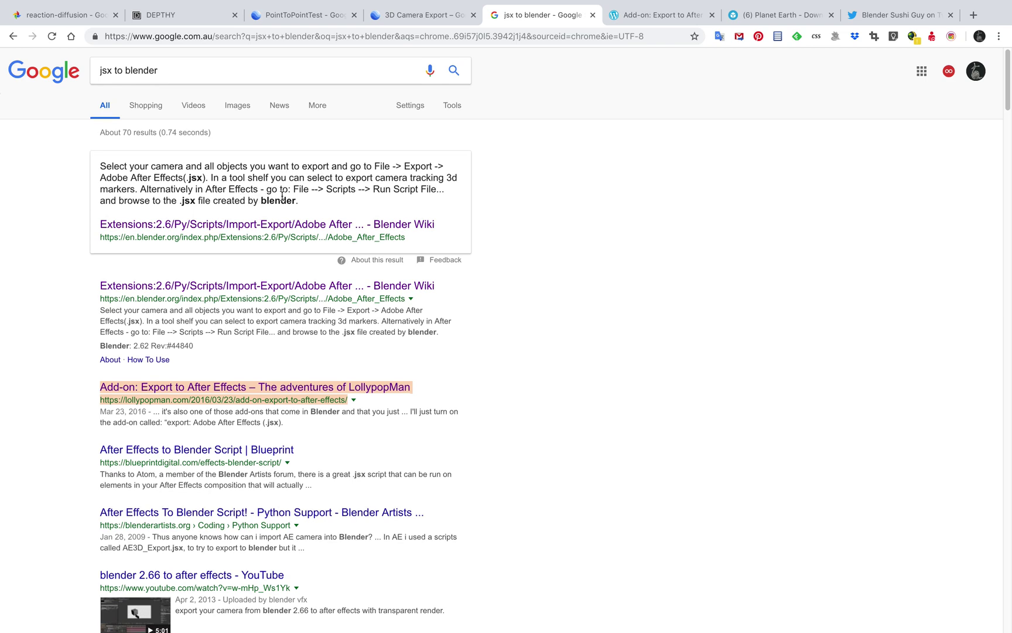
scroll(291, 200, down, 1)
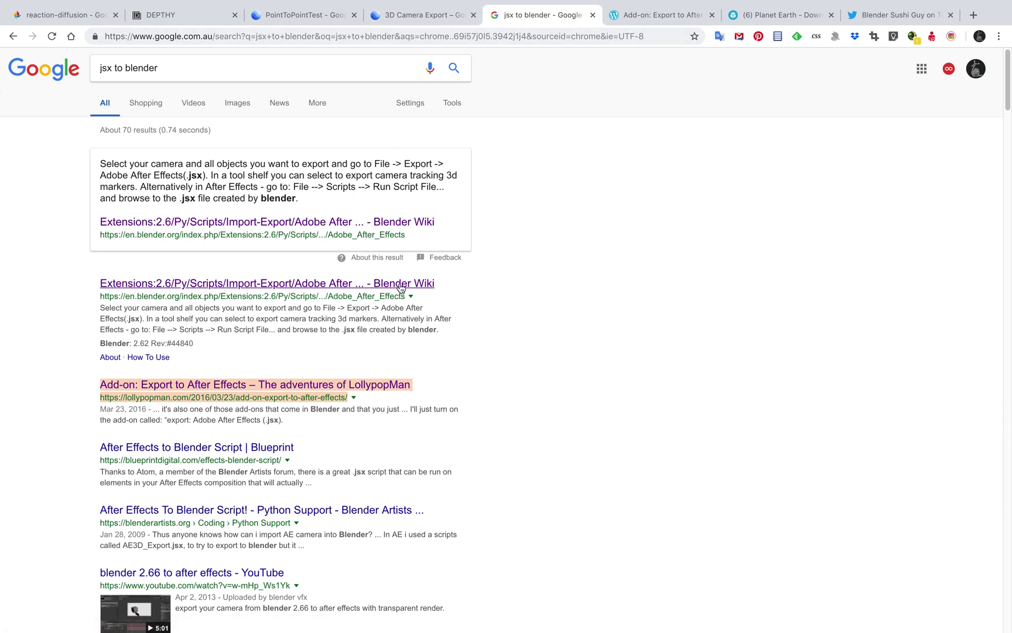
Skim the LollypopMan article "Add-on: Export to After Effects" and return to the "jsx to blender" search results.
click(647, 24)
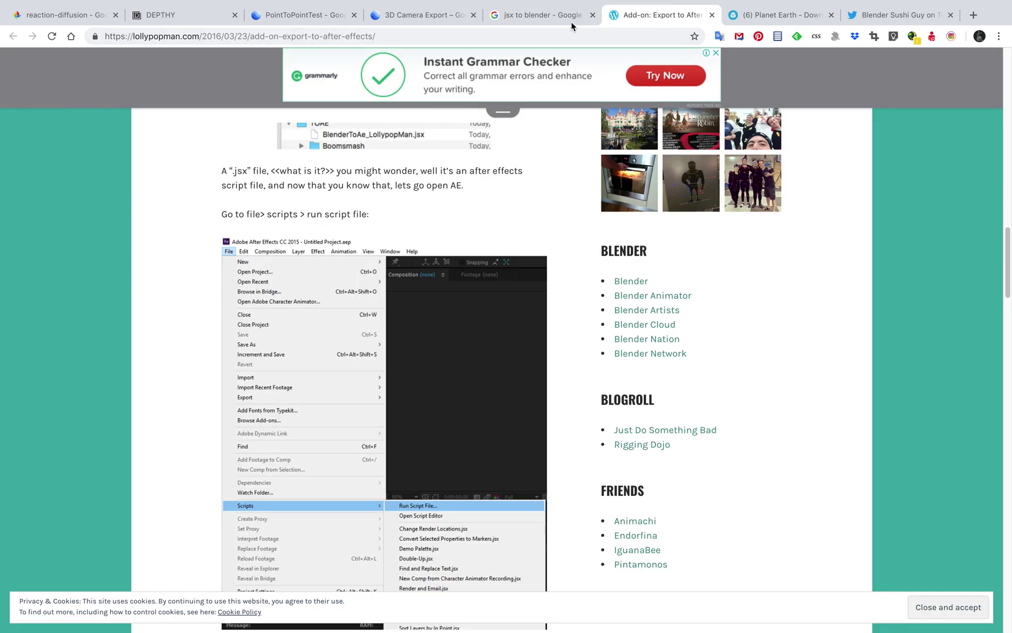
scroll(527, 141, up, 10)
scroll(516, 158, up, 5)
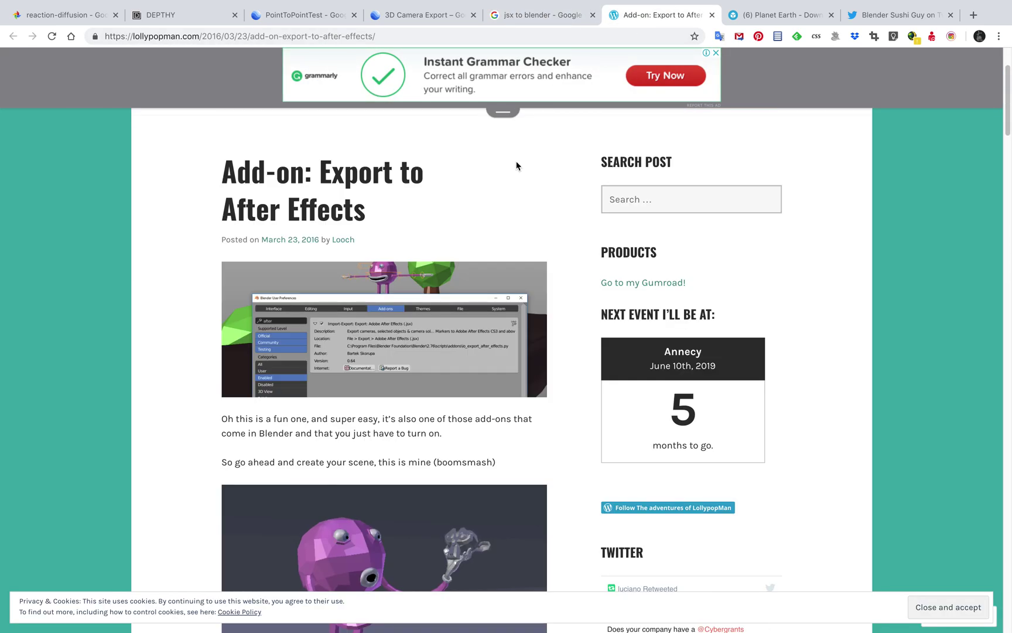
scroll(467, 240, down, 1)
scroll(550, 79, up, 2)
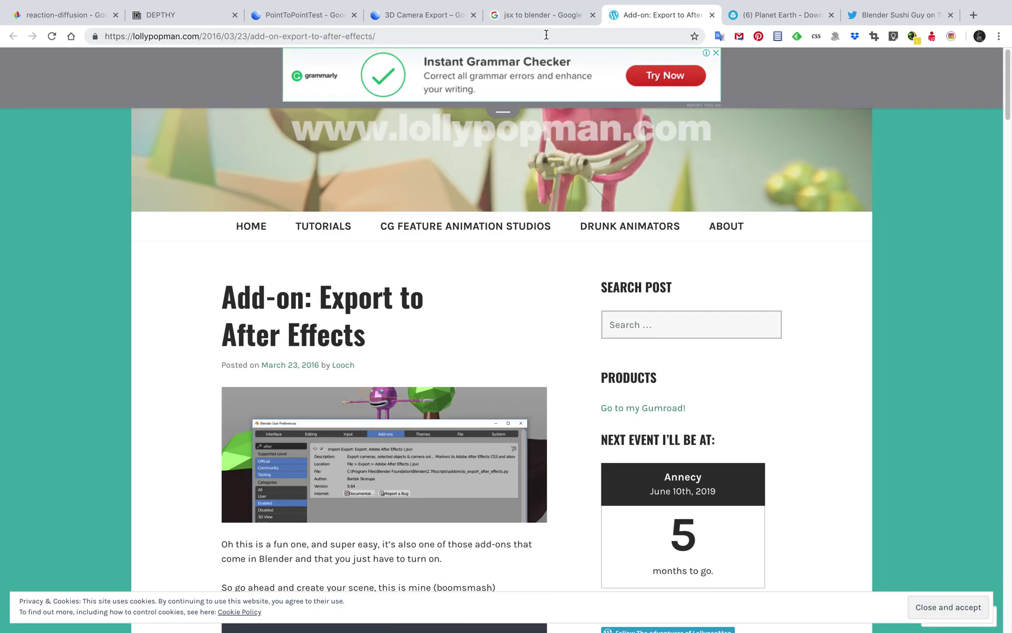
click(542, 16)
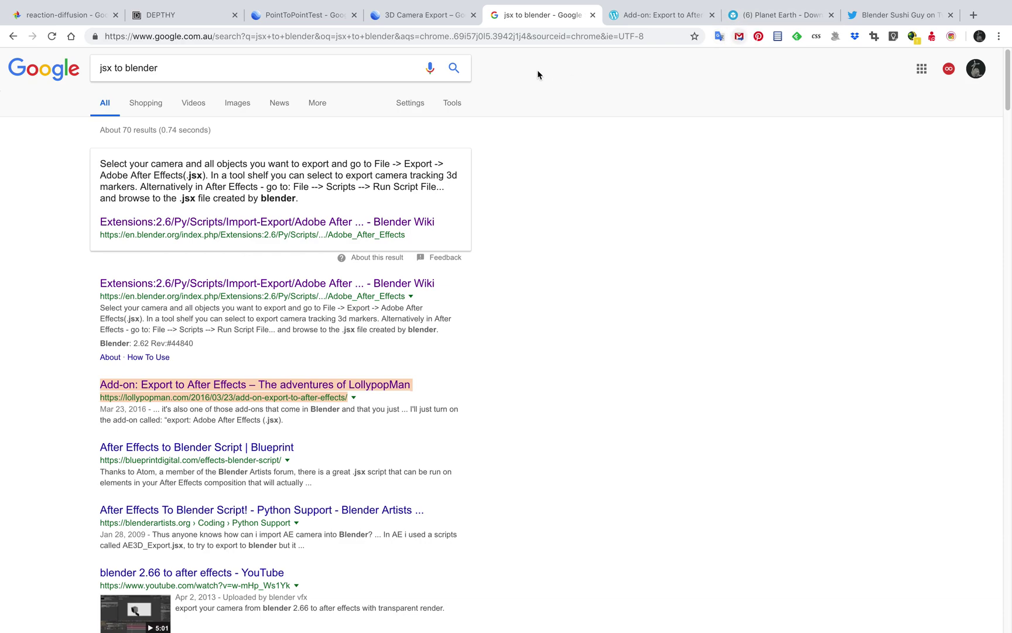
Switch to the Downloads folder in Finder, enlarge its window and inspect the planet-earth folder's textures and source files.
key(ctrl+Right)
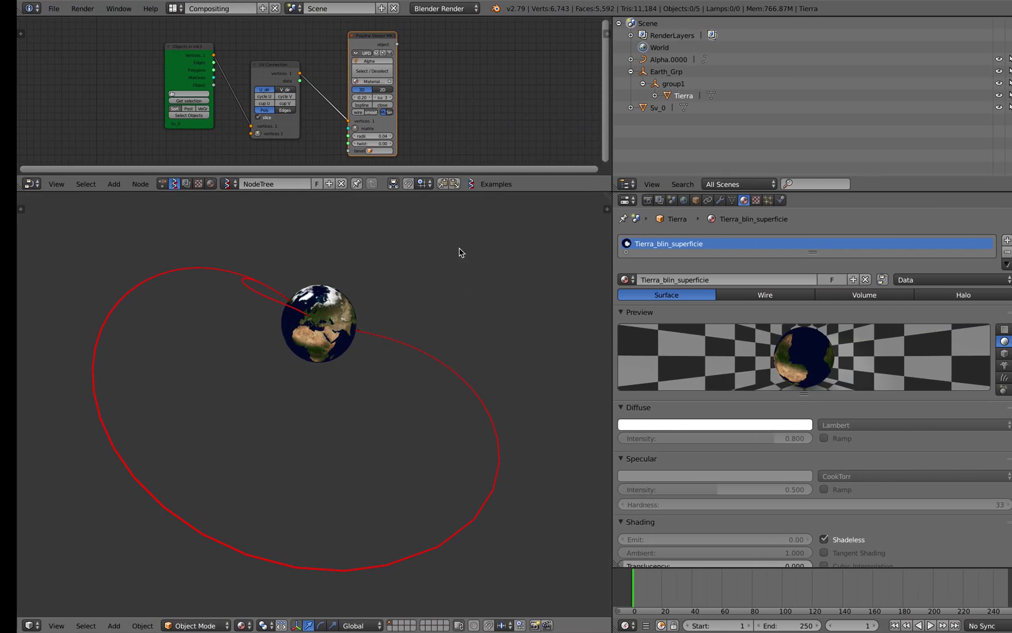
key(ctrl+Left)
key(ctrl+Left)
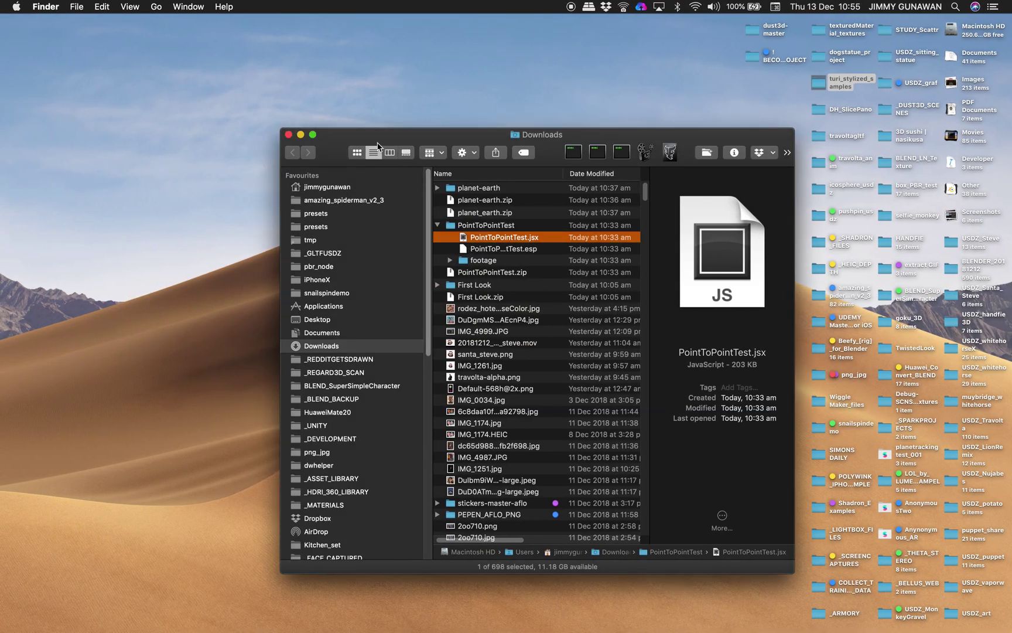
drag(316, 139, 310, 139)
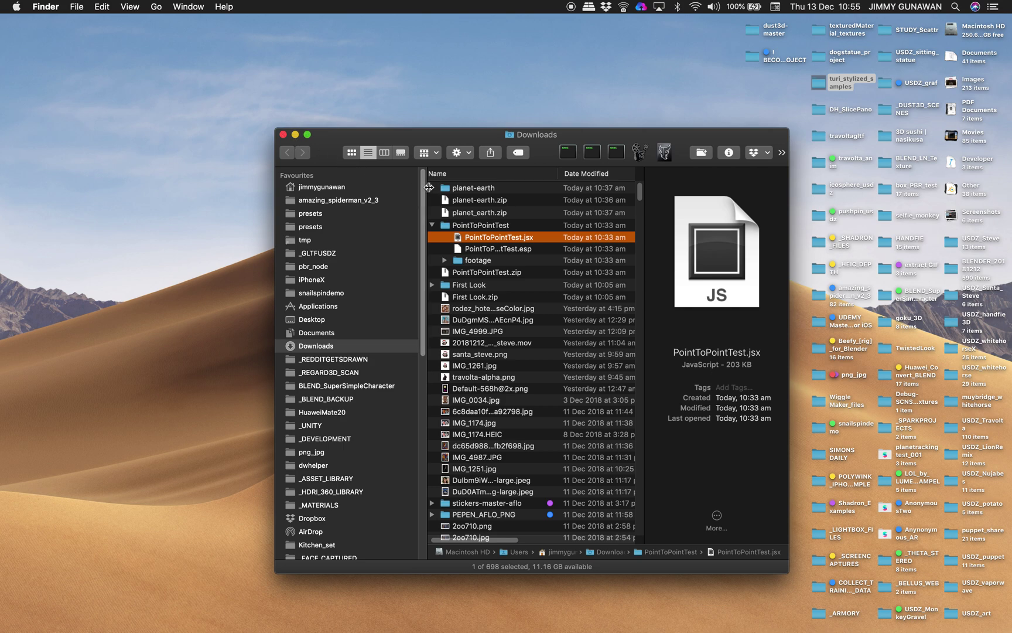
alt+click(432, 188)
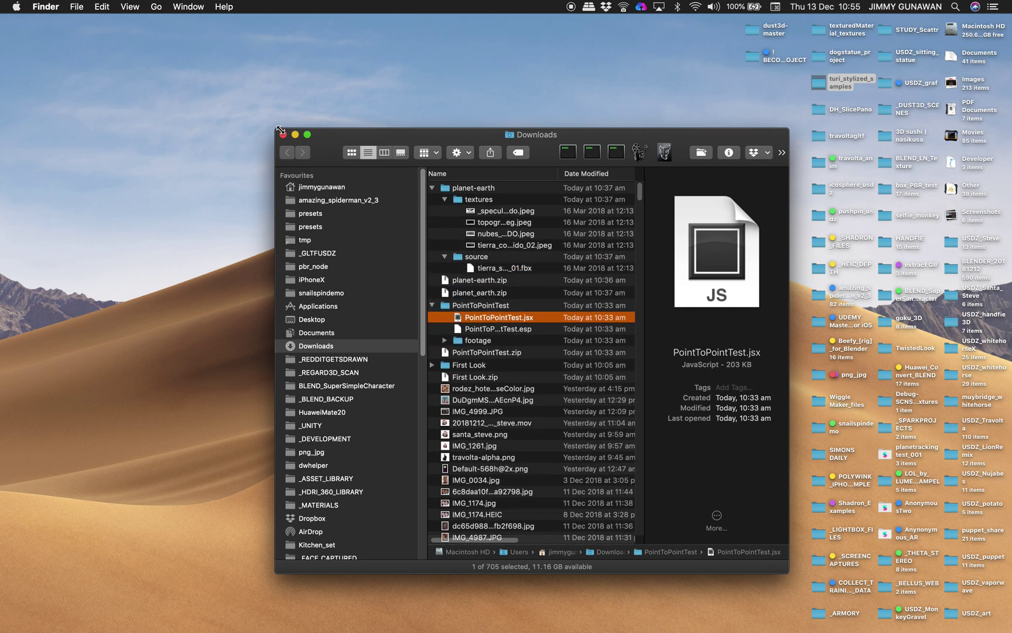
drag(279, 129, 183, 106)
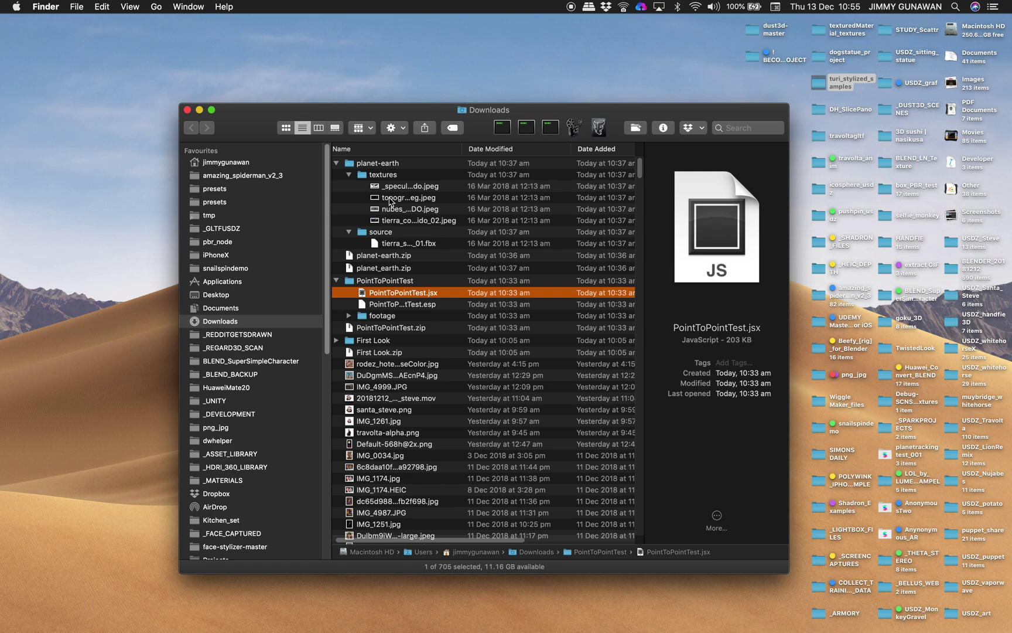
click(336, 164)
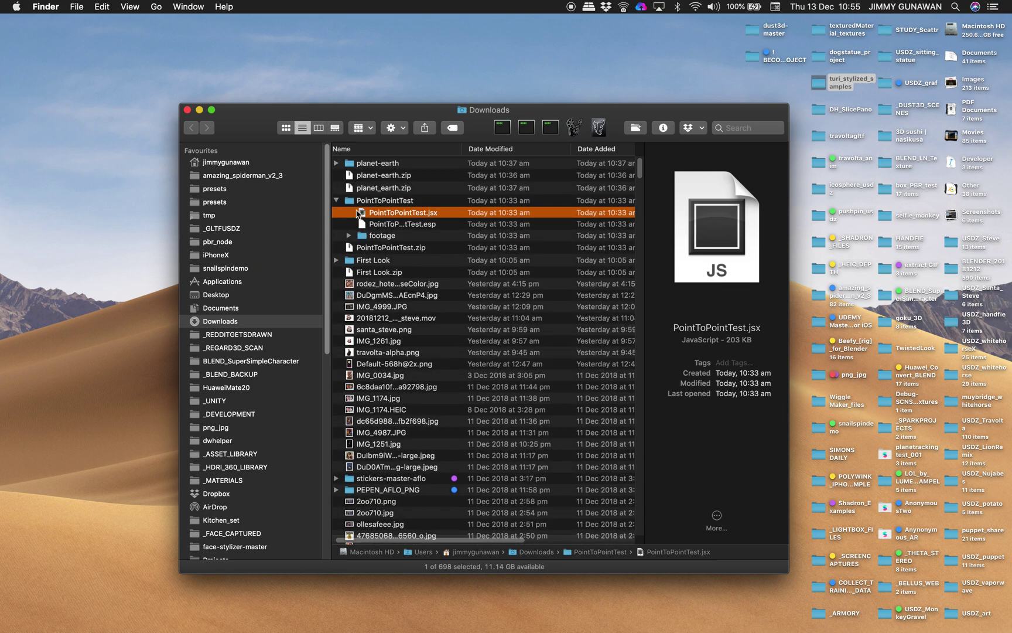
Inspect the contents of the PointToPointTest folder, including the image sequence in its footage subfolder.
click(336, 201)
click(336, 200)
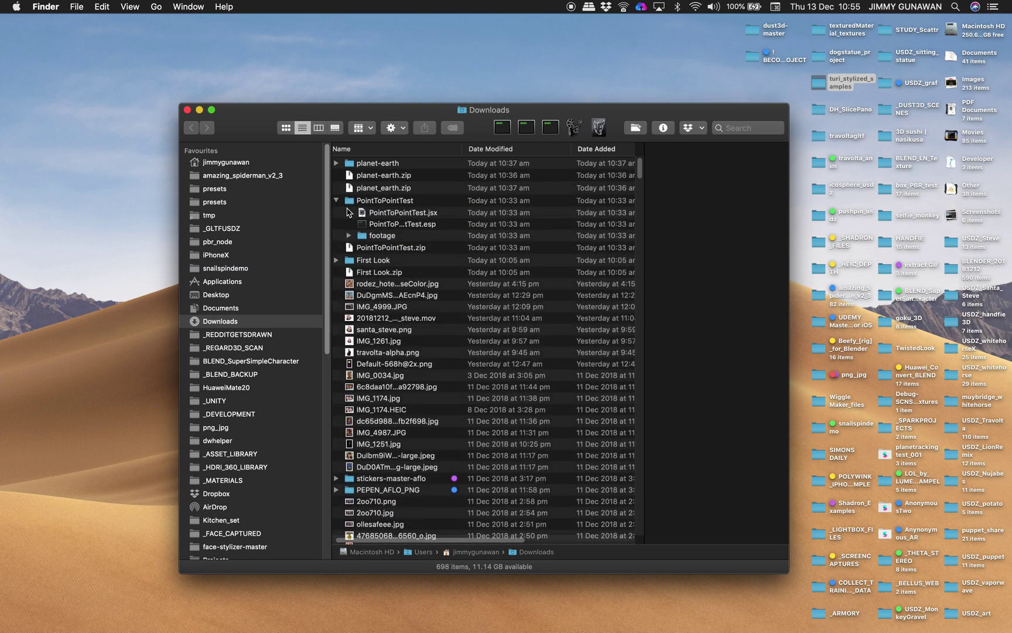
click(349, 236)
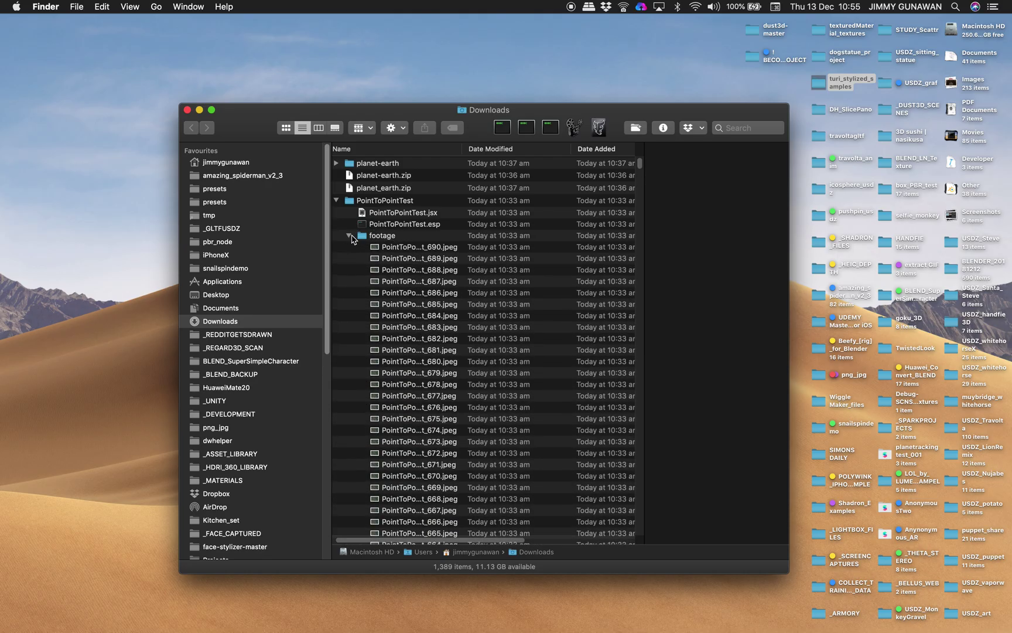
click(350, 236)
View the flight path in Blender, and switch back to the PointToPointTest project in Google Earth Studio to look at its file export command.
key(ctrl+Right)
key(ctrl+Right)
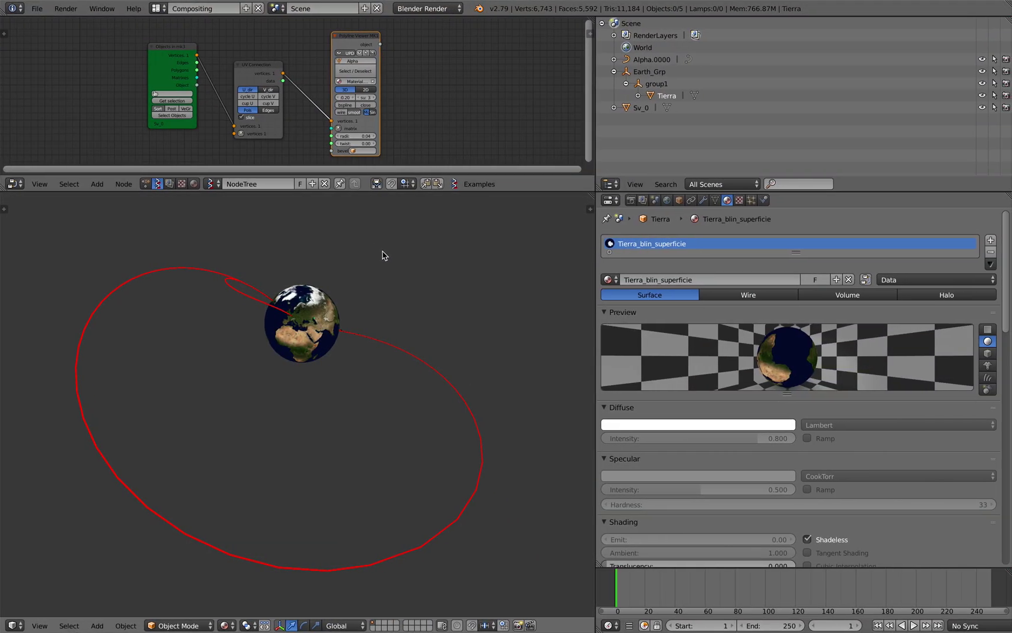
key(ctrl+Left)
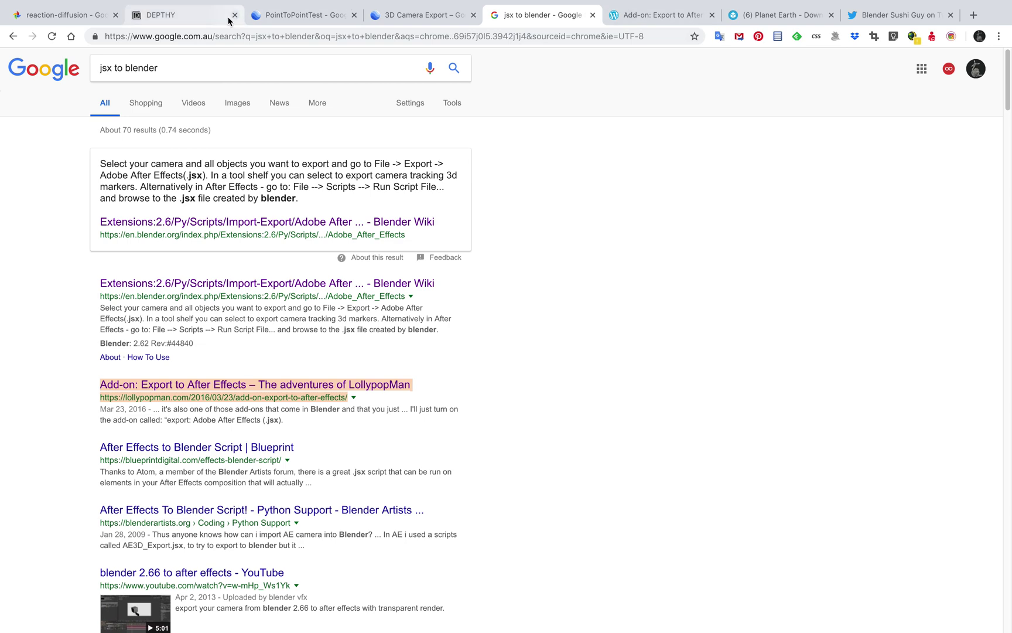
click(314, 18)
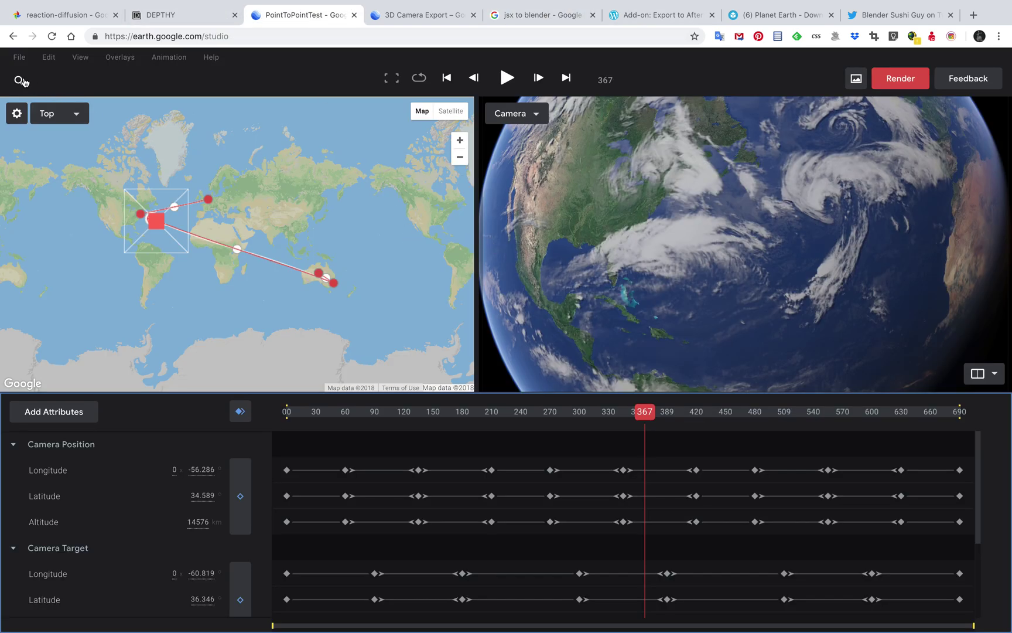
click(19, 57)
mouse_move(78, 227)
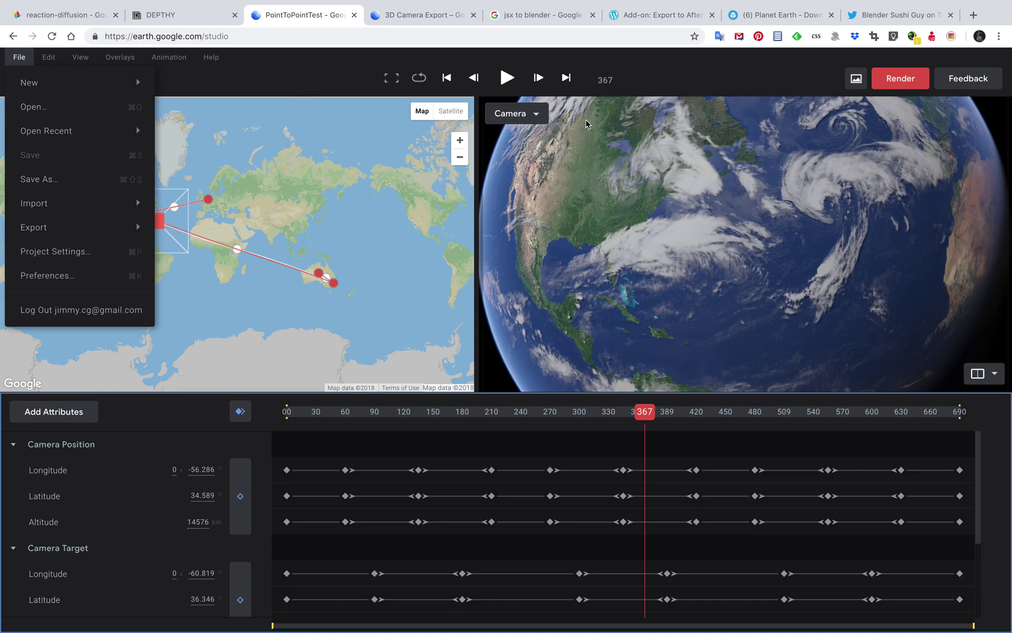
click(780, 86)
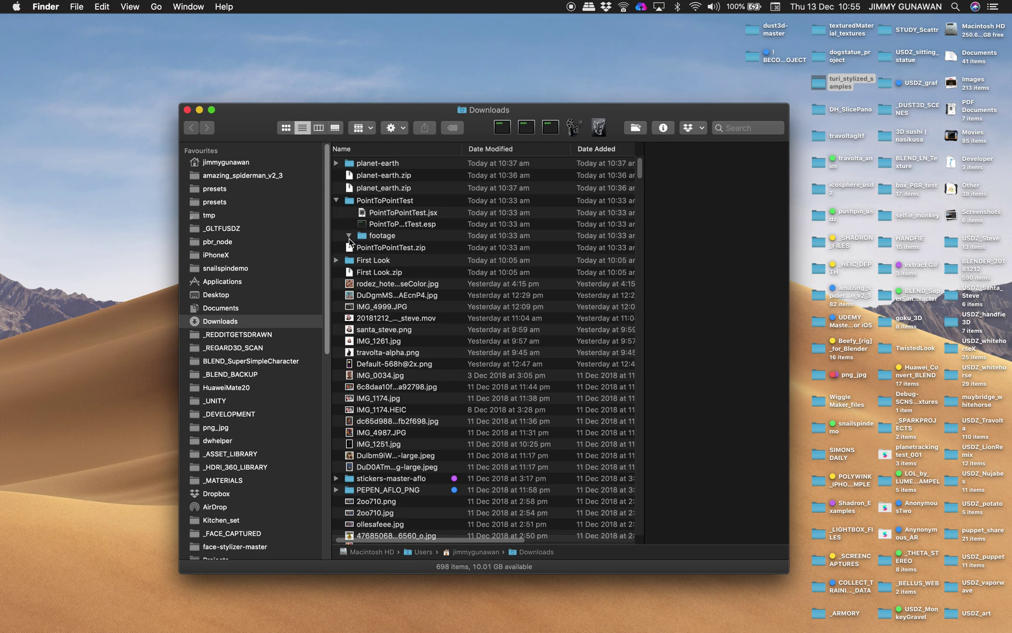
Expand the footage folder in Finder's Downloads and preview several rendered frames of the JPEG sequence, including PointToPointTest_690 and PointToPointTest_677.
click(348, 235)
click(387, 247)
click(404, 269)
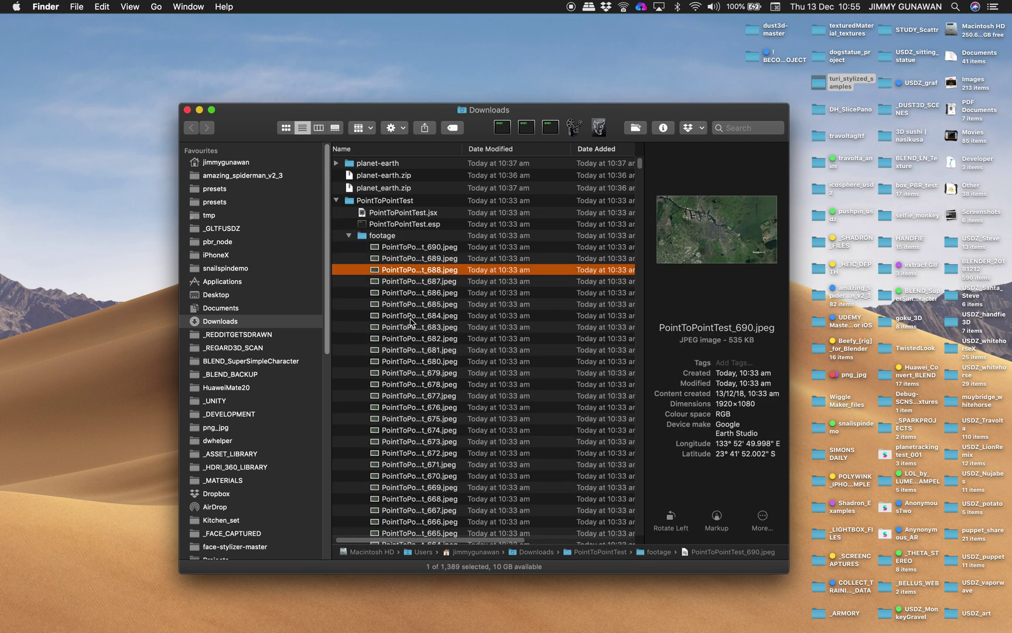
click(411, 316)
click(424, 396)
scroll(433, 423, down, 5)
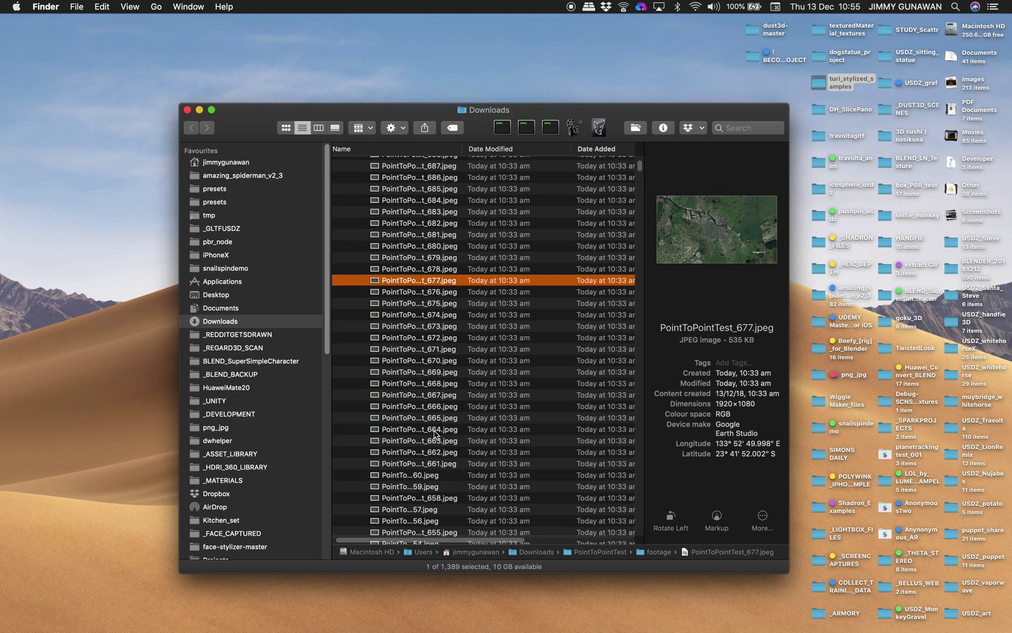
Preview further rendered frames, including PointToPointTest_657, widen the Finder window and return to the footage folder.
click(434, 429)
scroll(434, 428, down, 5)
click(427, 387)
scroll(448, 335, up, 2)
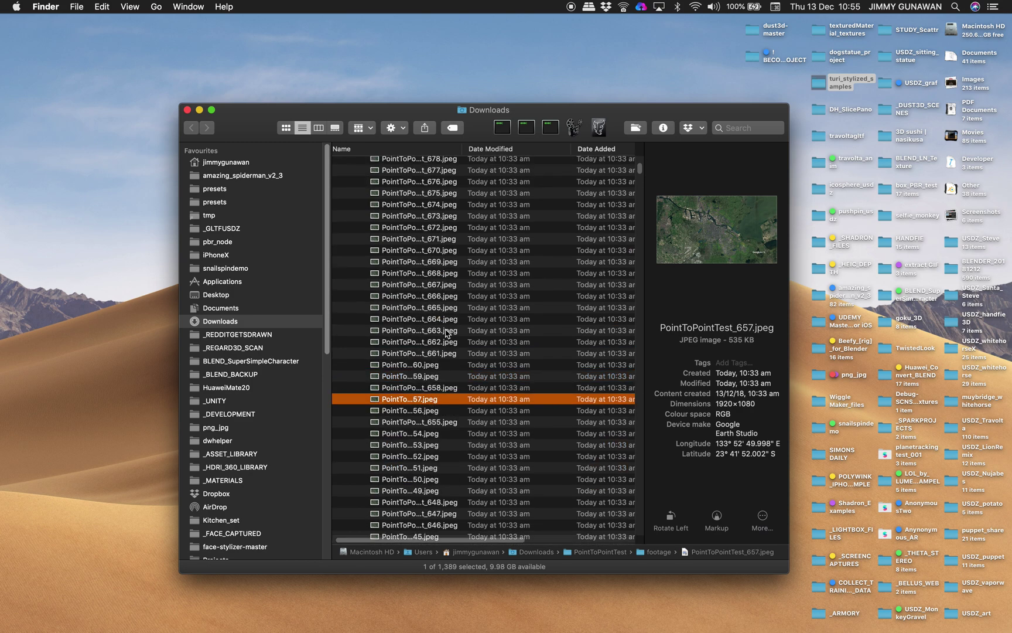
drag(789, 235, 837, 231)
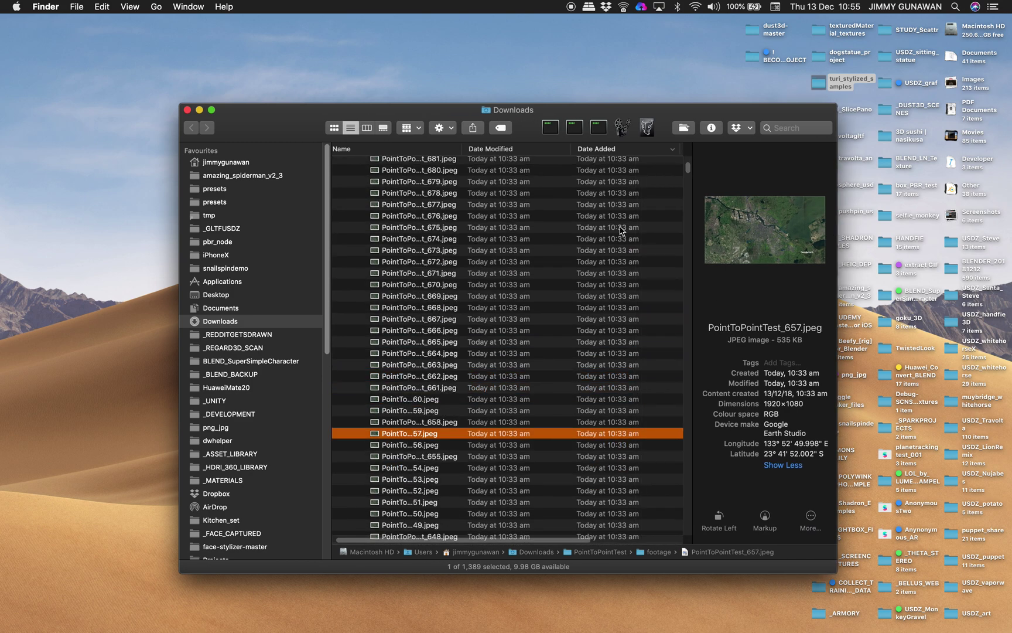
scroll(423, 245, up, 15)
click(410, 236)
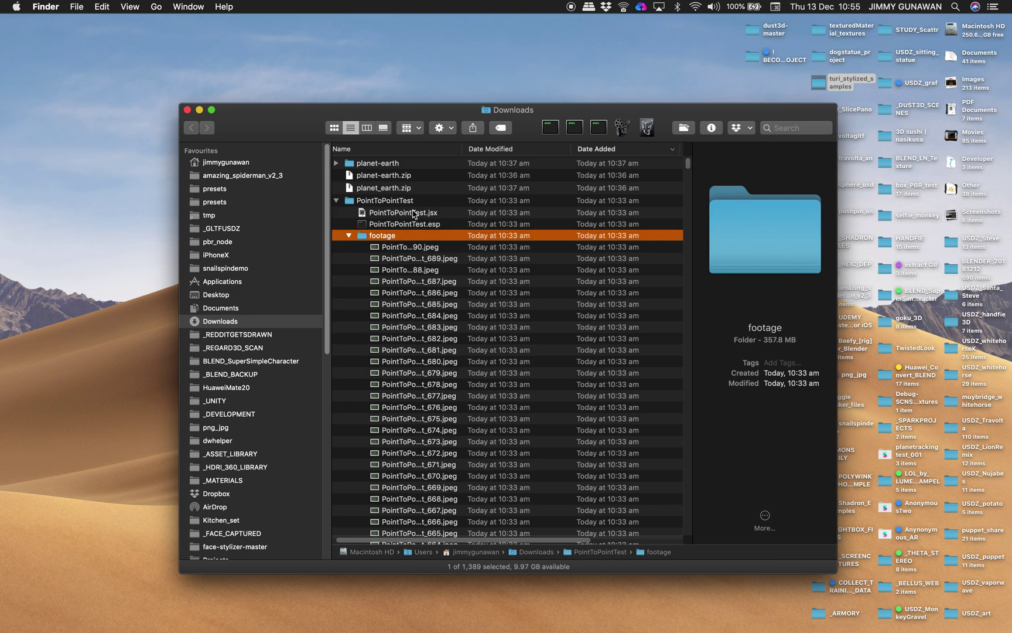
Open the PointToPointTest.jsx file in Sublime Text 2.
click(417, 214)
right_click(422, 217)
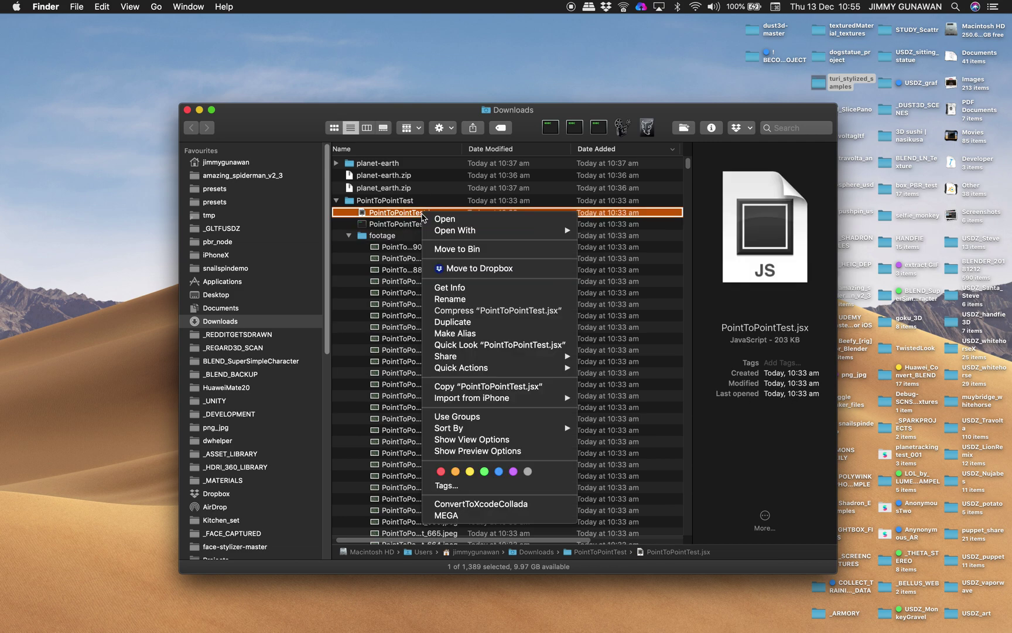
mouse_move(527, 230)
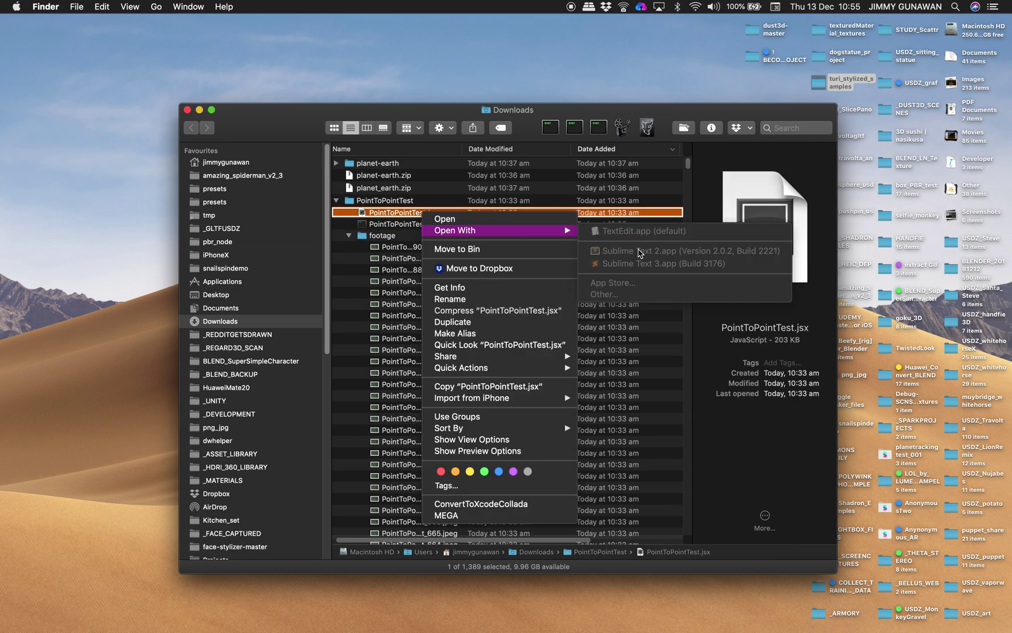
click(396, 212)
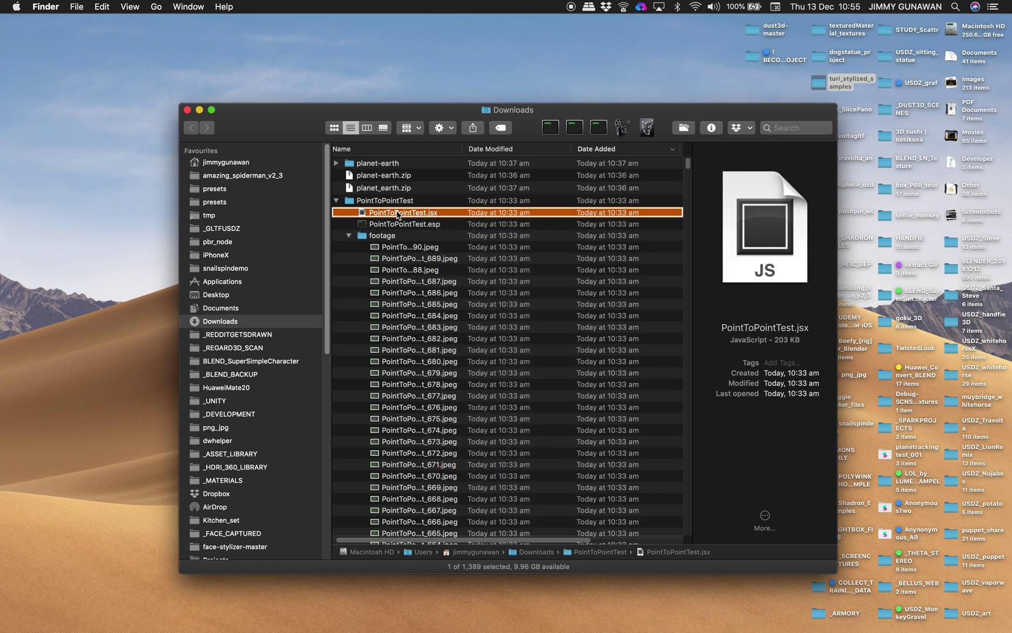
right_click(396, 210)
mouse_move(469, 229)
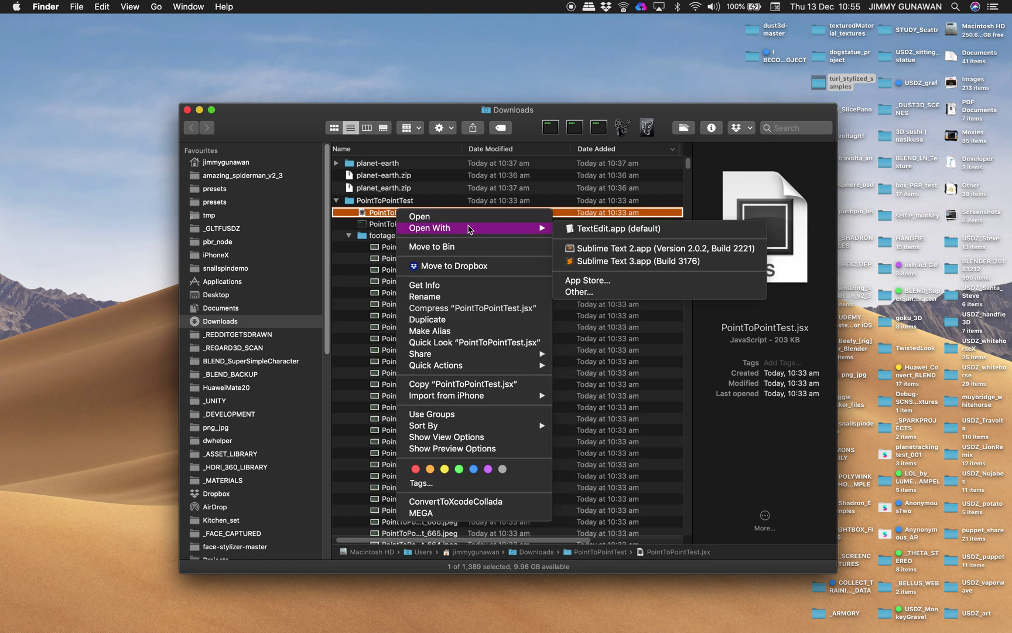
click(603, 243)
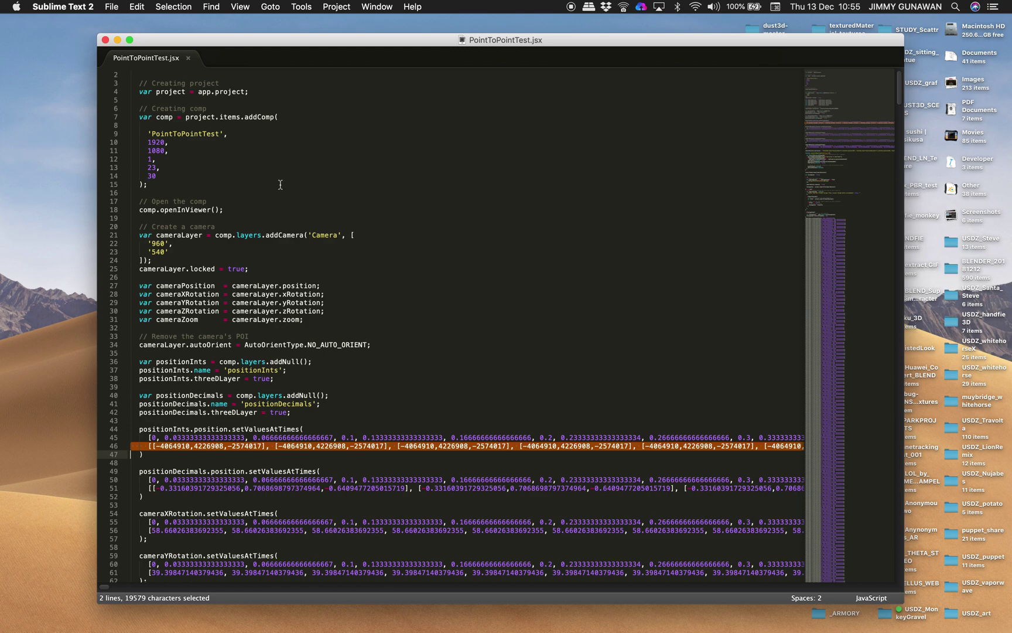
Examine the exported script's positionInts position block and the camera X, Y and Z rotation blocks.
click(834, 138)
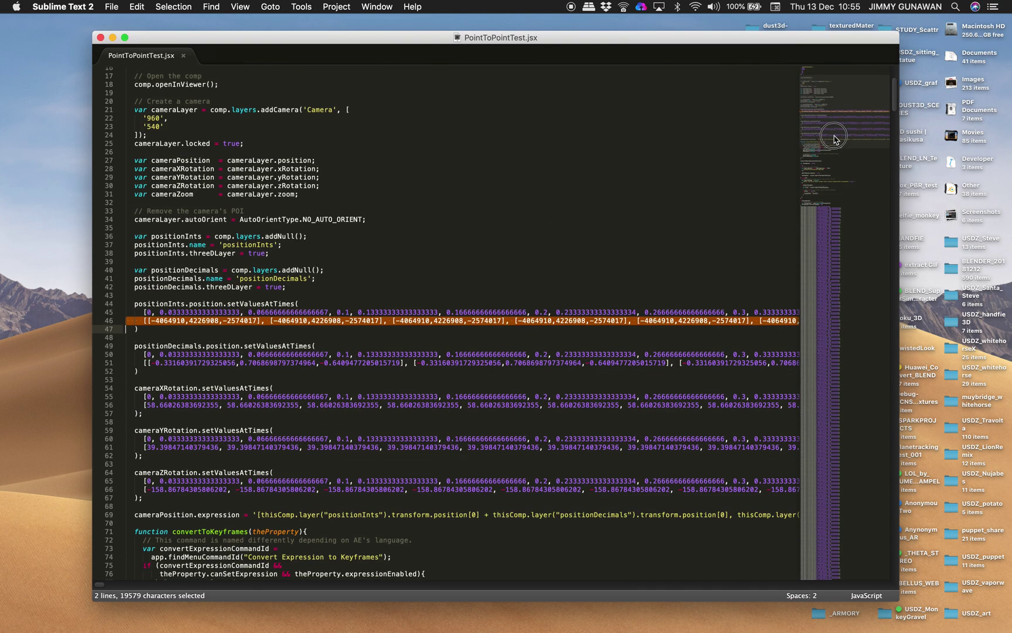
scroll(834, 138, down, 2)
click(293, 224)
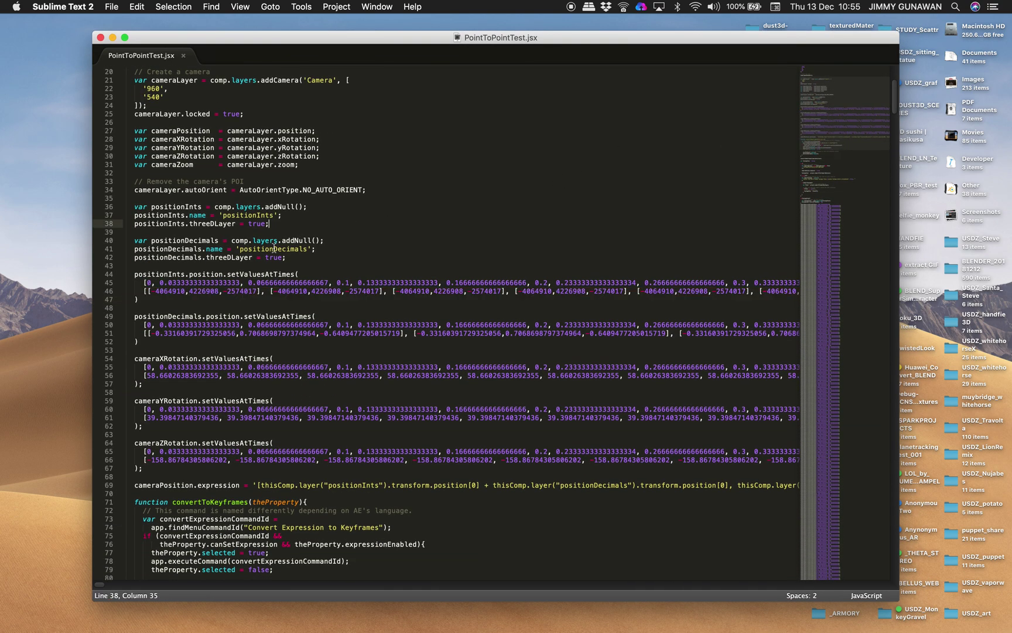
scroll(186, 274, down, 2)
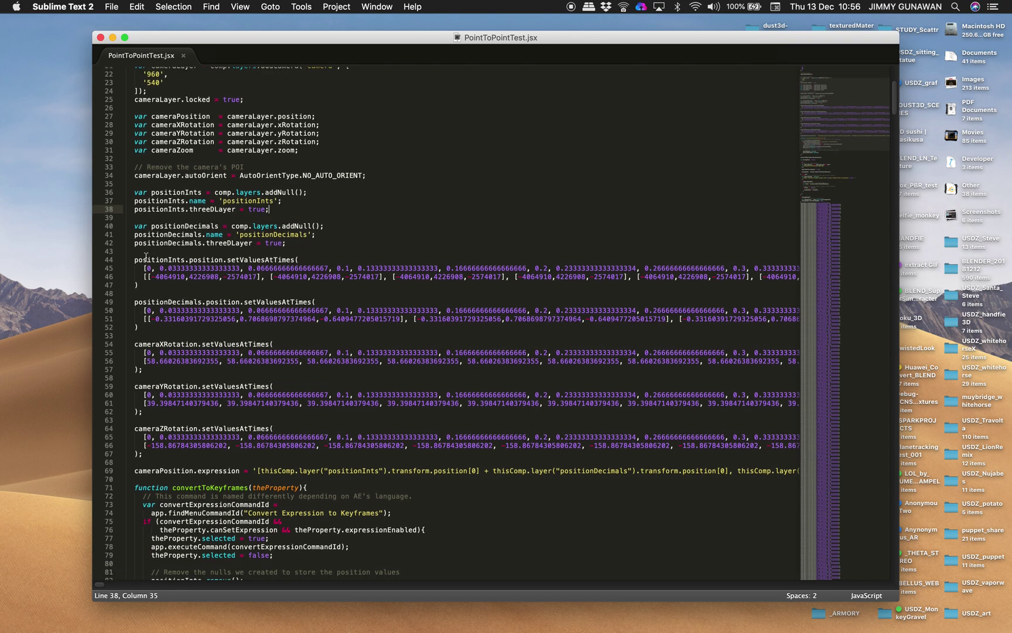
mouse_move(147, 258)
mouse_down()
mouse_move(190, 272)
mouse_move(181, 319)
mouse_move(181, 286)
mouse_move(127, 261)
mouse_up()
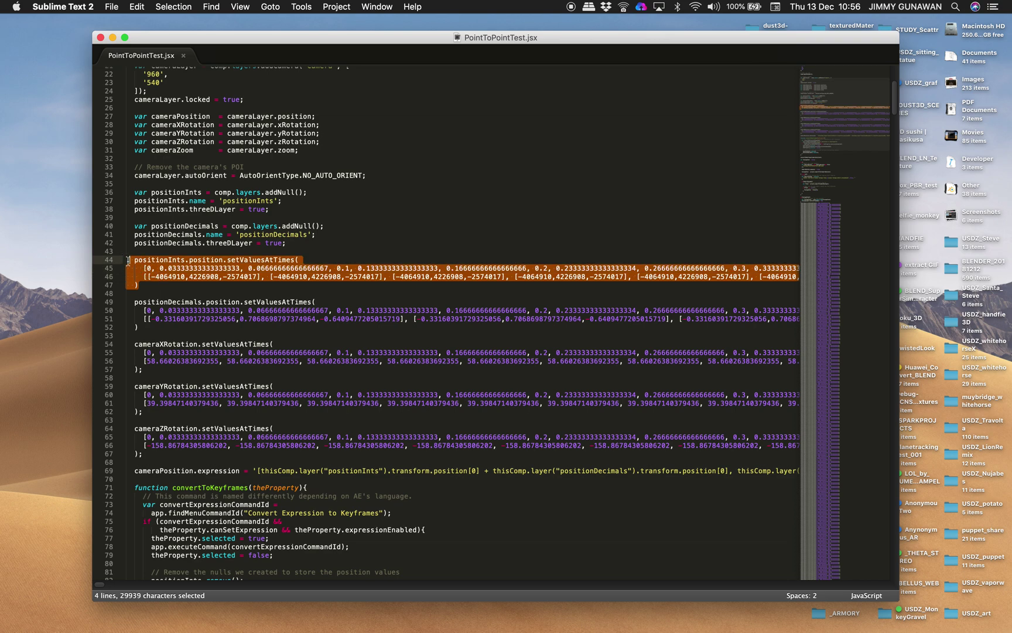
scroll(183, 326, down, 1)
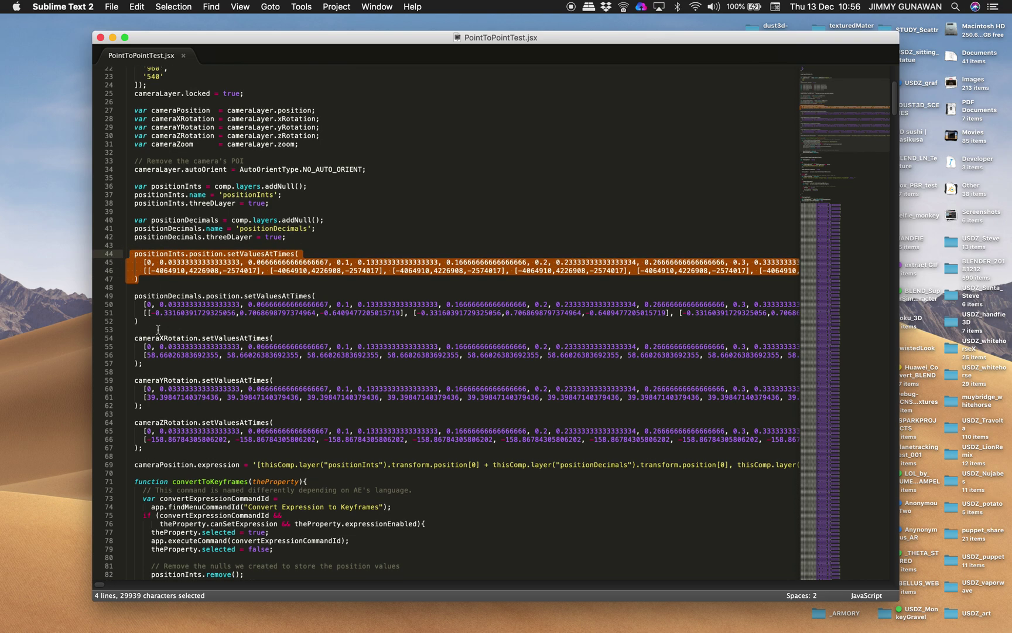
drag(167, 338, 206, 448)
scroll(251, 413, down, 3)
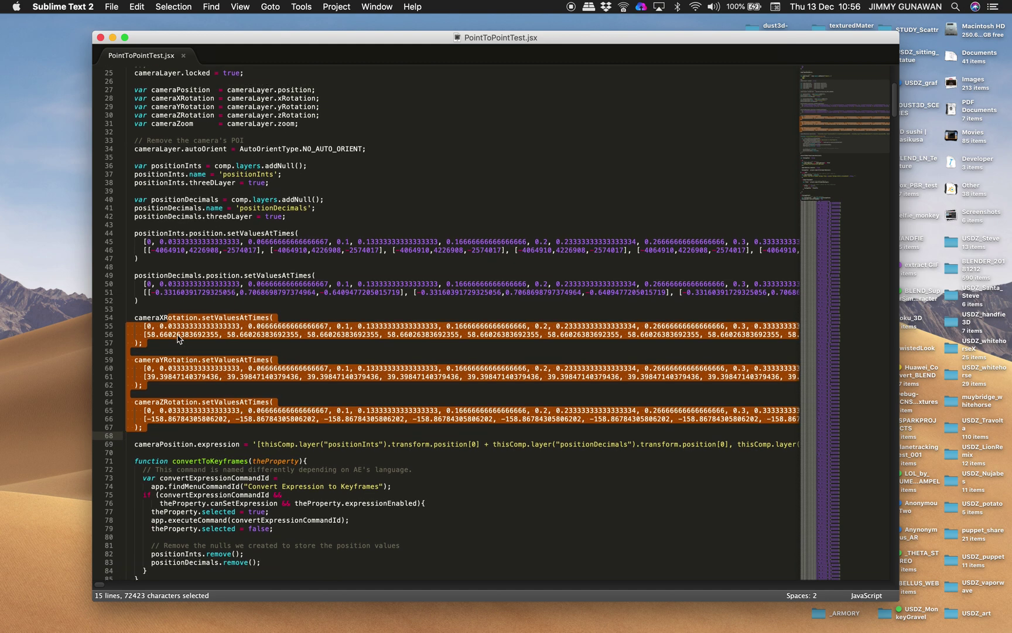
Compare the list of times on line 45 with the matching position coordinates on line 46 of the positionInts block.
click(178, 331)
double_click(174, 241)
triple_click(174, 242)
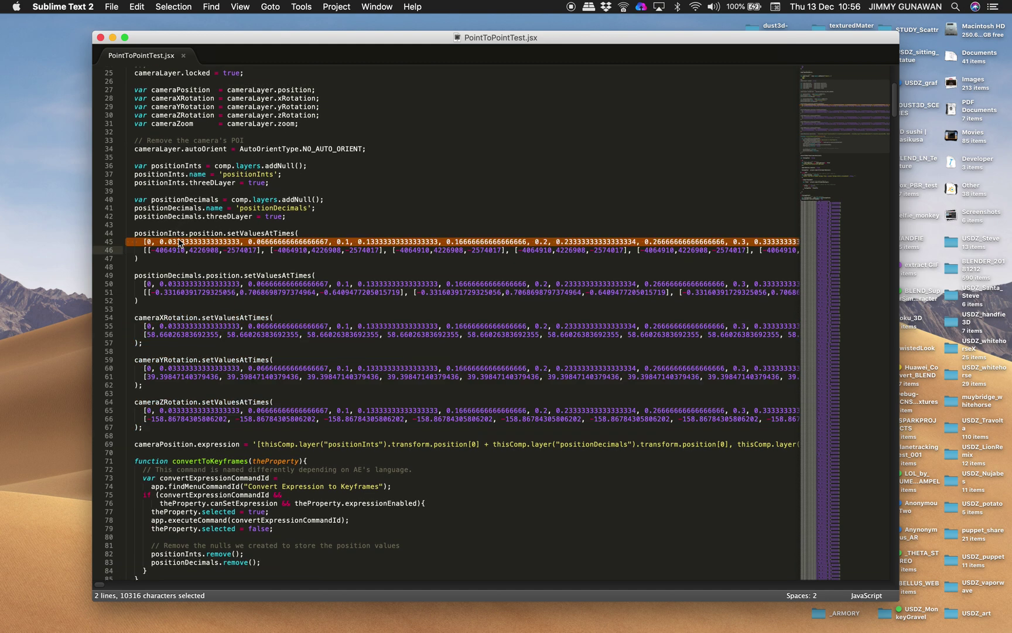
double_click(186, 241)
triple_click(190, 244)
triple_click(203, 251)
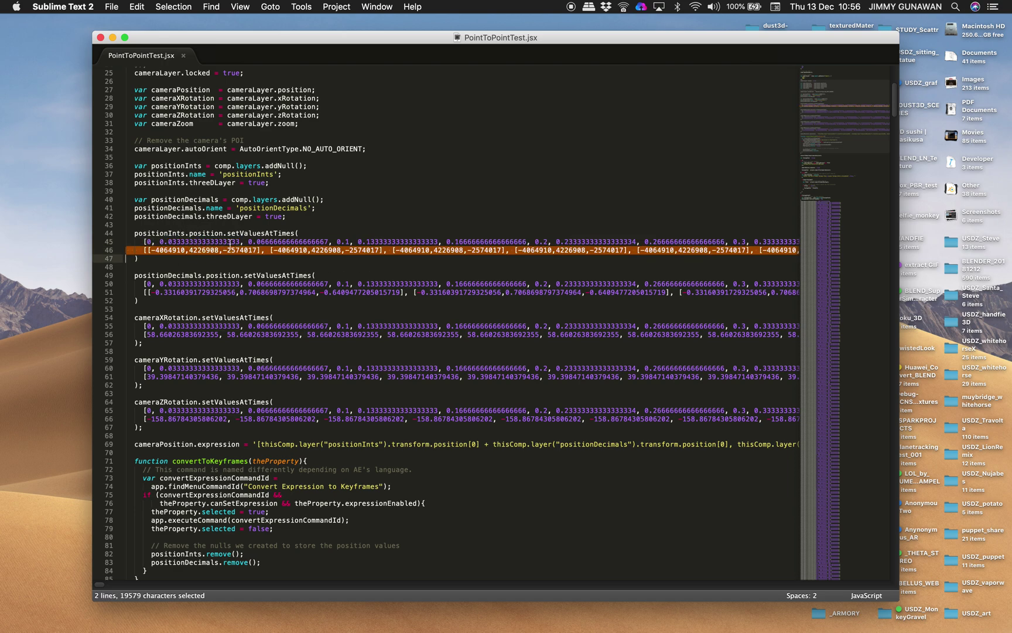
double_click(324, 242)
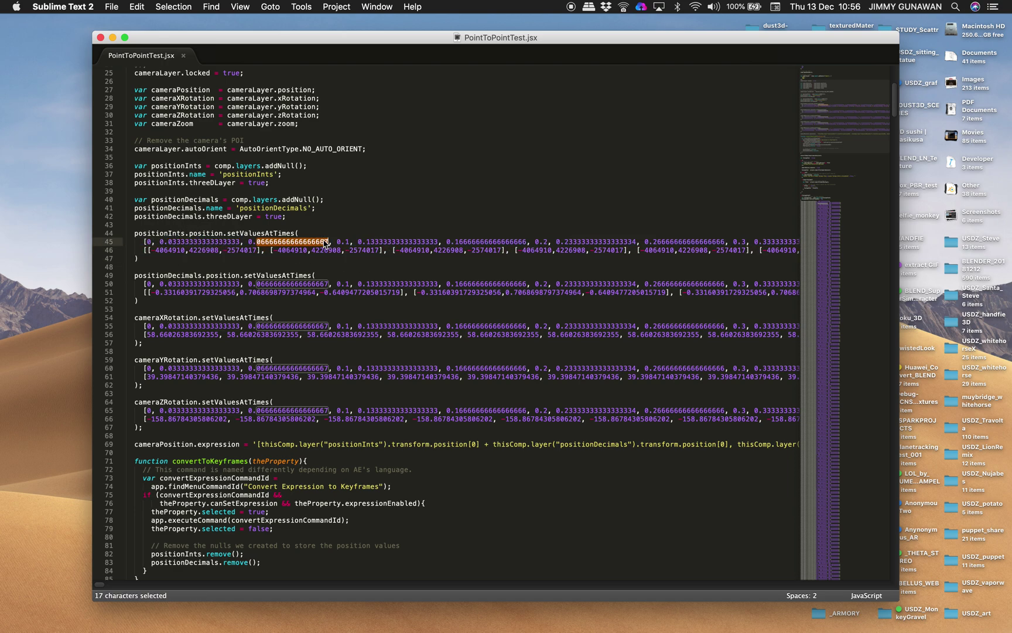
double_click(327, 250)
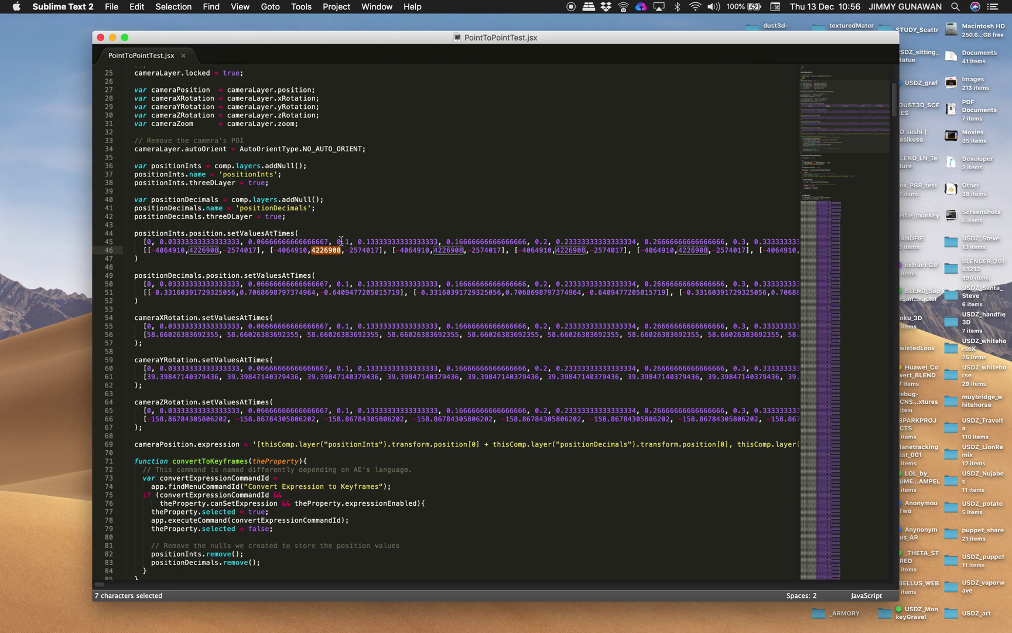
triple_click(213, 241)
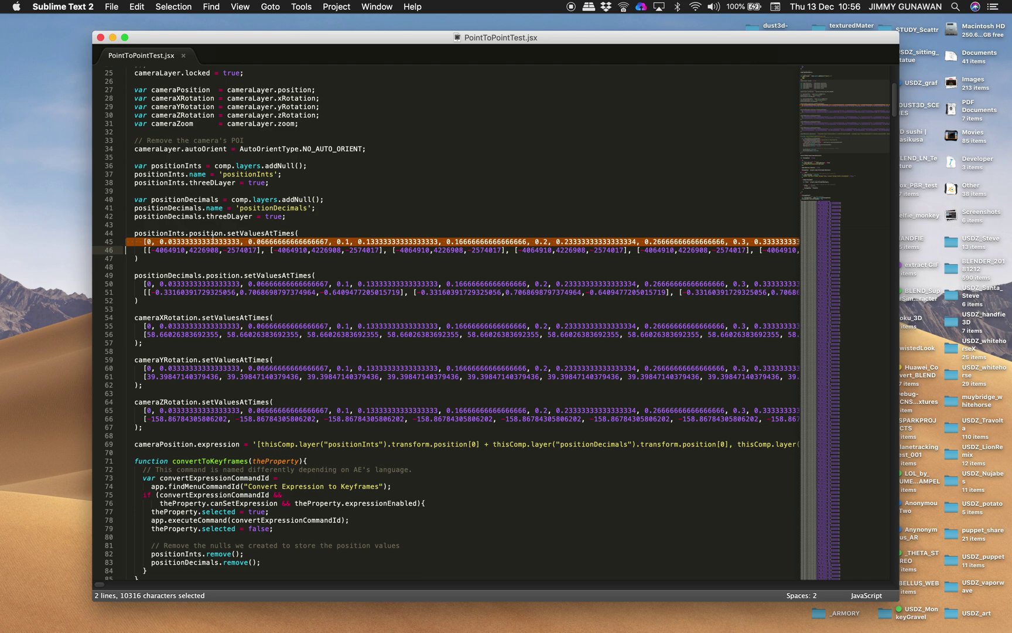
triple_click(185, 250)
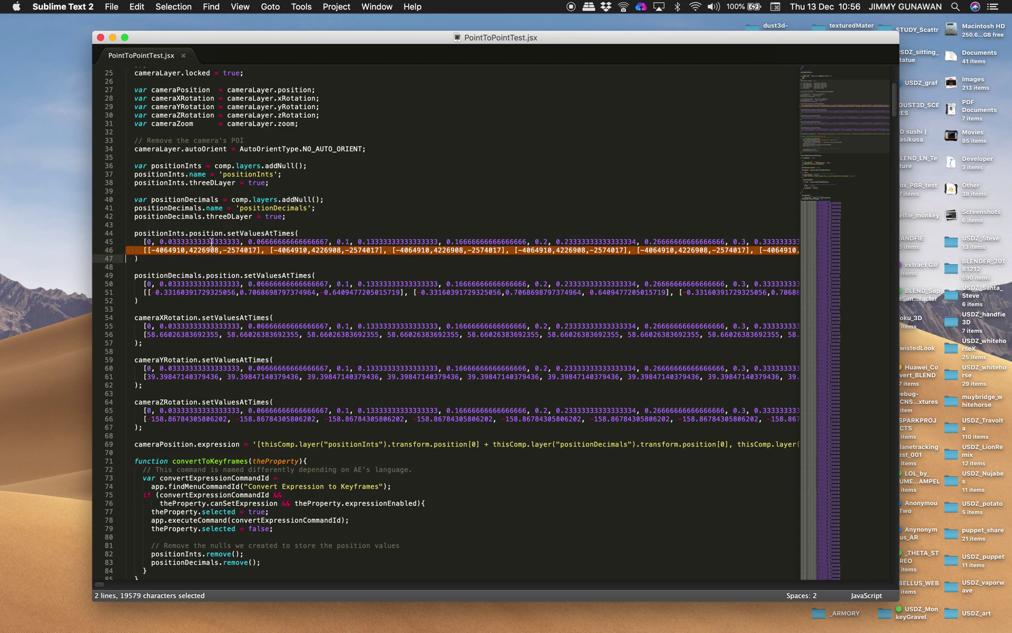
triple_click(222, 244)
triple_click(237, 250)
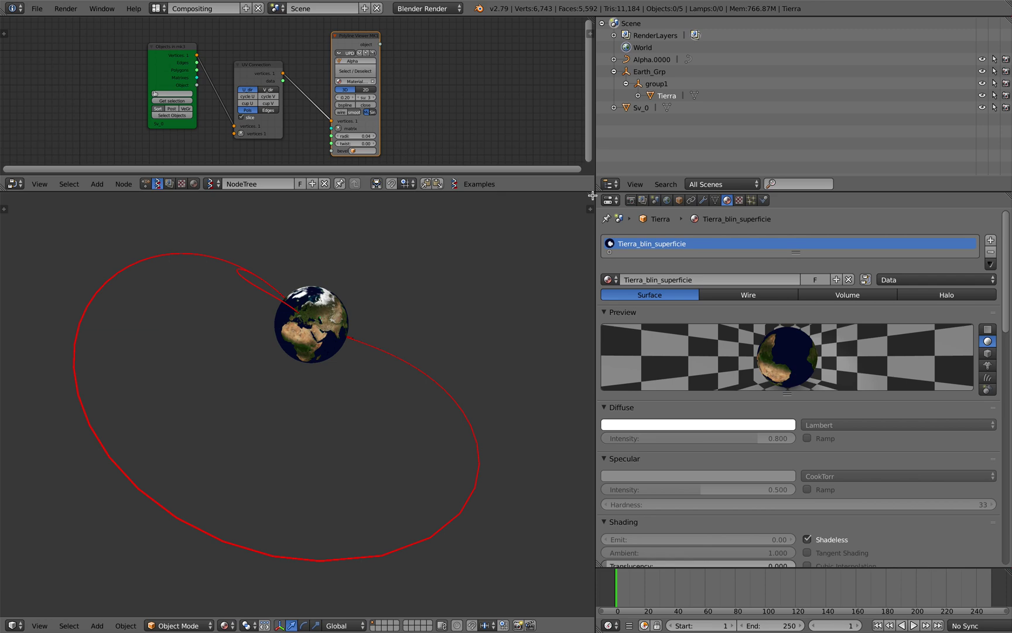
Switch to Blender, split the 3D view and show the CamPos text in a Text Editor in the upper half.
drag(592, 197, 597, 367)
click(13, 362)
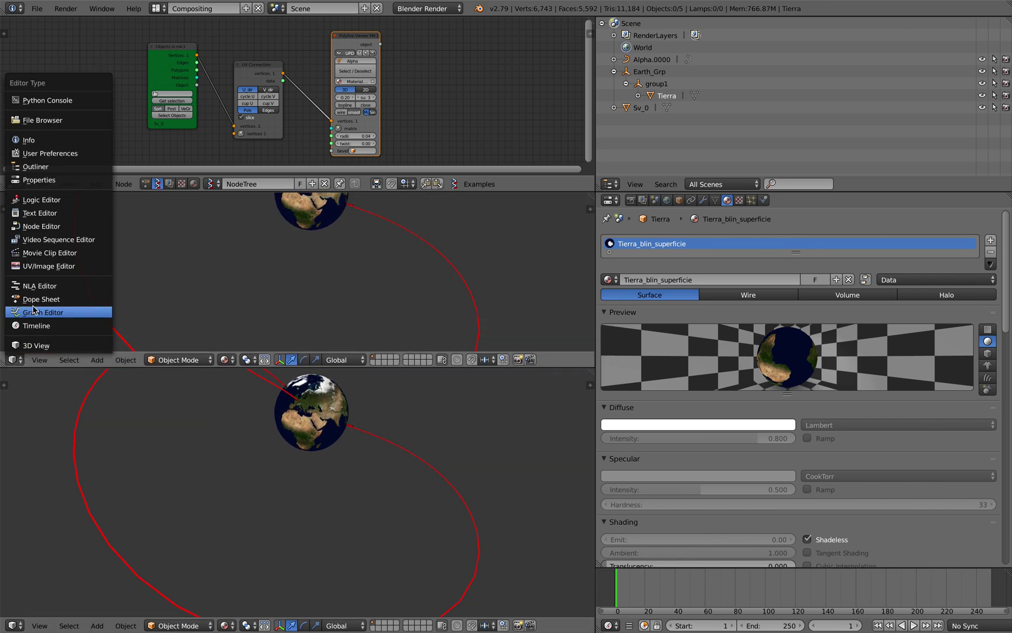
click(52, 213)
click(134, 360)
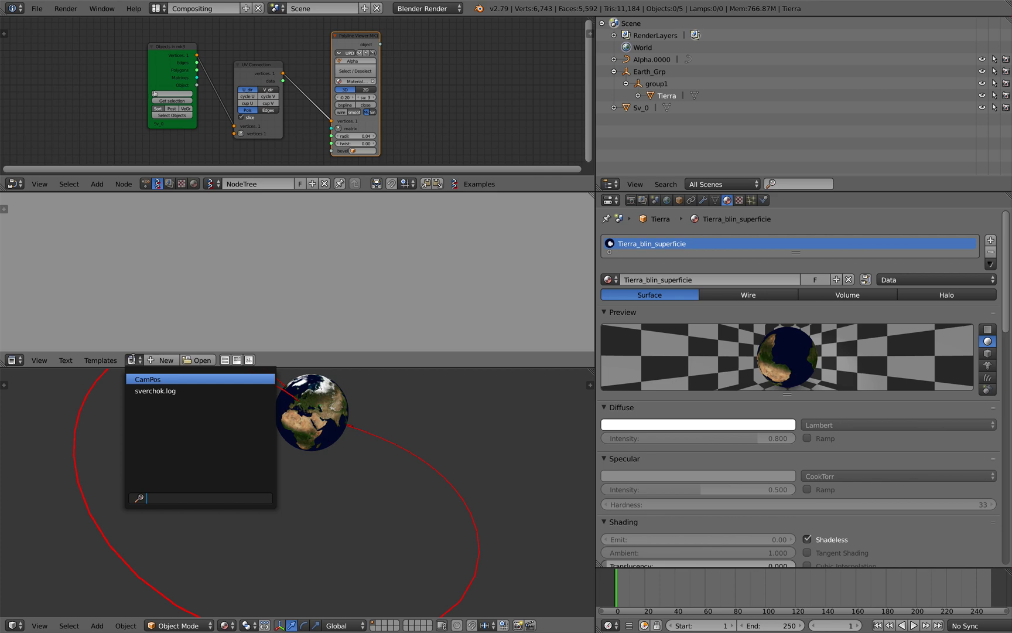
click(155, 380)
Shrink the CamPos text area to a short strip and widen the node, text and 3D view areas.
drag(165, 368, 211, 264)
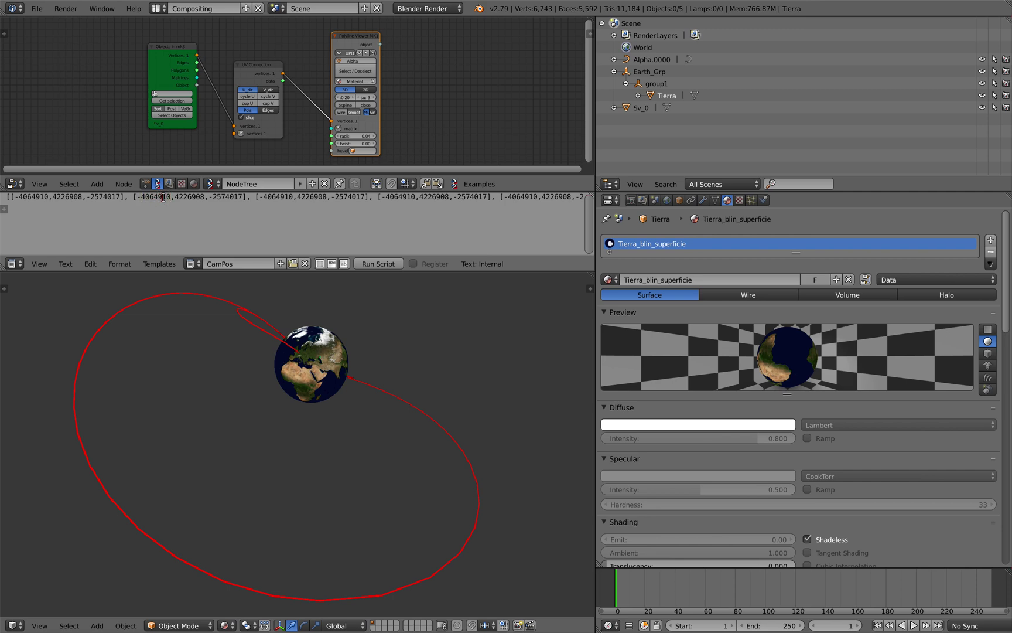
drag(595, 173, 695, 176)
scroll(398, 380, down, 1)
middle_drag(402, 384, 358, 352)
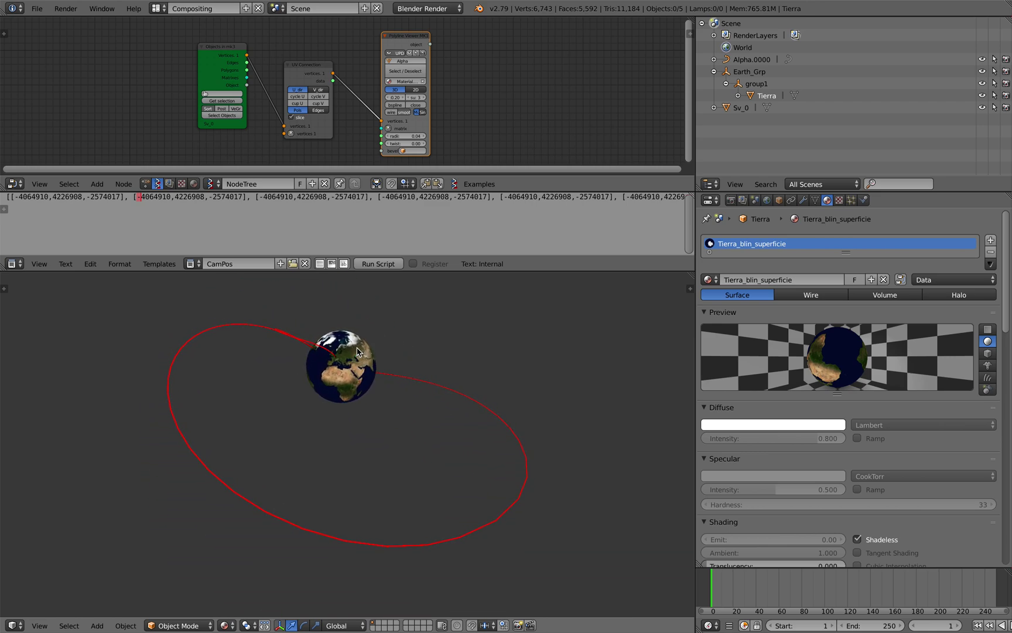
Add a Text in+ node to the Sverchok node tree, in the empty space beside the polyline viewer node.
middle_drag(472, 95, 385, 104)
key(alt+space)
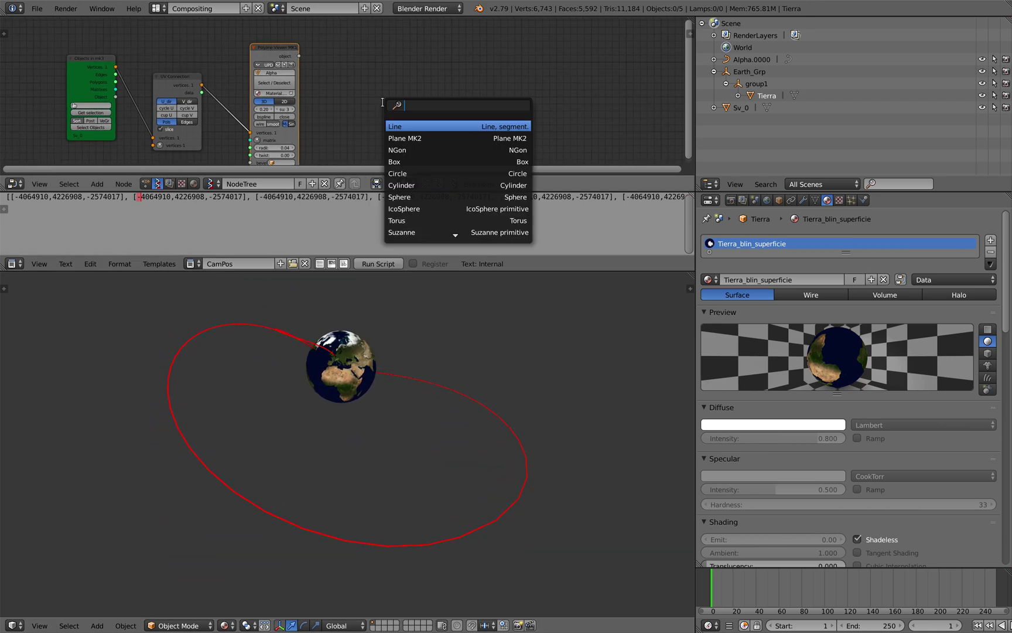
text(text i)
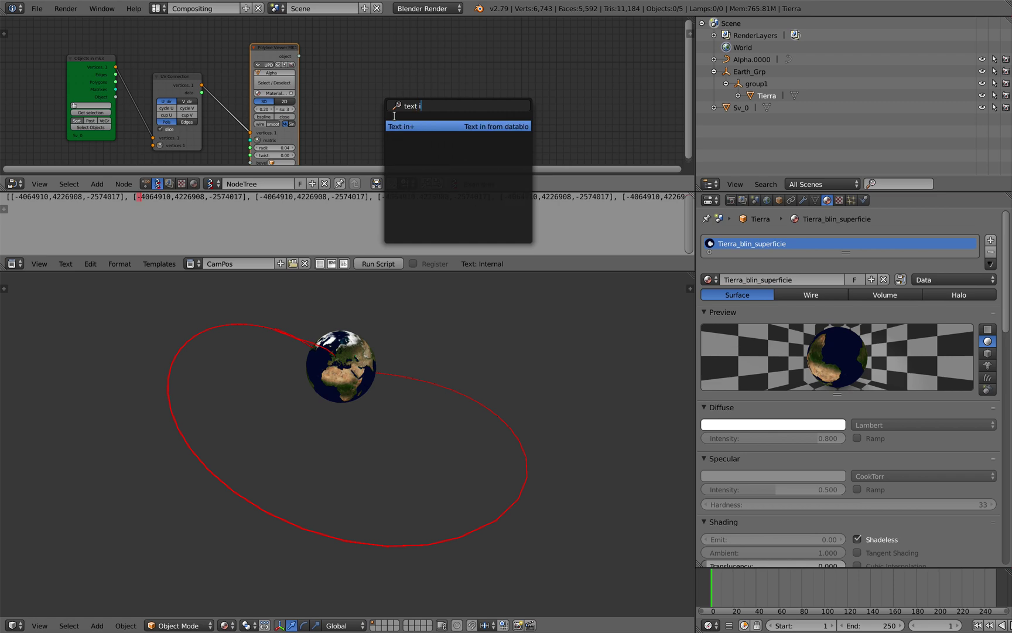
key(Return)
click(407, 60)
Set the Text in+ node to read CamPos in Sverchok format with Vertices as the data type.
scroll(418, 77, up, 3)
scroll(419, 81, up, 1)
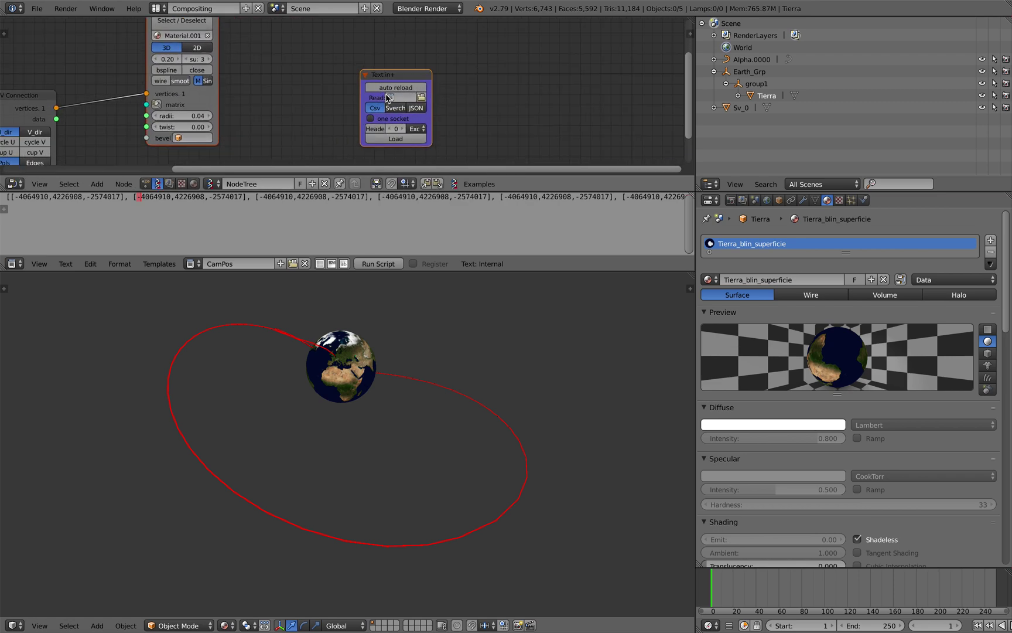
click(390, 97)
click(410, 113)
scroll(427, 110, up, 1)
middle_drag(434, 109, 380, 89)
drag(364, 92, 431, 94)
click(355, 87)
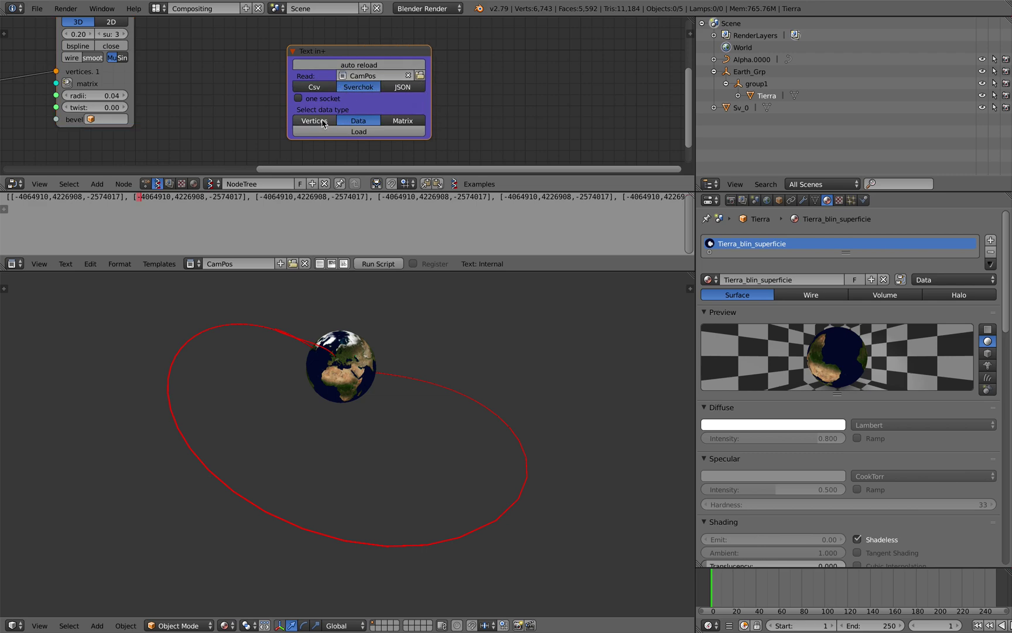
click(330, 120)
Try to load CamPos in the Text in+ node, and highlight one coordinate triplet in the CamPos text.
scroll(430, 103, down, 1)
middle_drag(464, 92, 439, 69)
click(247, 128)
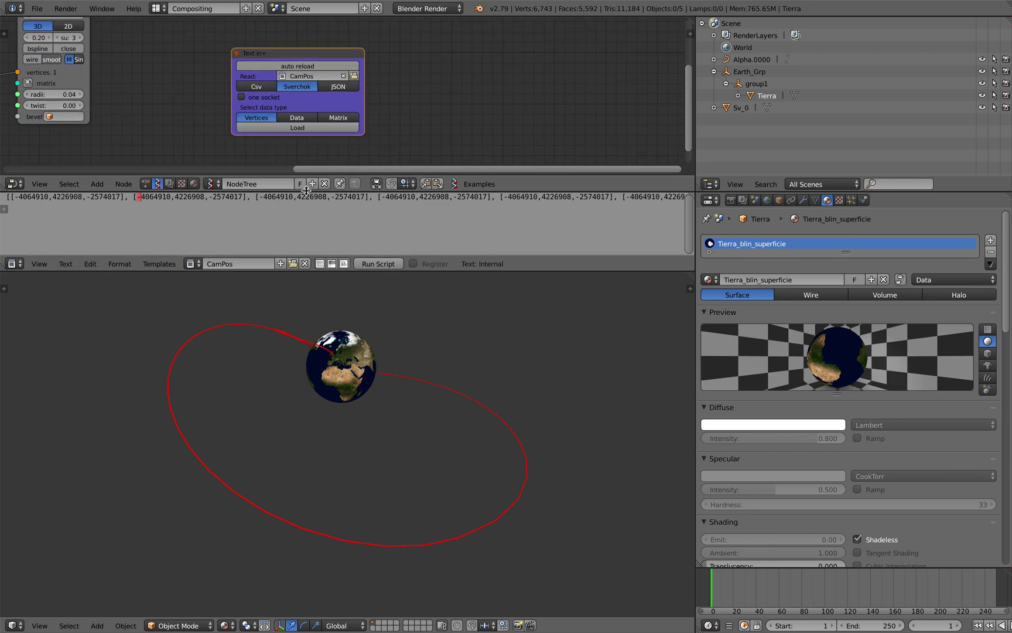
drag(267, 197, 372, 196)
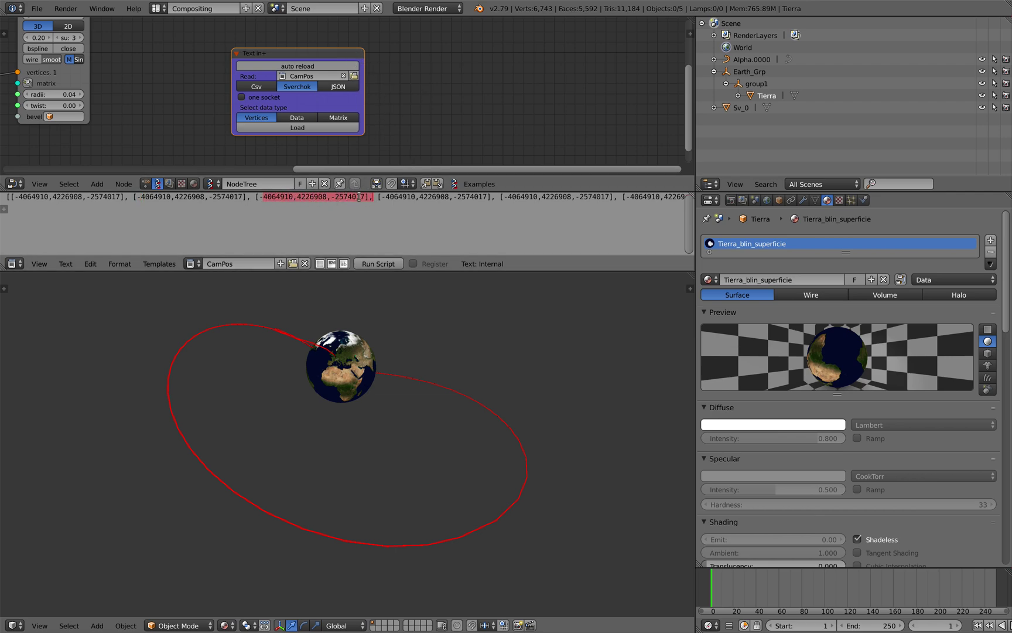
middle_drag(383, 71, 356, 53)
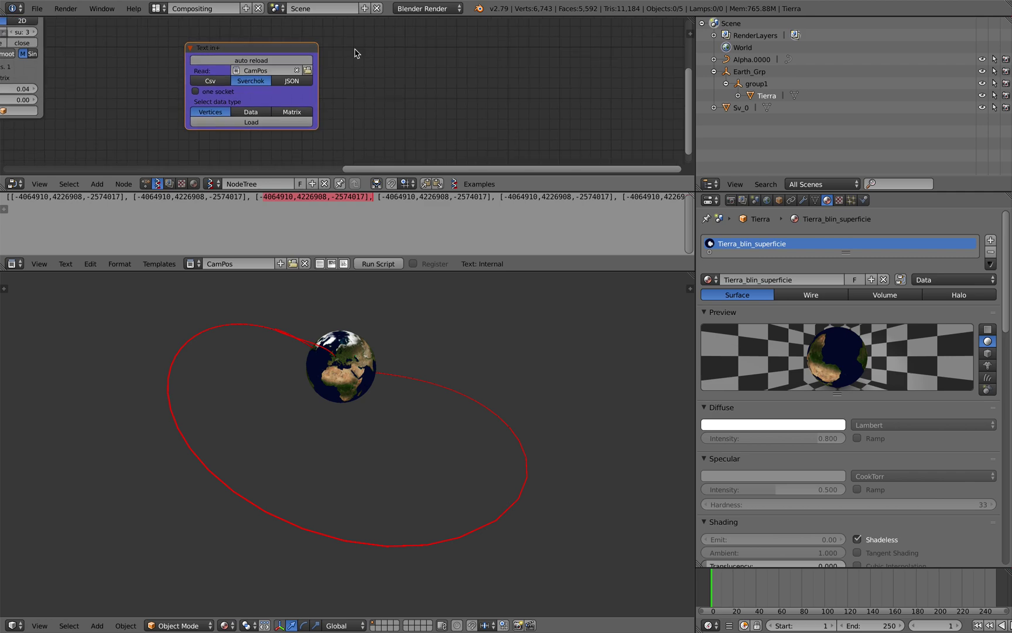
key(alt+space)
key(Escape)
middle_drag(298, 73, 292, 76)
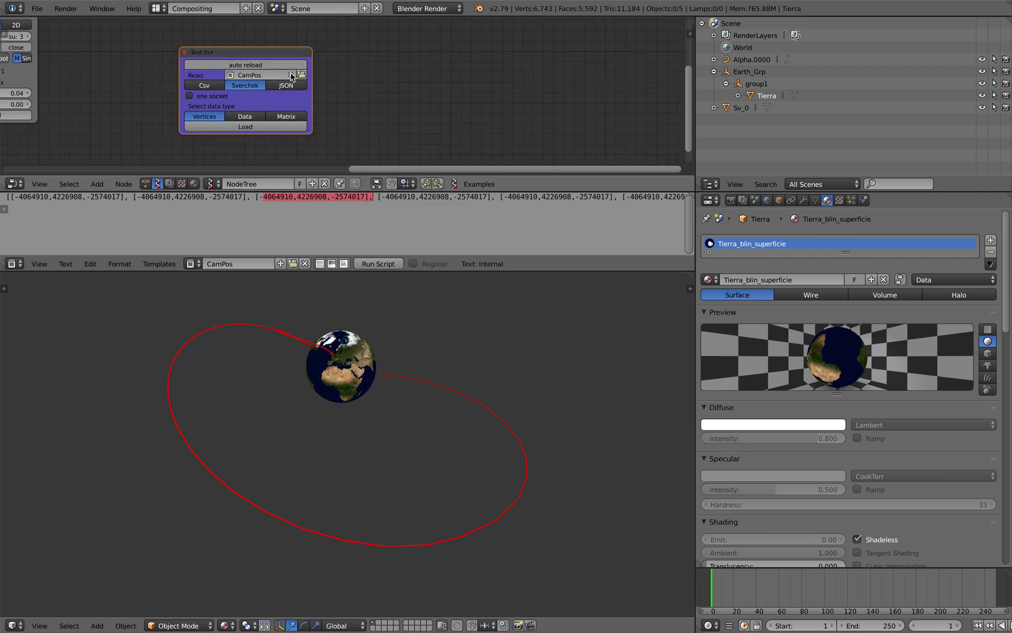
key(alt+space)
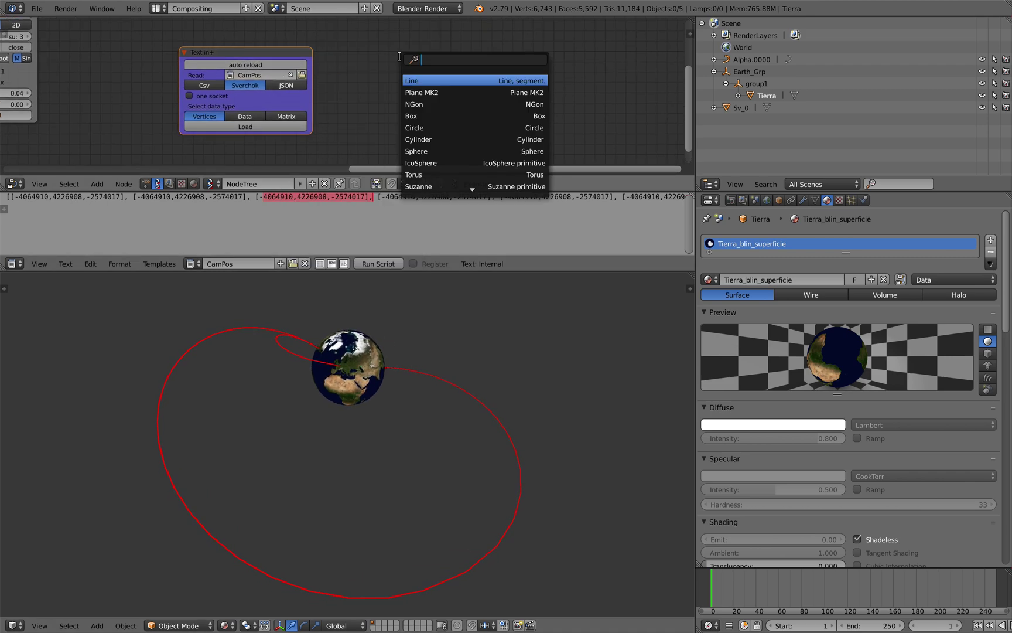
key(Escape)
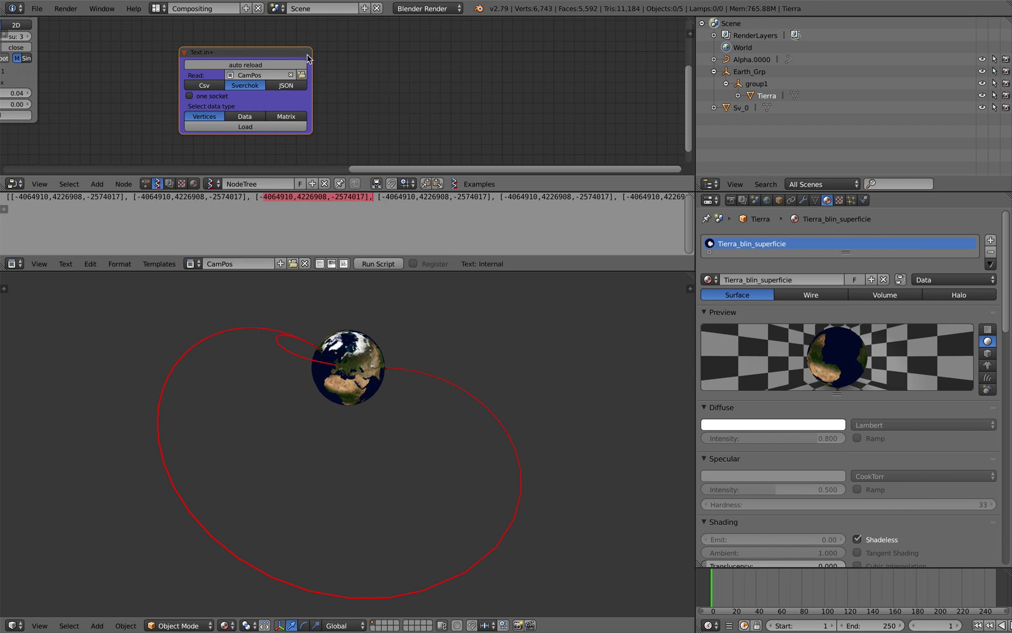
Delete the Text in+ node and return to the Objects in, UV Connection and polyline viewer nodes.
drag(307, 56, 382, 57)
key(x)
scroll(271, 113, down, 2)
middle_drag(272, 111, 624, 97)
middle_drag(380, 397, 381, 374)
middle_drag(265, 363, 379, 438)
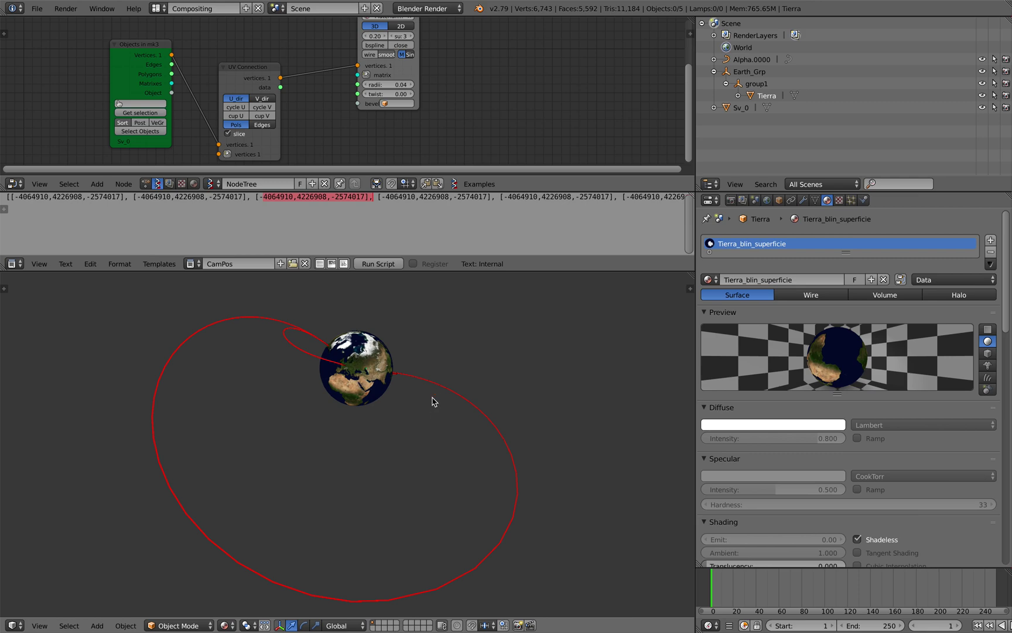
Turn off the Only Render display option in the 3D view's properties.
key(n)
scroll(630, 502, down, 10)
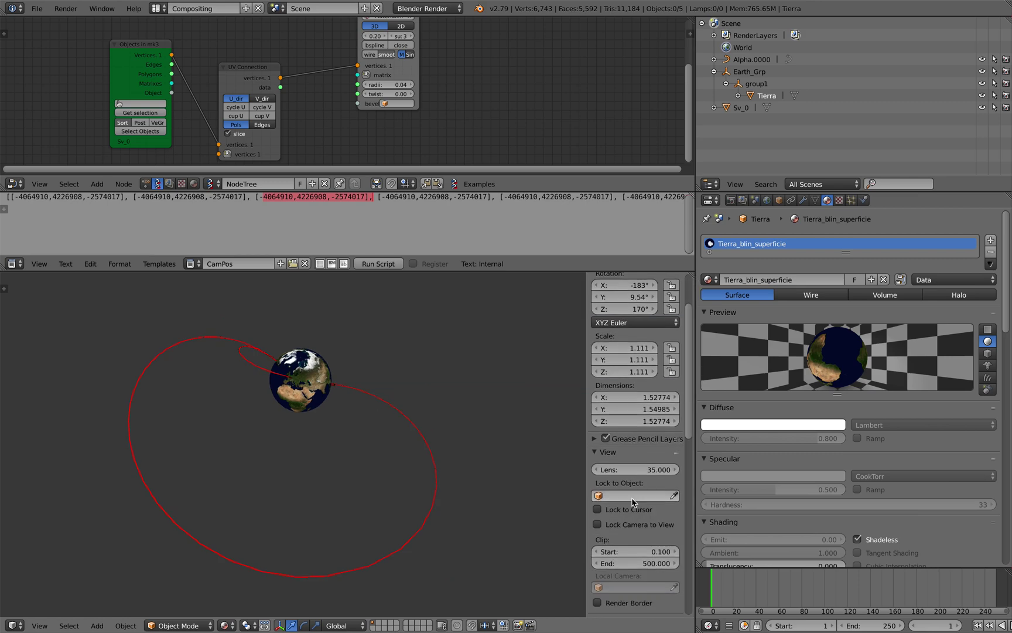
click(622, 468)
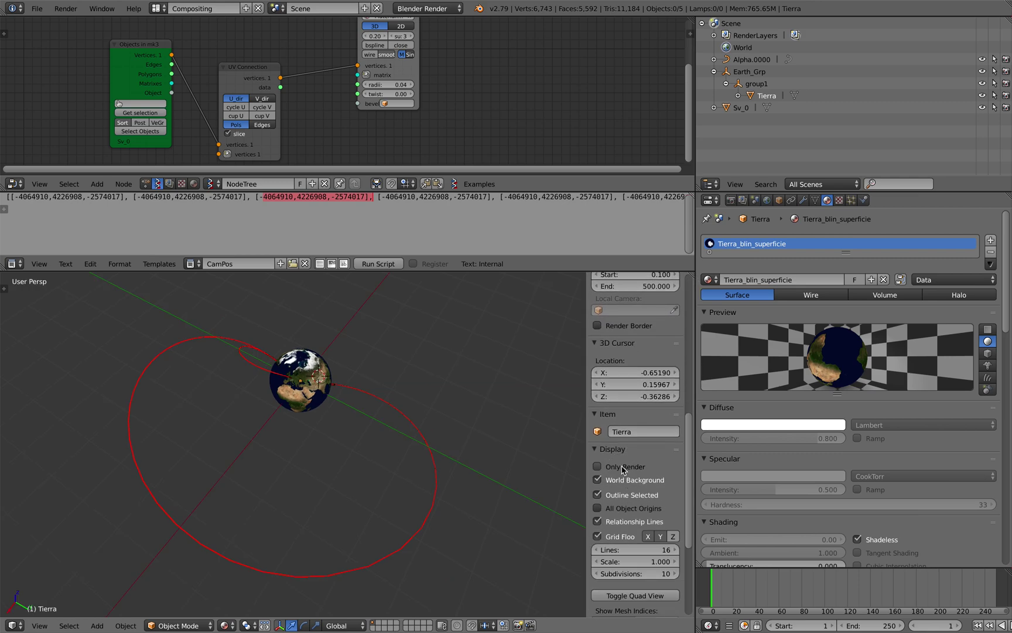
Select the Sv_0 point object in the 3D view and delete it from the scene.
right_click(394, 410)
shift+middle_drag(394, 411, 309, 408)
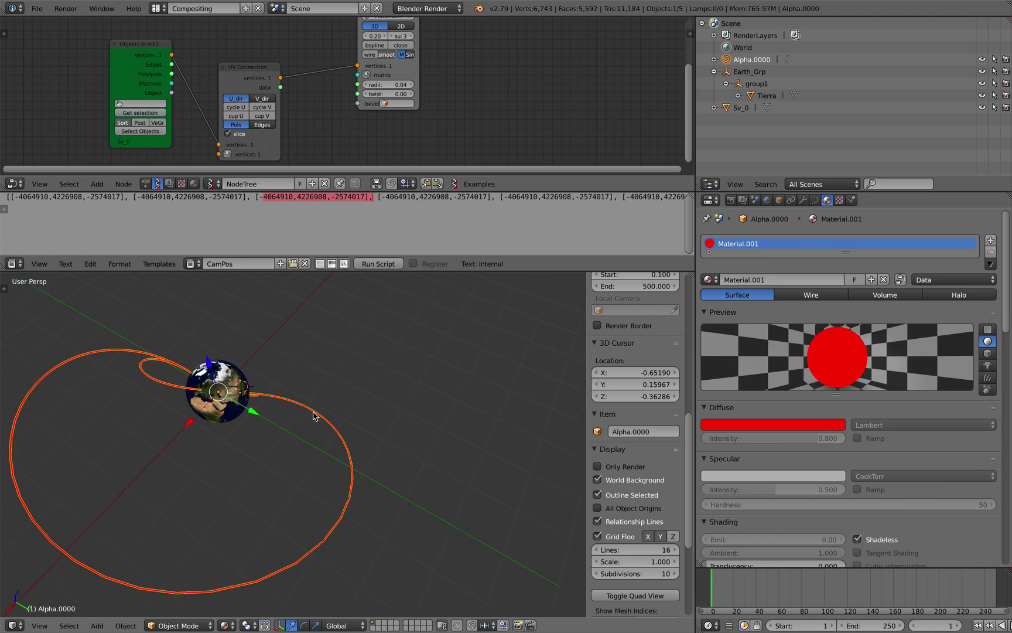
right_click(391, 357)
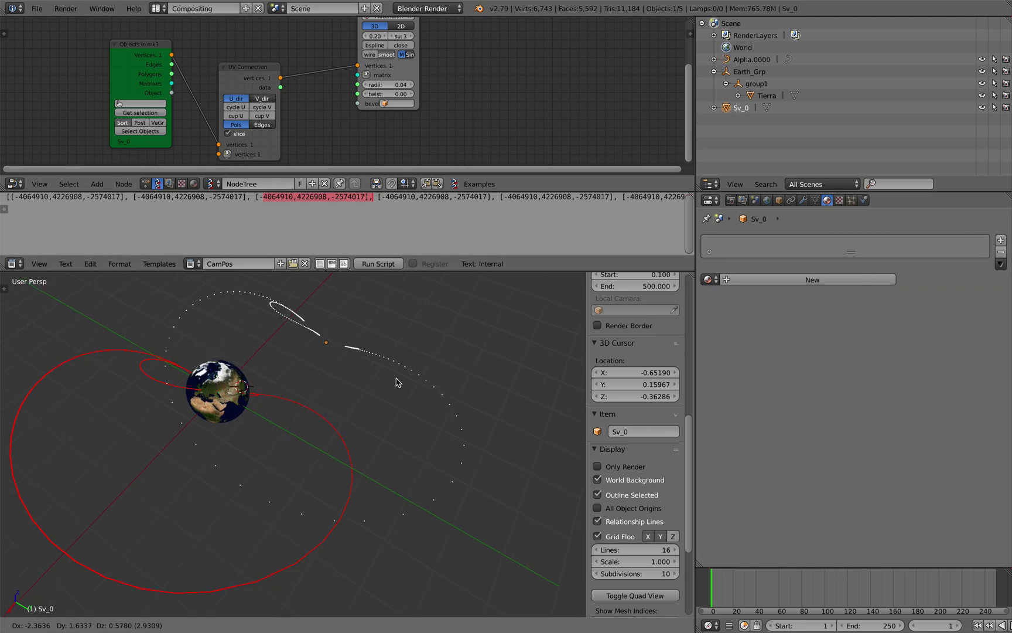
middle_drag(359, 330, 404, 372)
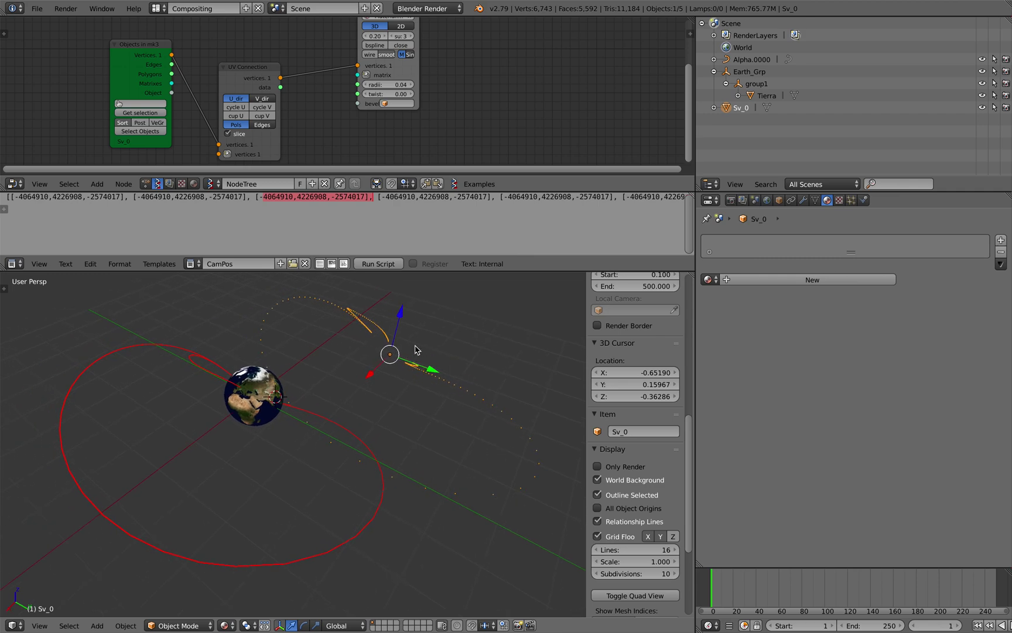
key(x)
click(420, 378)
key(Home)
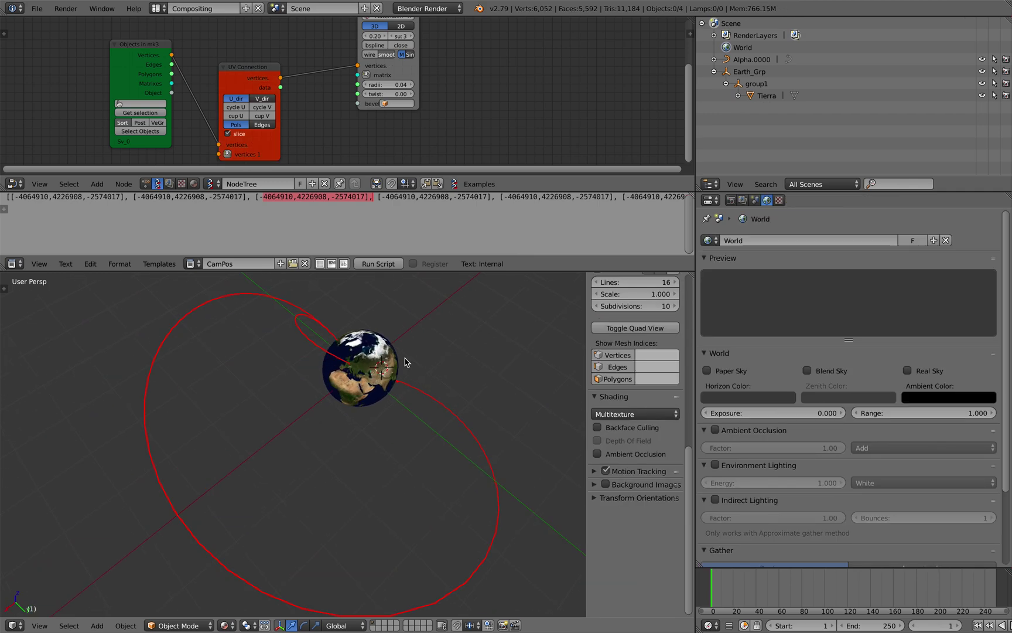
Move the UV Connection and Polyline Viewer nodes slightly closer together, and select the red flight path curve.
drag(245, 96, 247, 87)
right_click(311, 316)
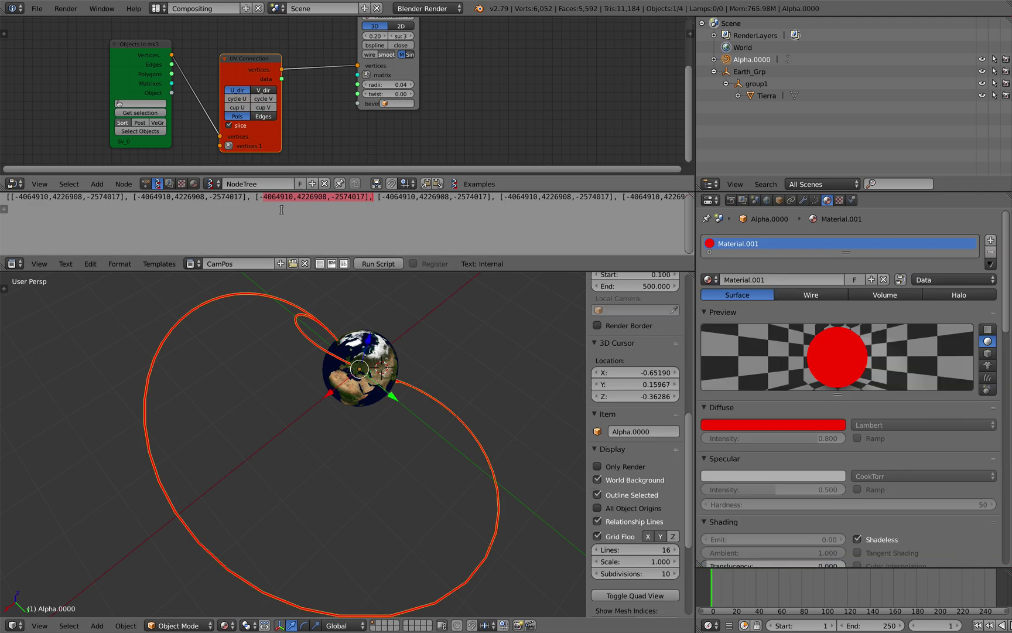
middle_drag(293, 347, 307, 345)
drag(237, 62, 240, 55)
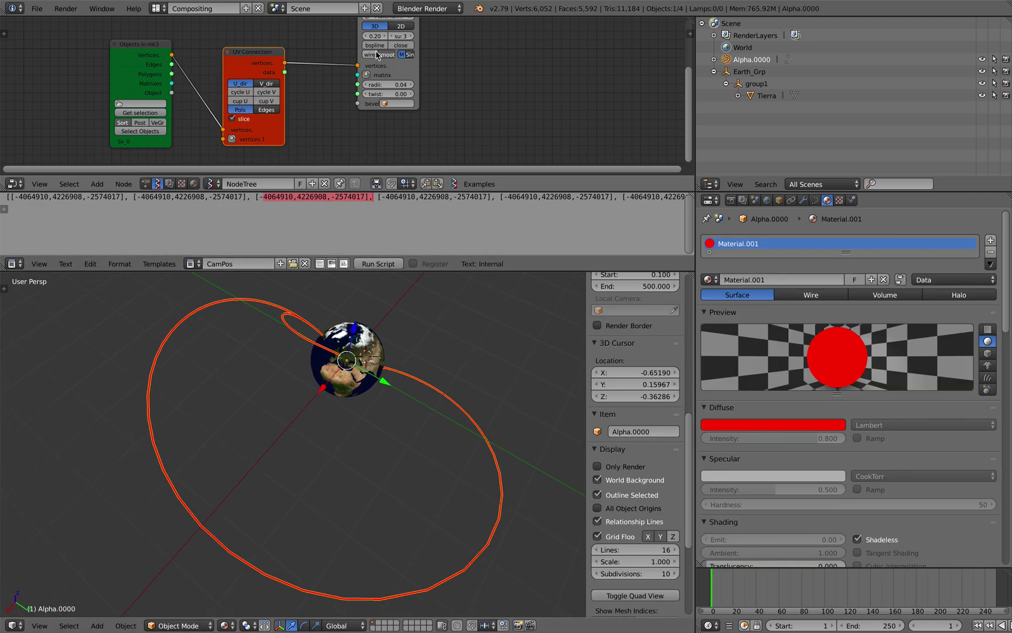
middle_drag(377, 54, 363, 119)
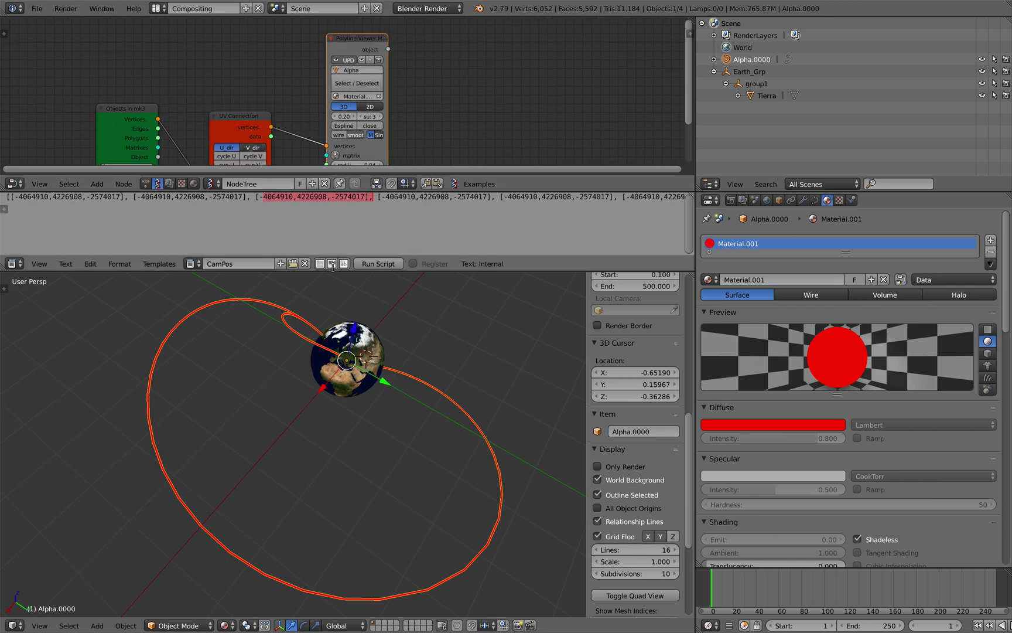
middle_drag(328, 335, 285, 332)
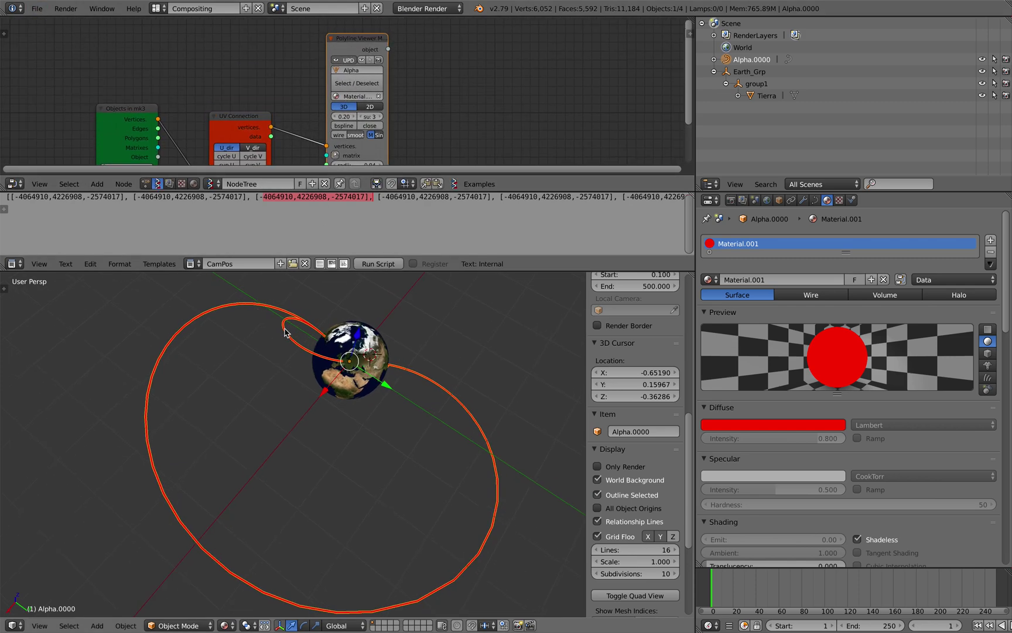
Select the Tierra globe and examine up close where the flight path meets its surface.
right_click(372, 343)
scroll(346, 366, up, 5)
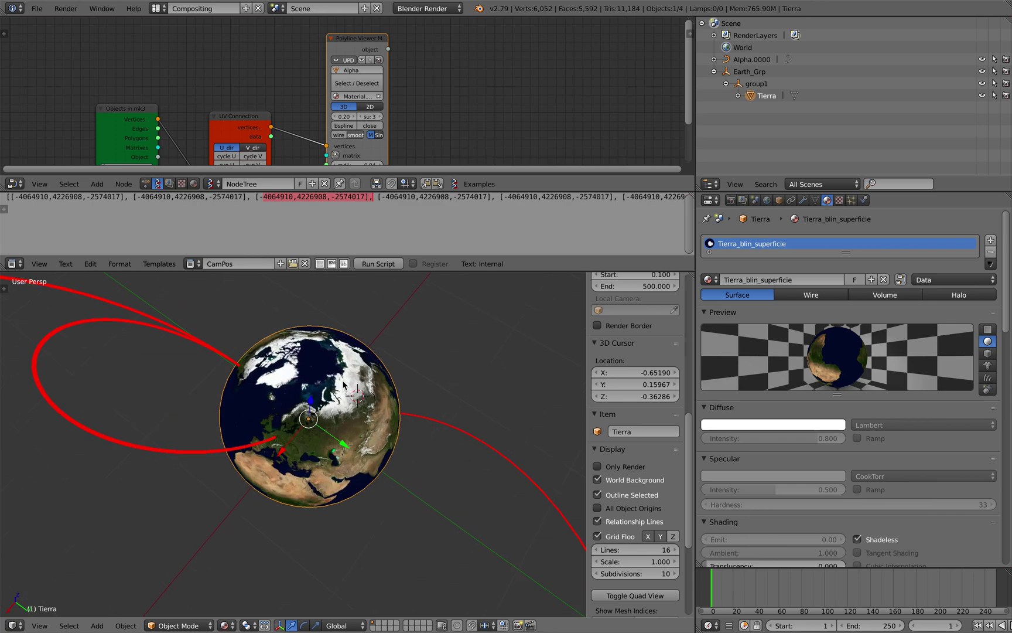
scroll(344, 381, up, 1)
mouse_move(343, 381)
middle_down()
mouse_move(330, 375)
mouse_move(338, 372)
middle_up()
scroll(330, 375, down, 1)
Switch to the browser, review the Planet Earth model on Sketchfab, and close its page.
key(ctrl+Right)
key(ctrl+Left)
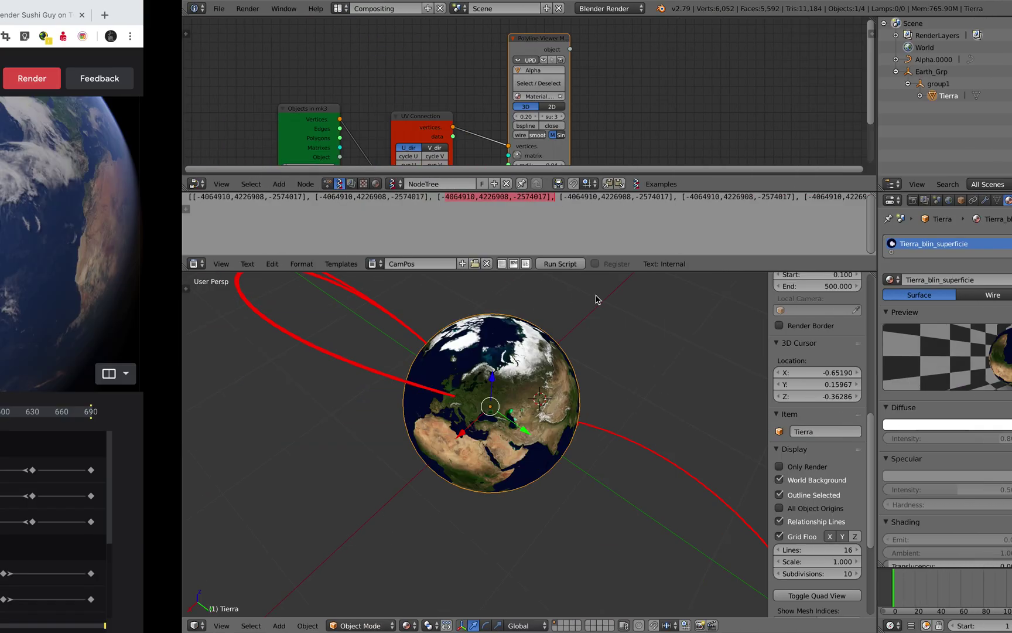
click(678, 17)
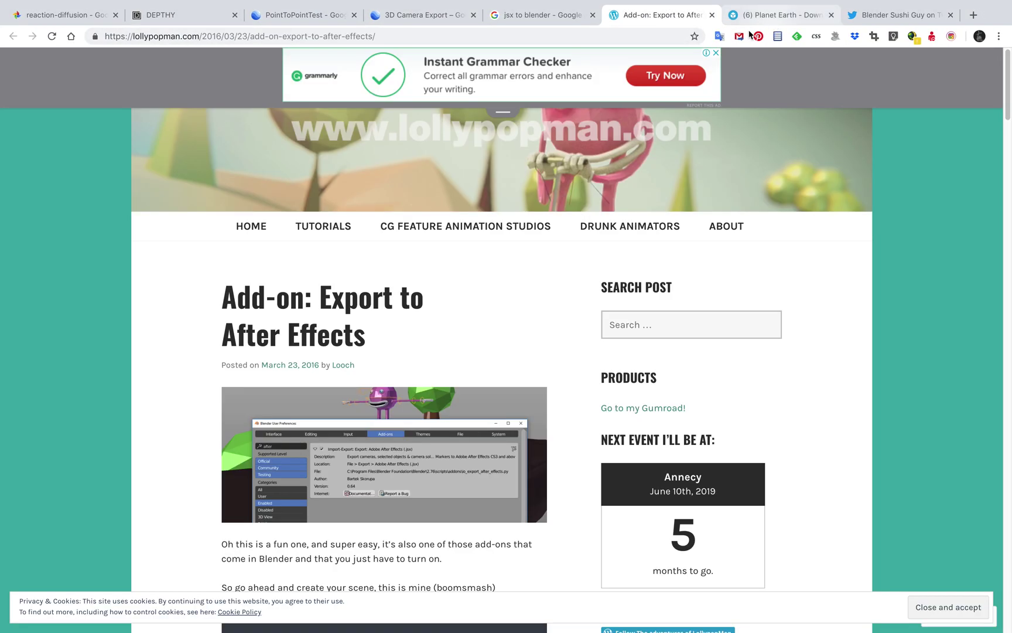
click(761, 15)
scroll(293, 515, down, 1)
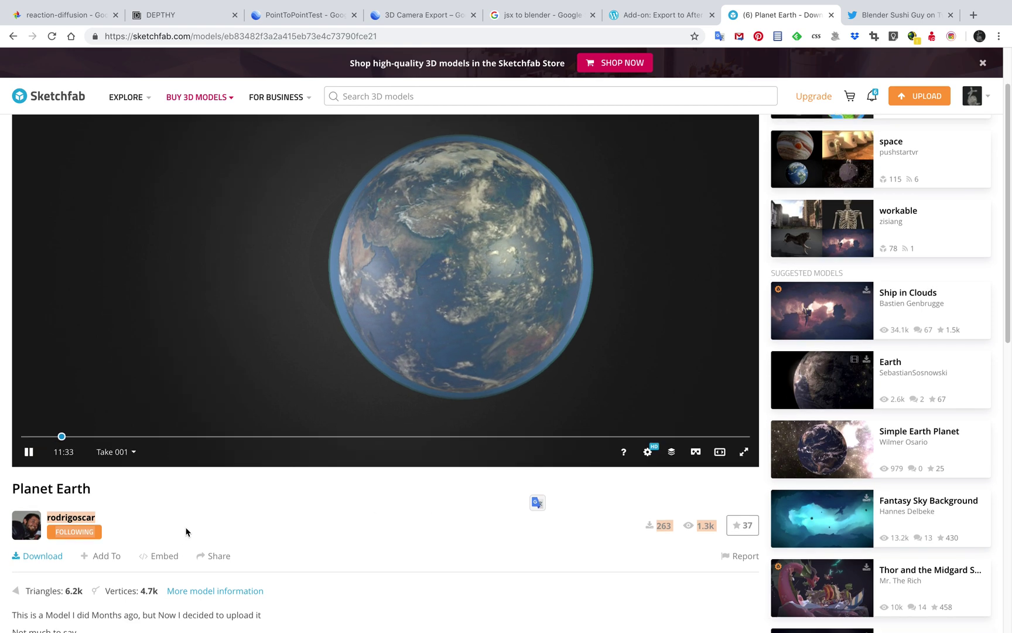
scroll(108, 521, down, 1)
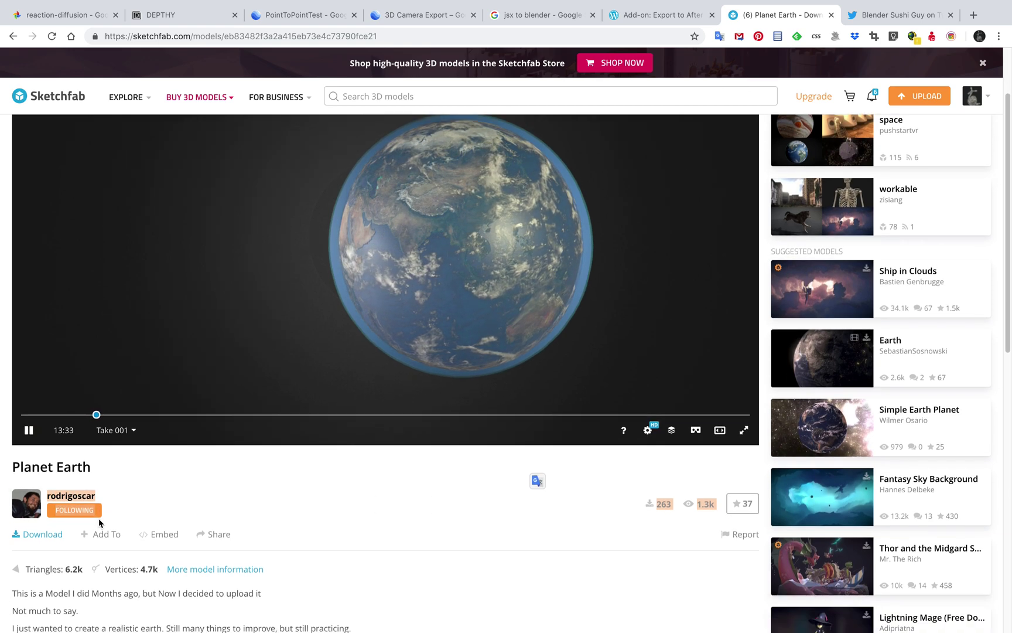
scroll(86, 510, down, 1)
drag(441, 298, 400, 304)
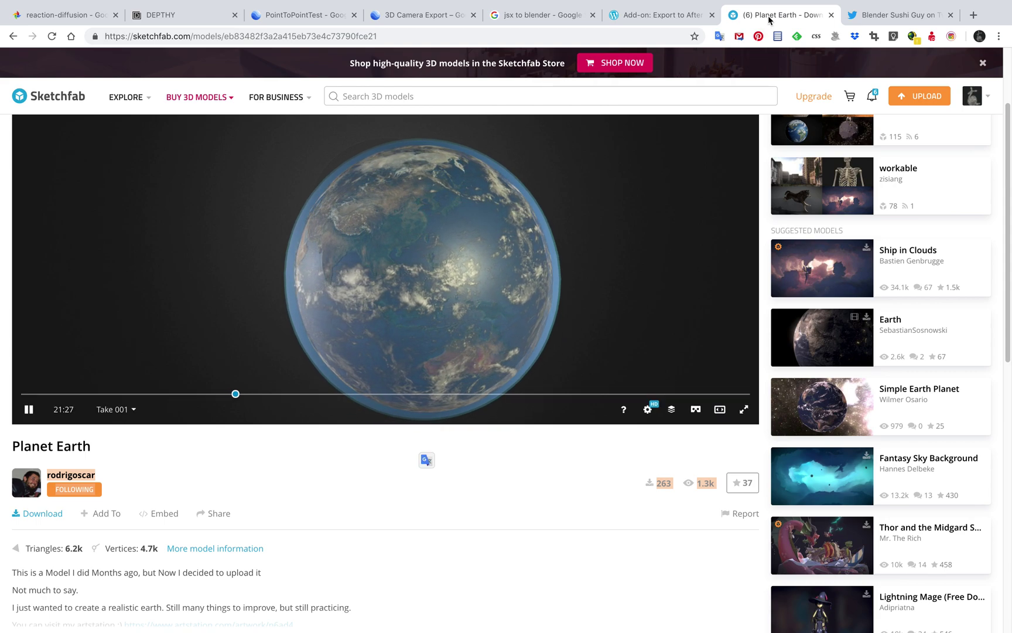
key(super+w)
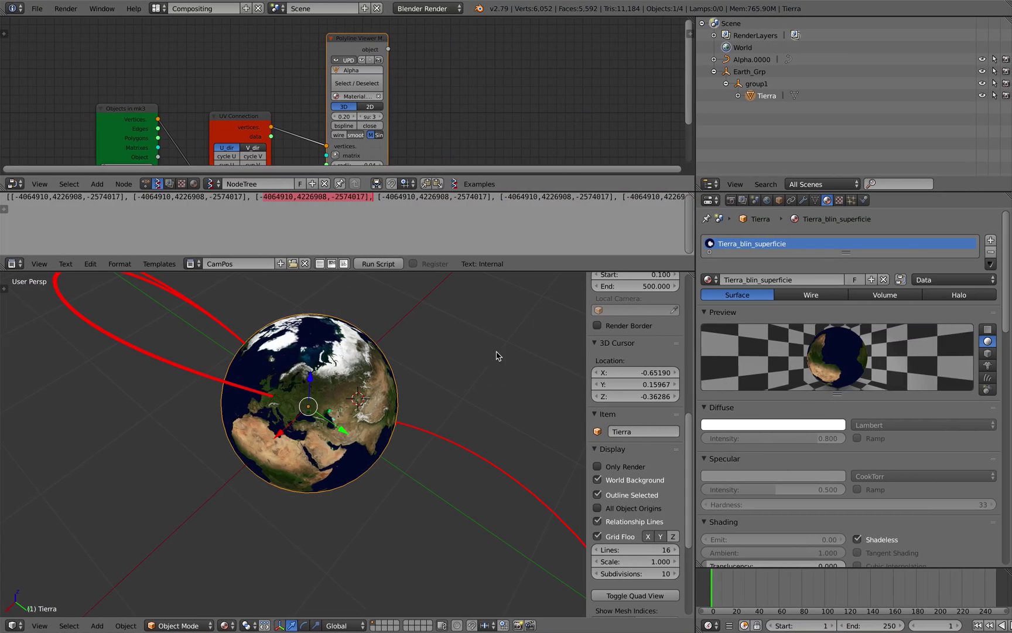
Switch back to Blender, deselect everything and examine the red flight path around the globe from several angles.
middle_drag(458, 359, 456, 389)
scroll(455, 391, down, 4)
shift+middle_drag(387, 400, 362, 338)
middle_drag(384, 440, 361, 422)
key(a)
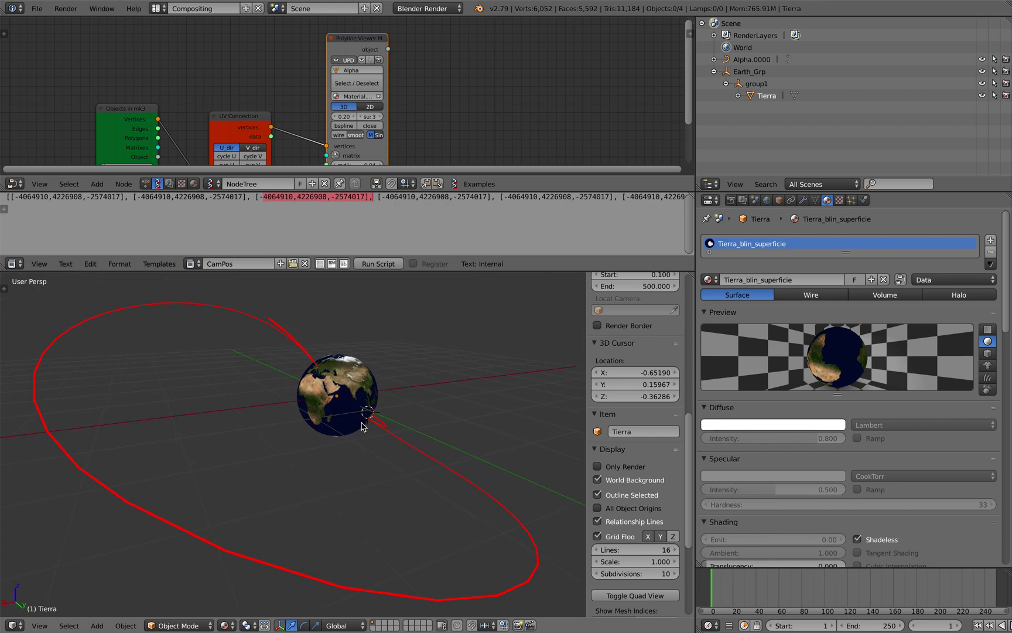
middle_drag(407, 593, 188, 475)
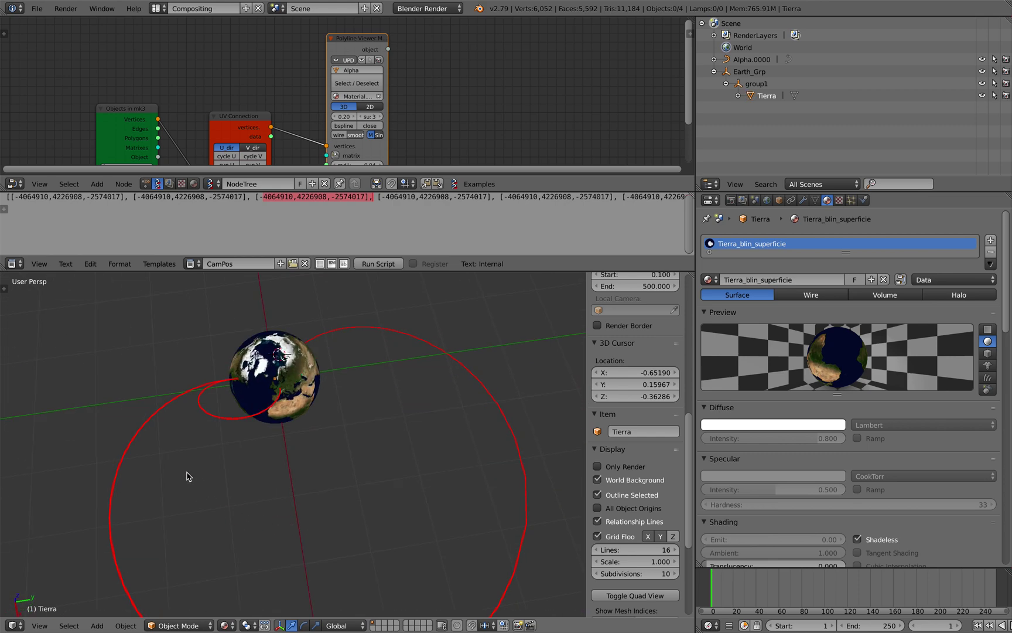
middle_drag(423, 130, 454, 80)
middle_drag(424, 439, 380, 396)
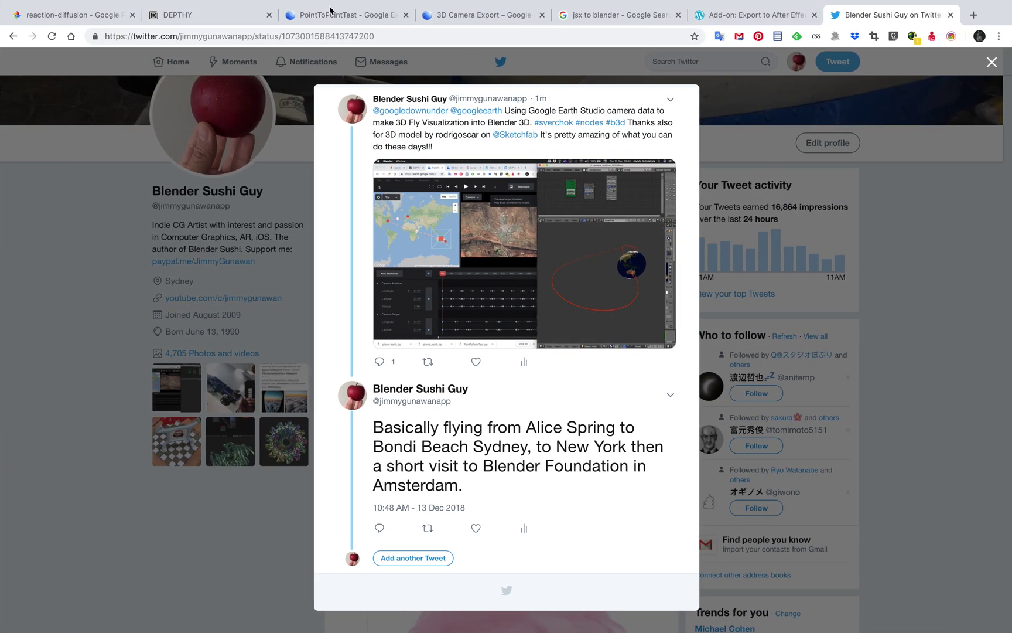
Switch to the PointToPointTest project in Google Earth Studio and scrub the animation through its stops to frame 630.
click(333, 16)
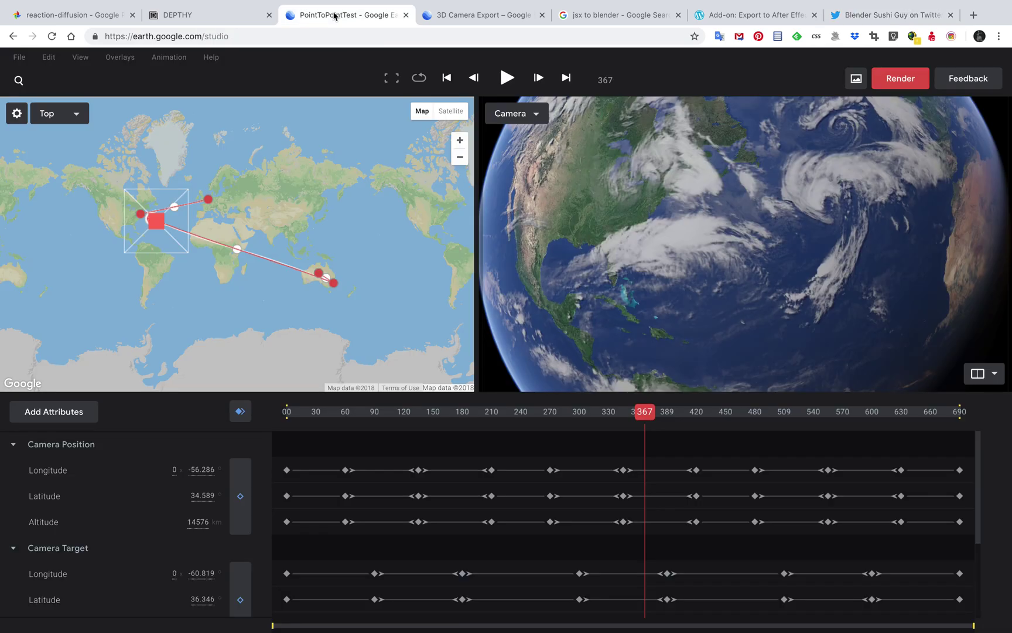
drag(305, 417, 492, 414)
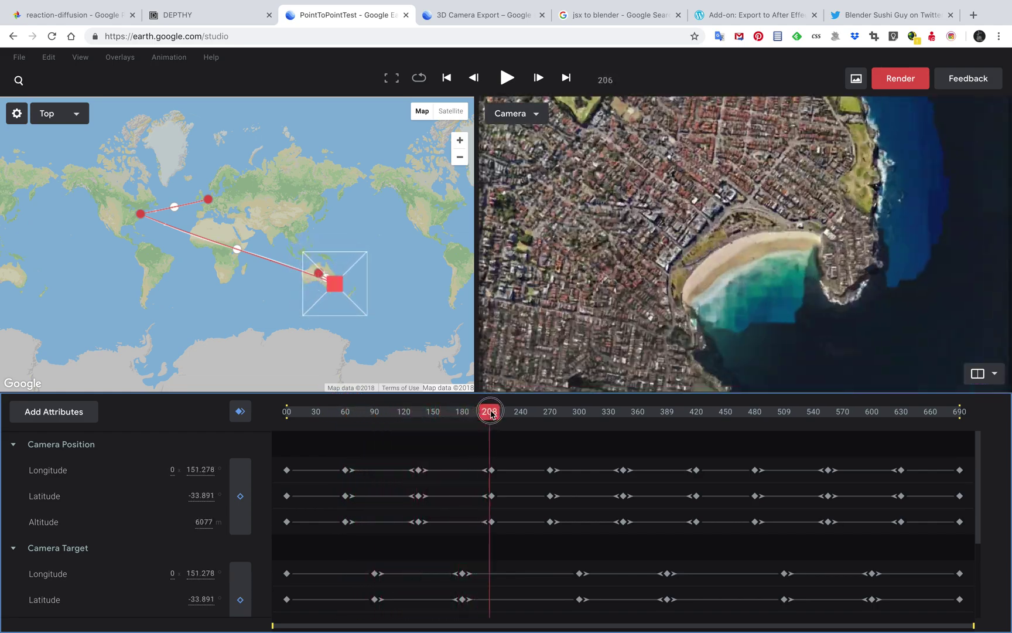
drag(579, 405, 681, 400)
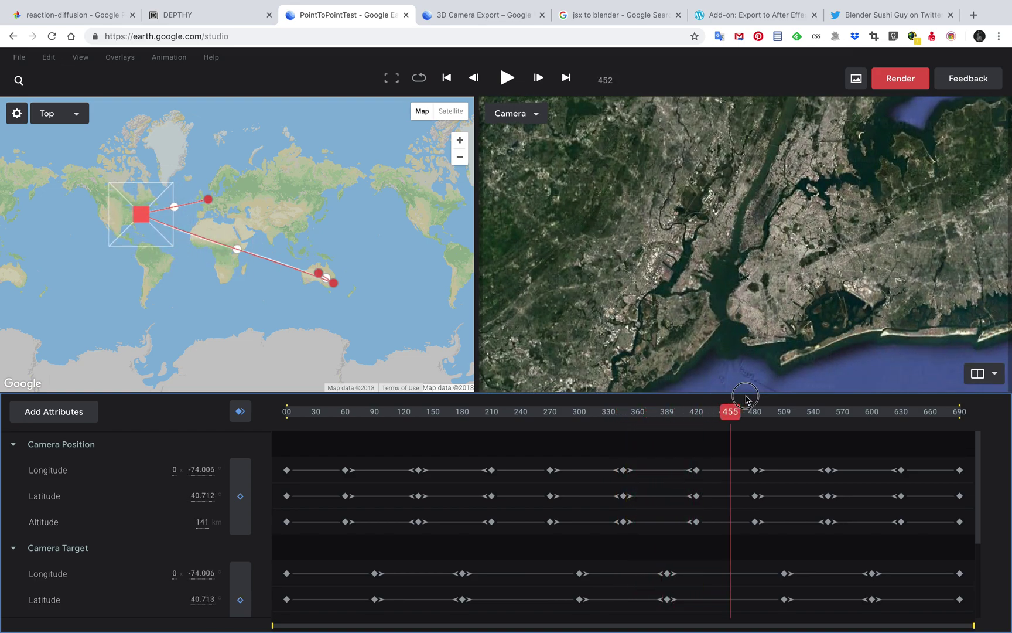
drag(746, 398, 933, 393)
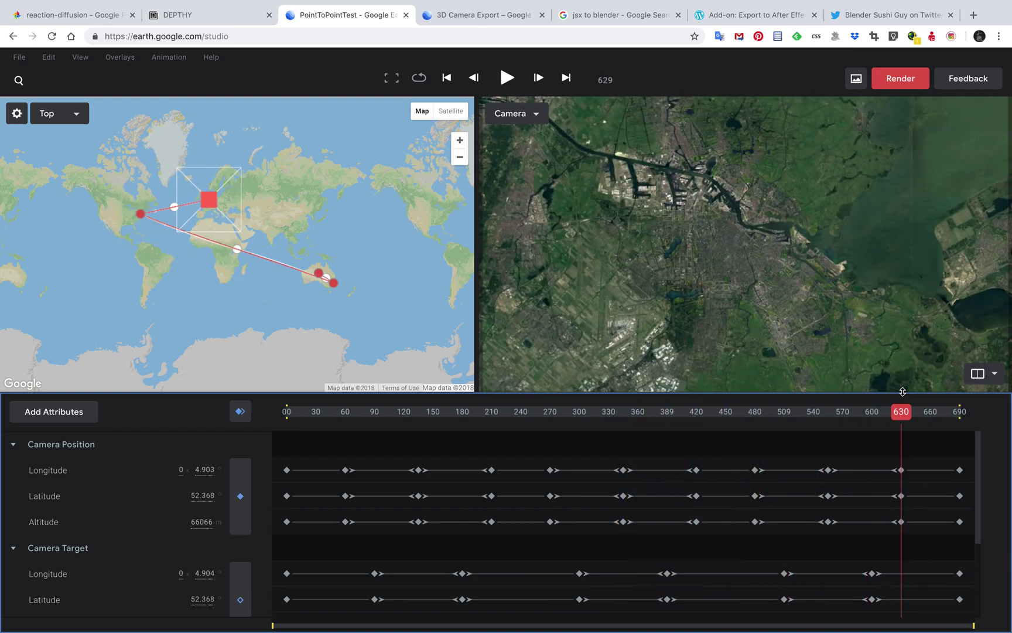
drag(208, 227, 258, 224)
key(ctrl+Right)
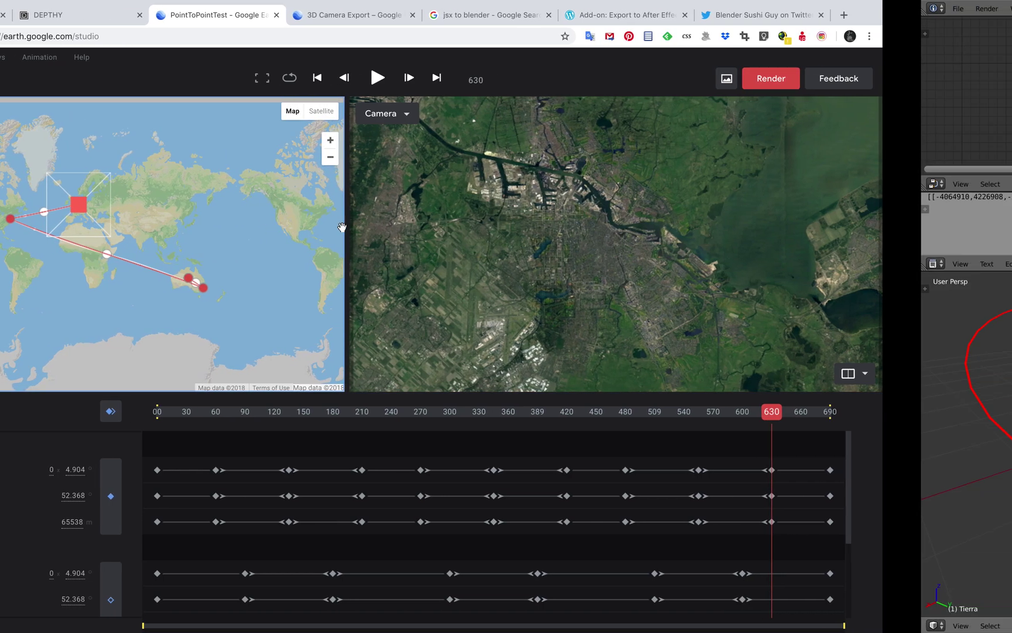
key(ctrl+Left)
key(ctrl+Left)
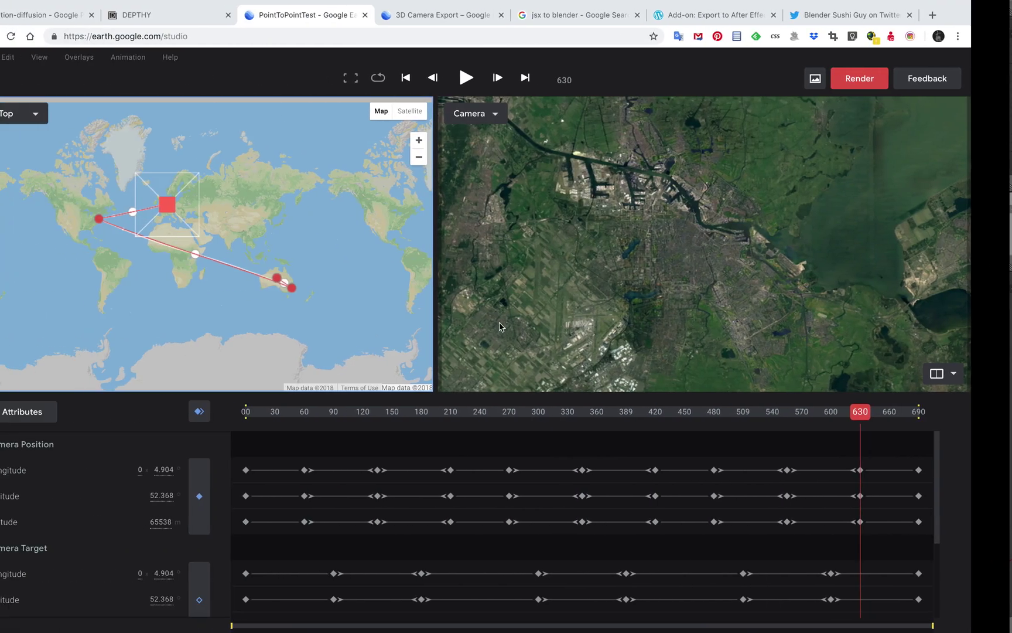
key(ctrl+Right)
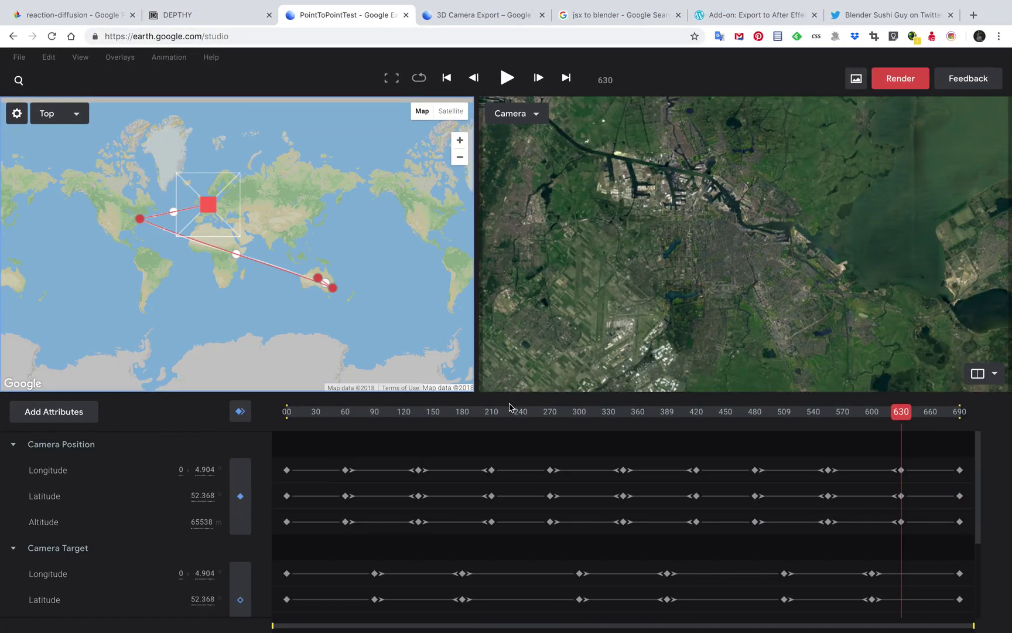
Scrub back to frame 110, play the animation on from there, and place the playhead at frame 448.
click(485, 412)
drag(516, 412, 399, 412)
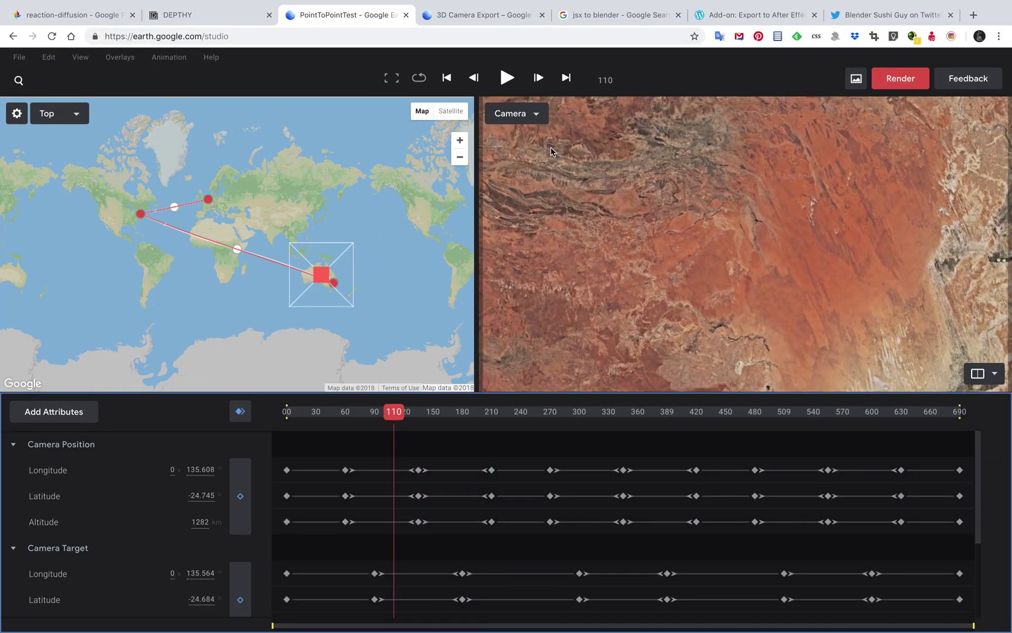
click(516, 83)
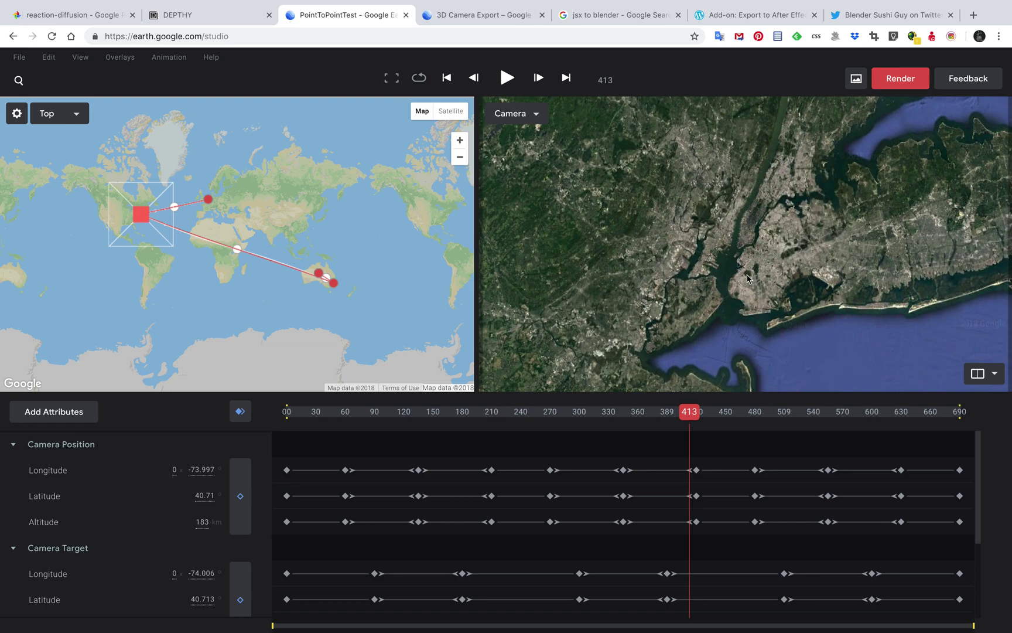
drag(699, 410, 756, 404)
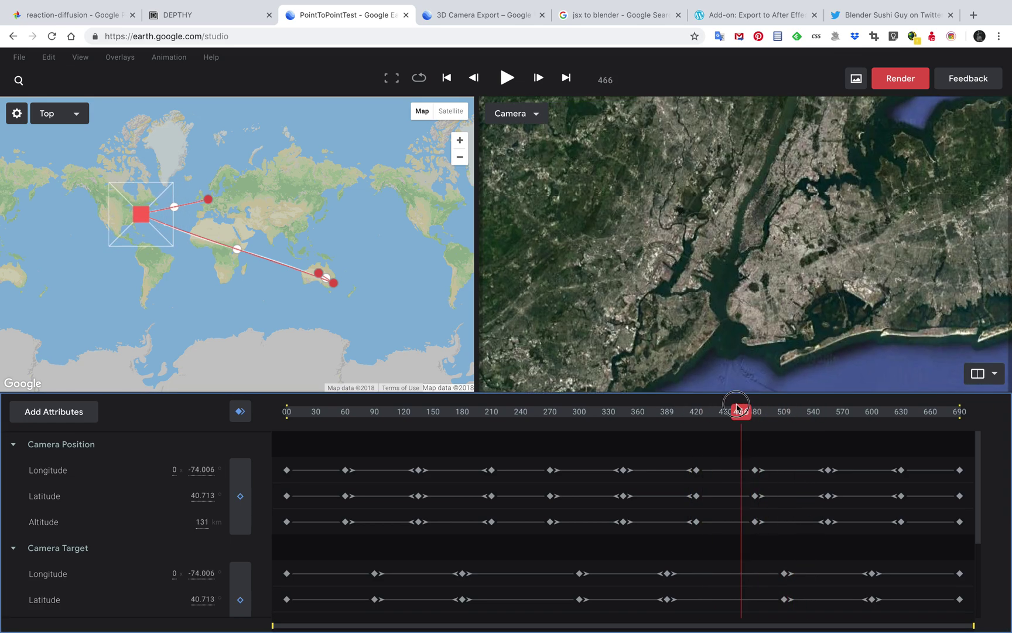
drag(741, 410, 712, 396)
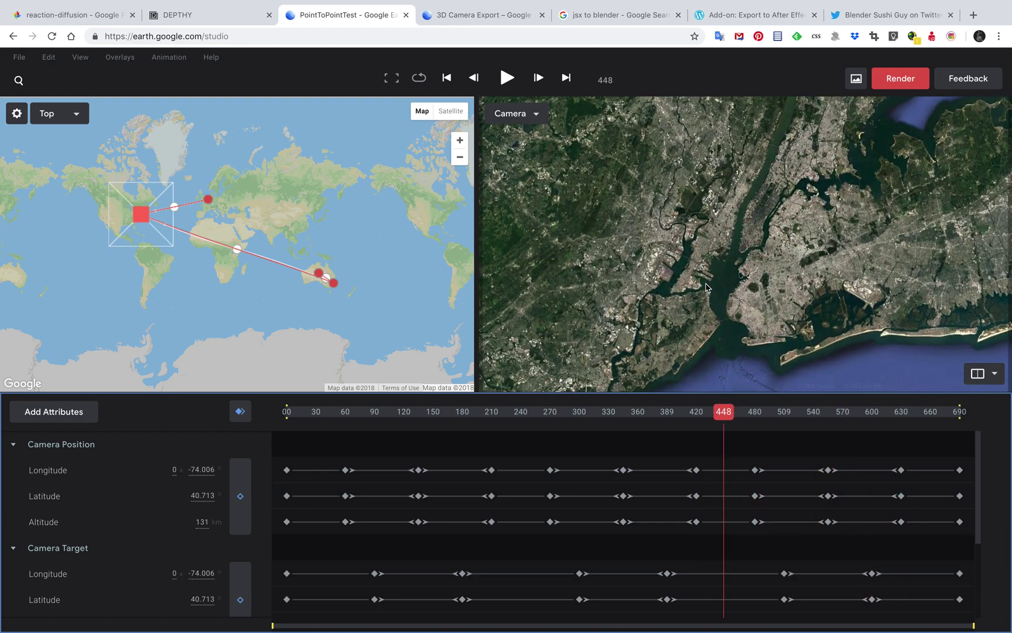
Lower the camera over the park beside Garfield Ave at frame 448, to about 1771 m altitude.
drag(701, 232, 699, 241)
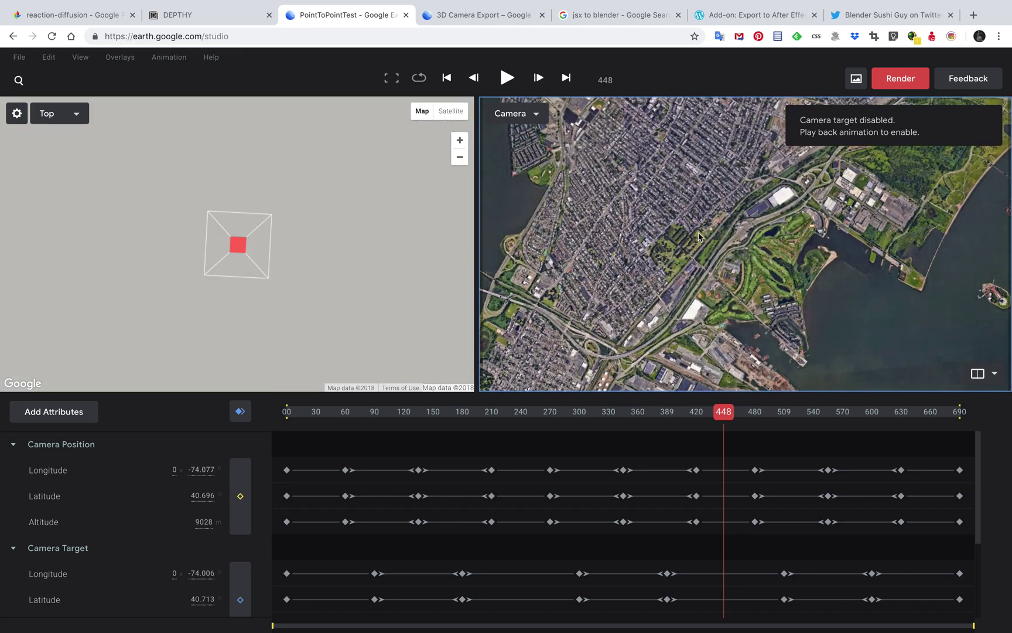
drag(698, 213, 701, 236)
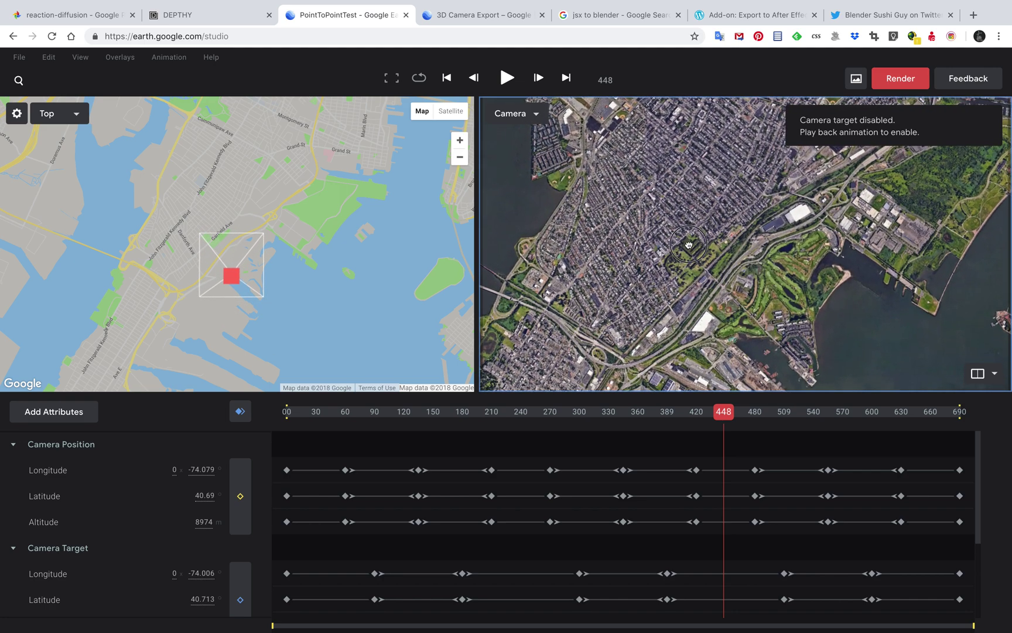
scroll(689, 244, up, 5)
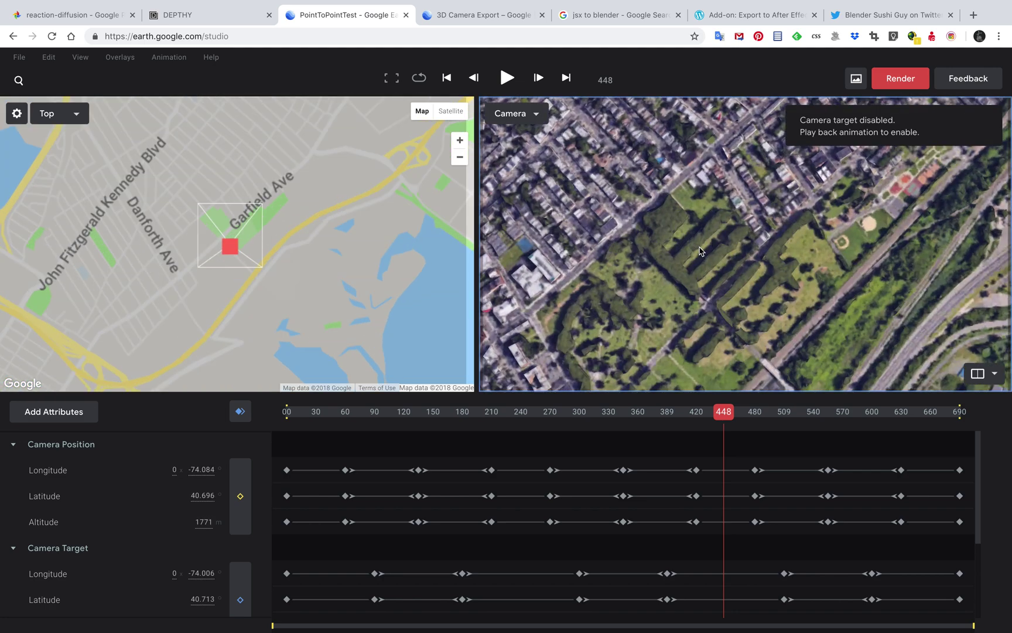
Start a new Point-to-Point quick start project with Alice Springs NT, Australia as the first point.
shift+drag(713, 257, 755, 271)
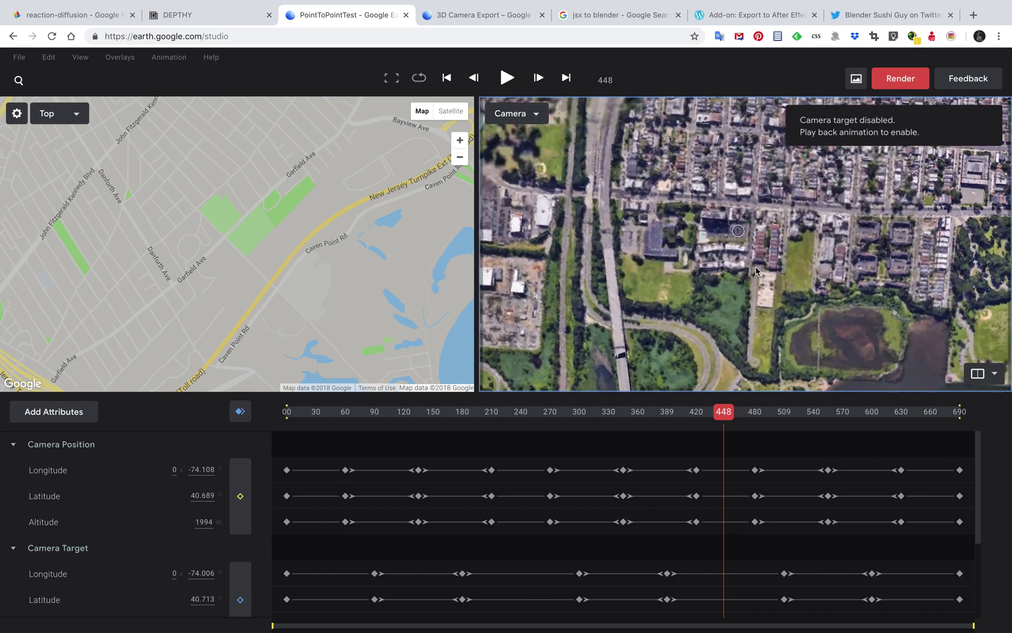
click(19, 57)
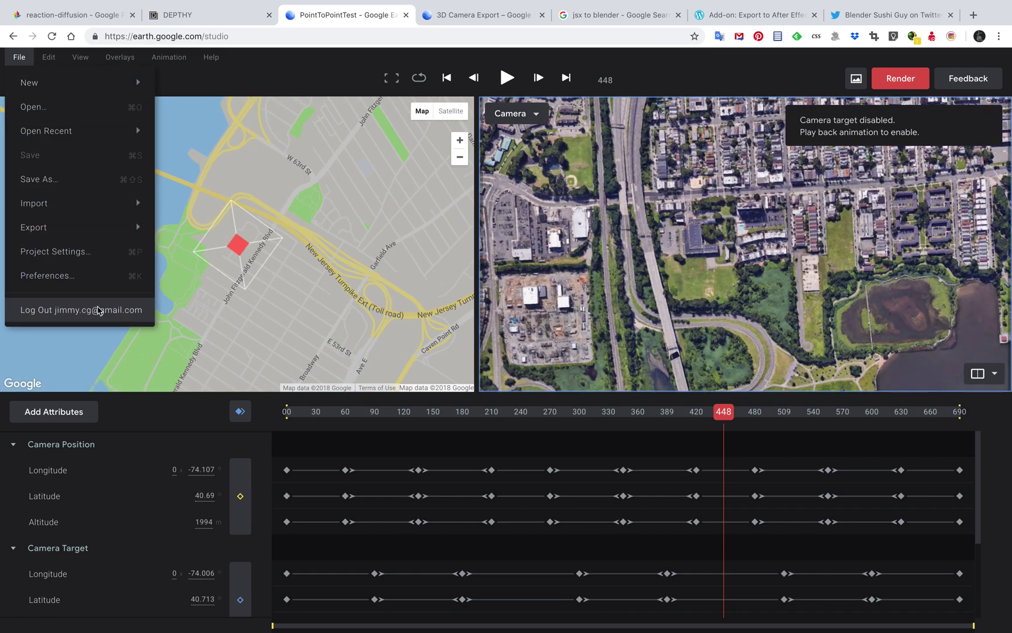
mouse_move(48, 92)
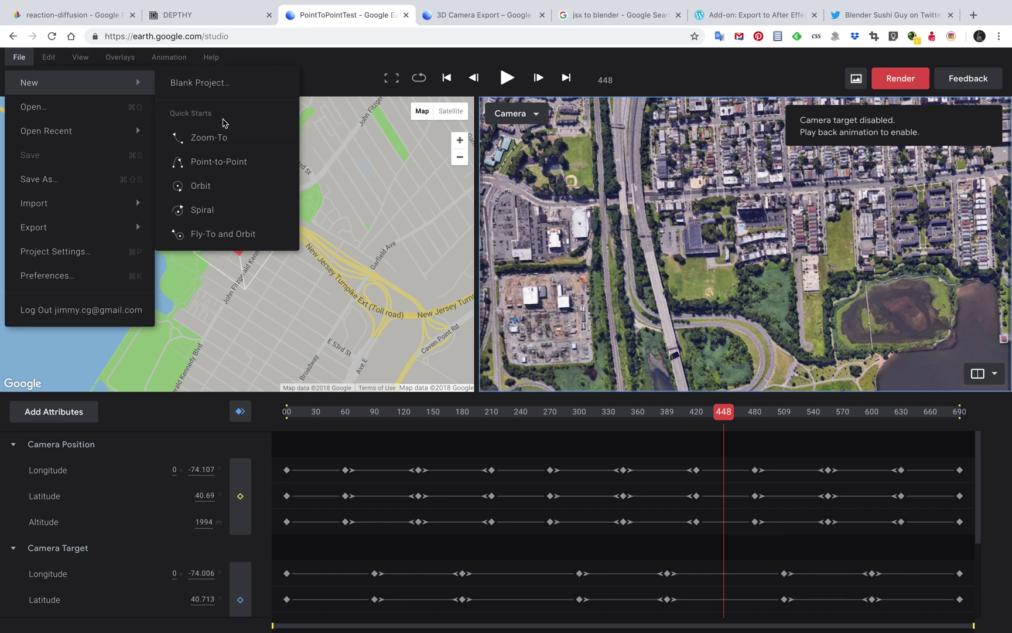
click(224, 168)
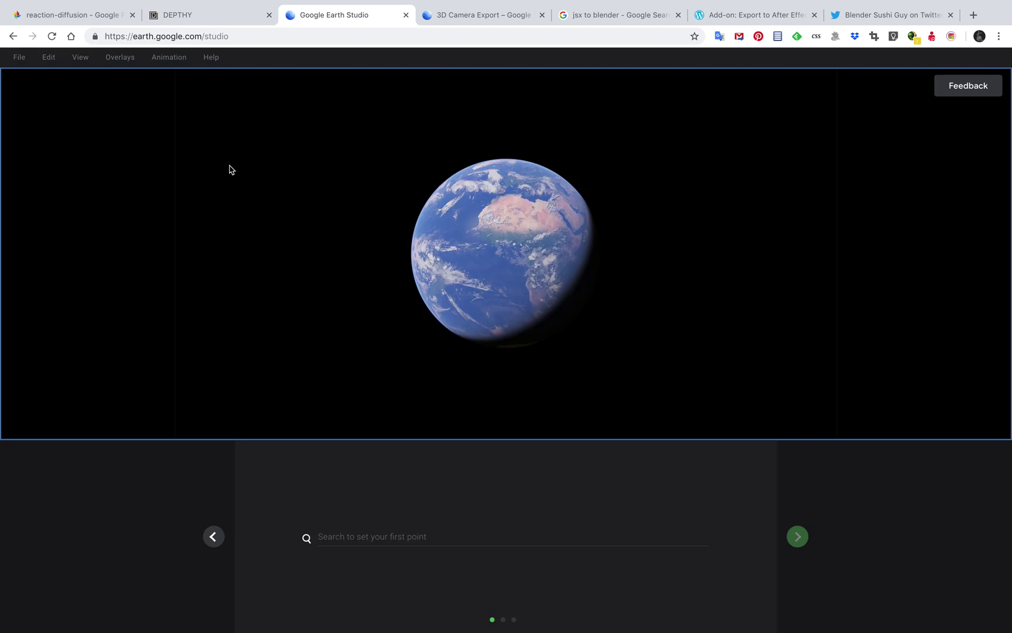
click(363, 538)
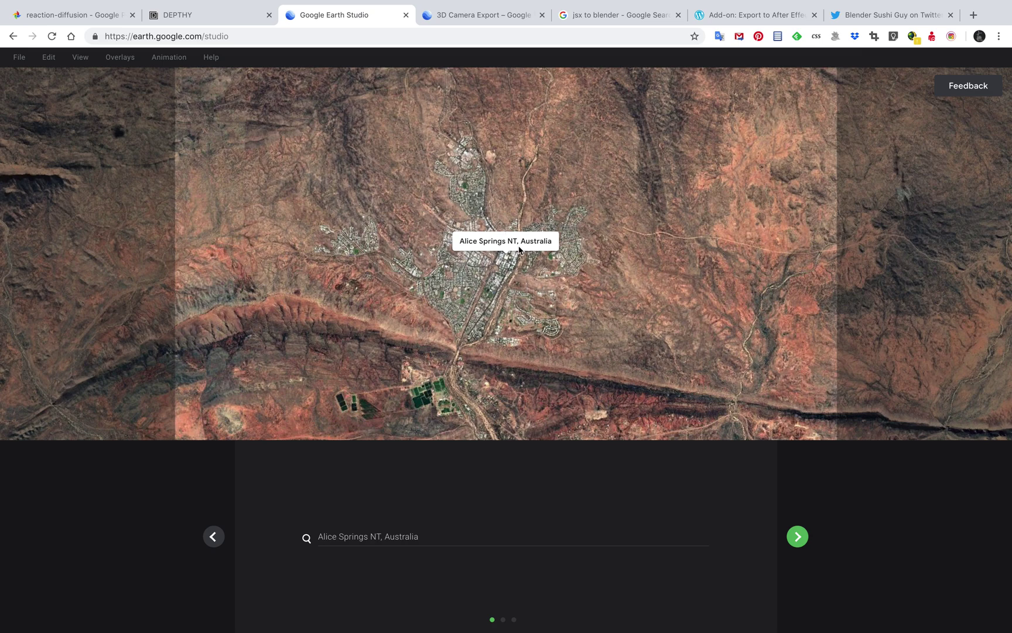
click(794, 538)
Set Bondi Beach NSW, Australia as the second point of the flight.
click(497, 537)
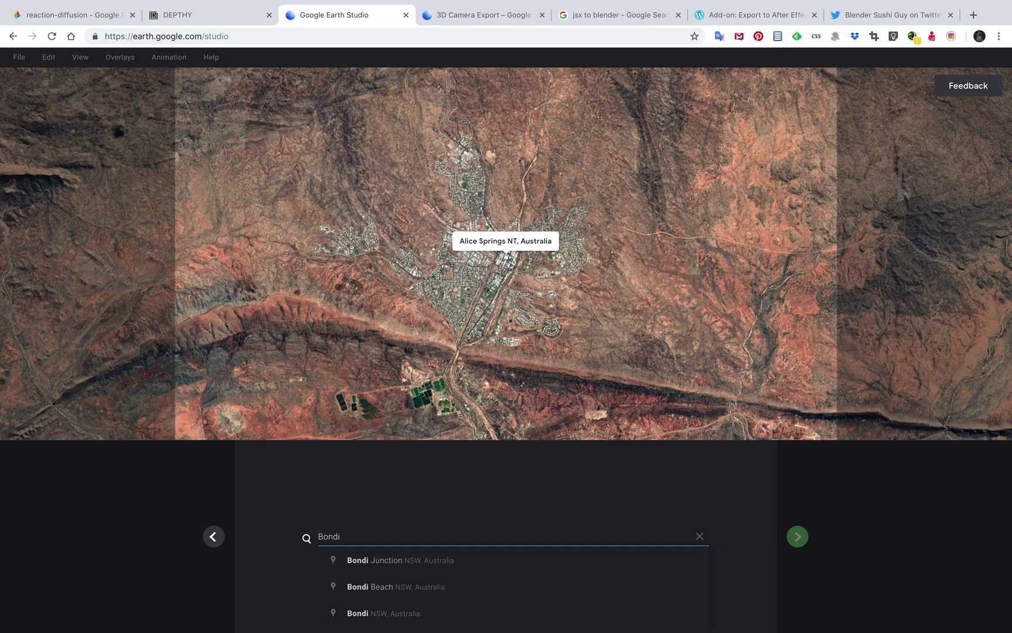
text(Bondi)
key(Down)
key(Down)
key(Return)
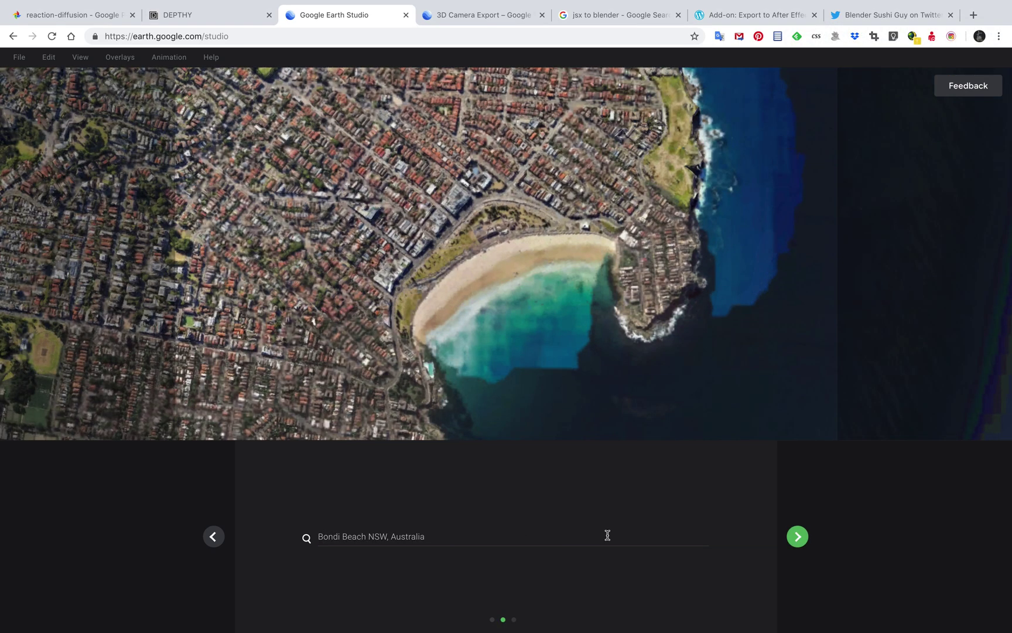
click(797, 536)
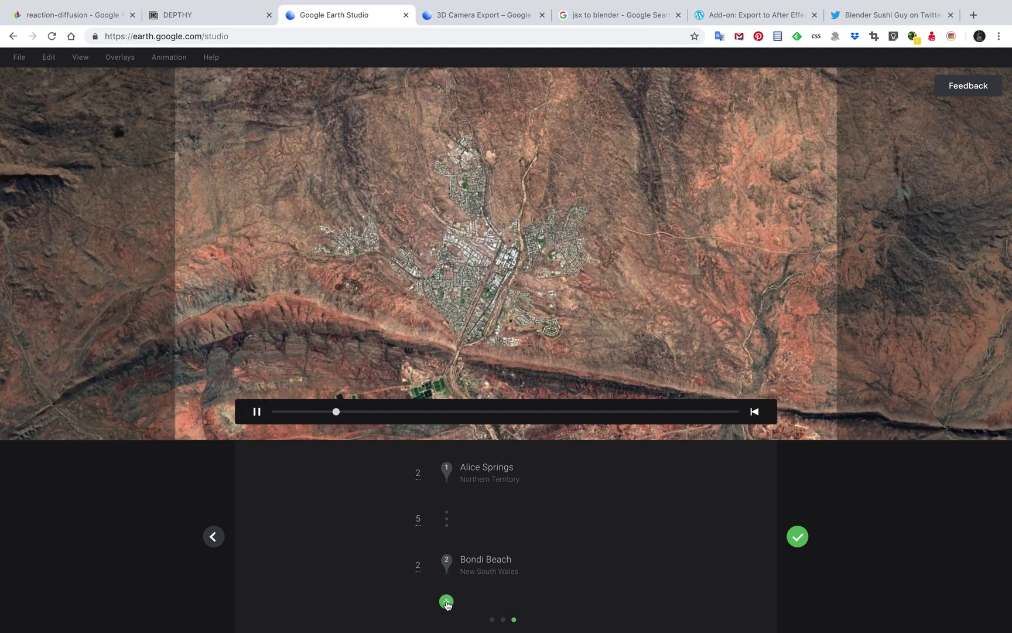
Add New York, NY, USA as the third point of the flight.
click(446, 601)
click(396, 536)
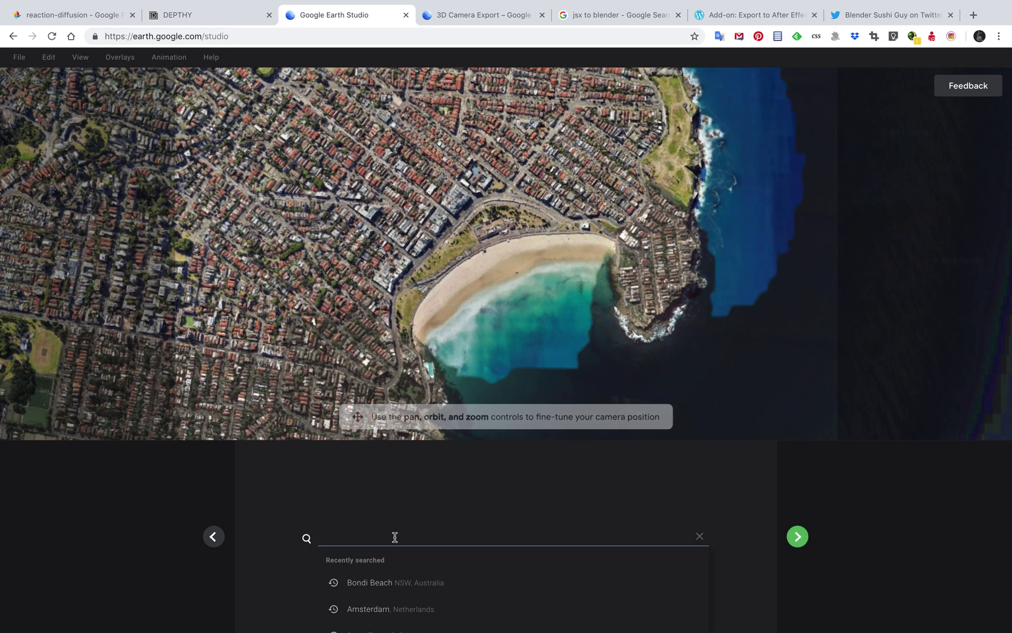
text(New York)
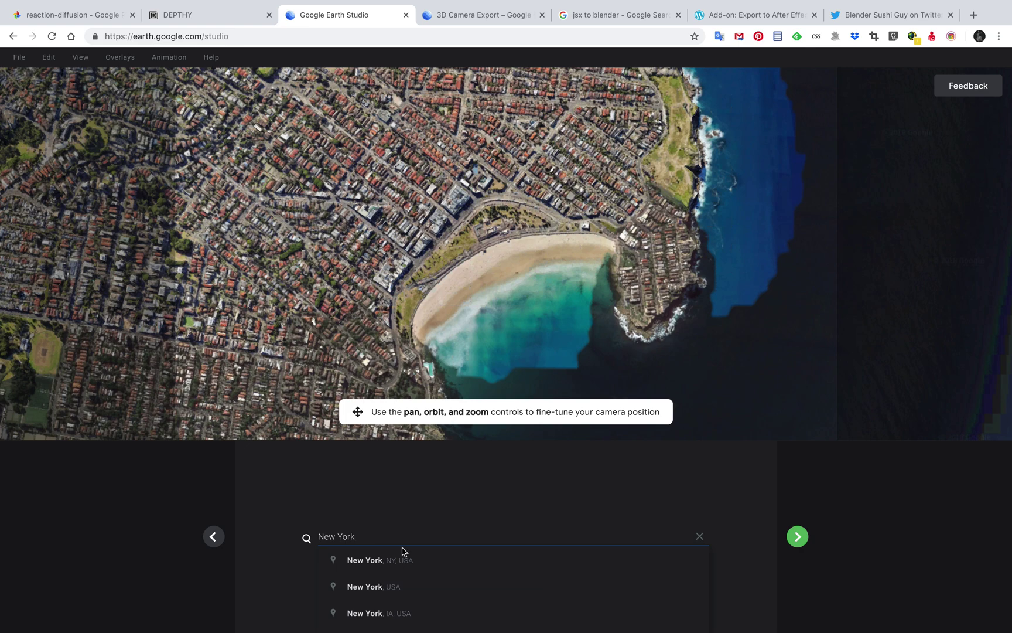
click(400, 559)
click(797, 536)
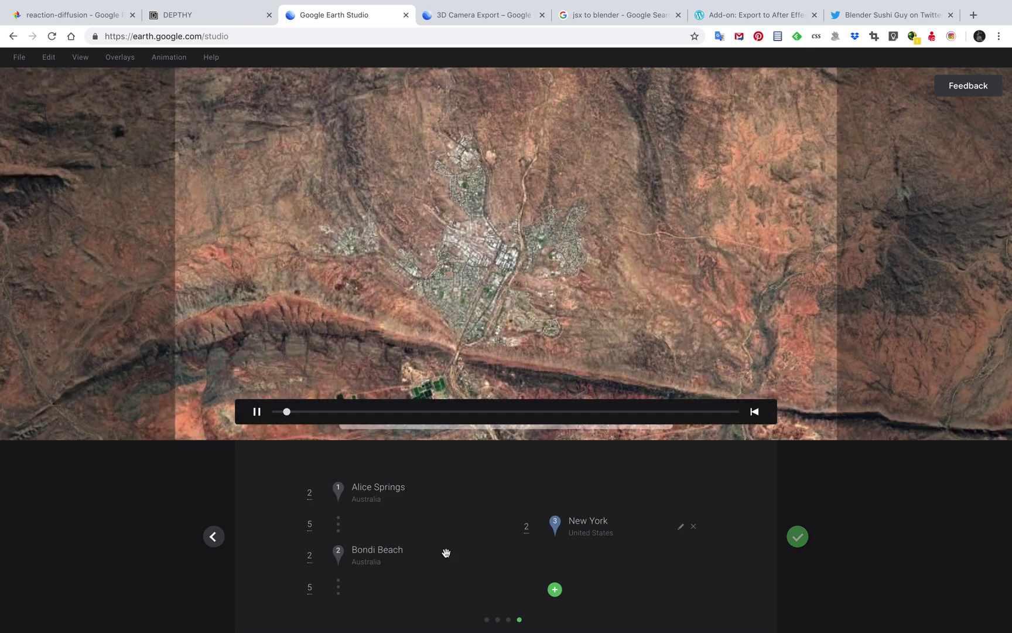
Add Amsterdam, Netherlands as the fourth point and finish creating the project.
click(554, 589)
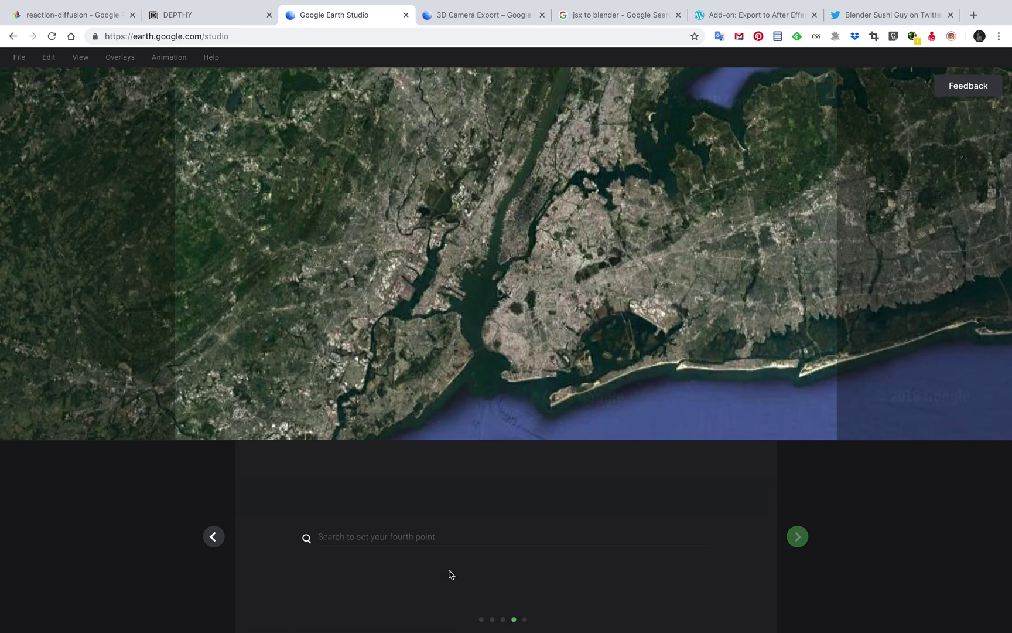
click(410, 539)
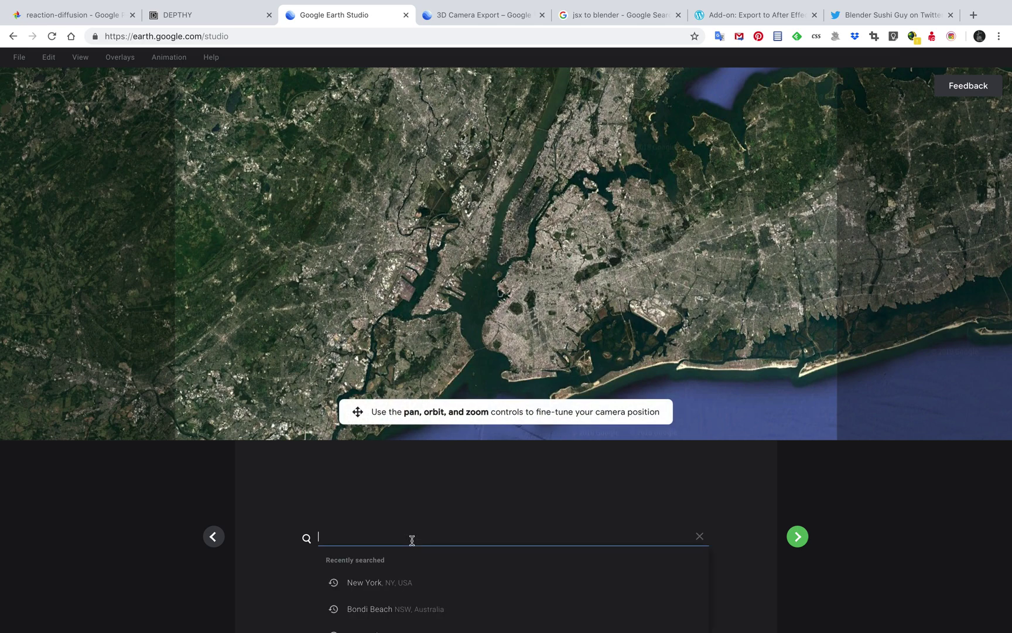
text(Amsterdam)
click(430, 559)
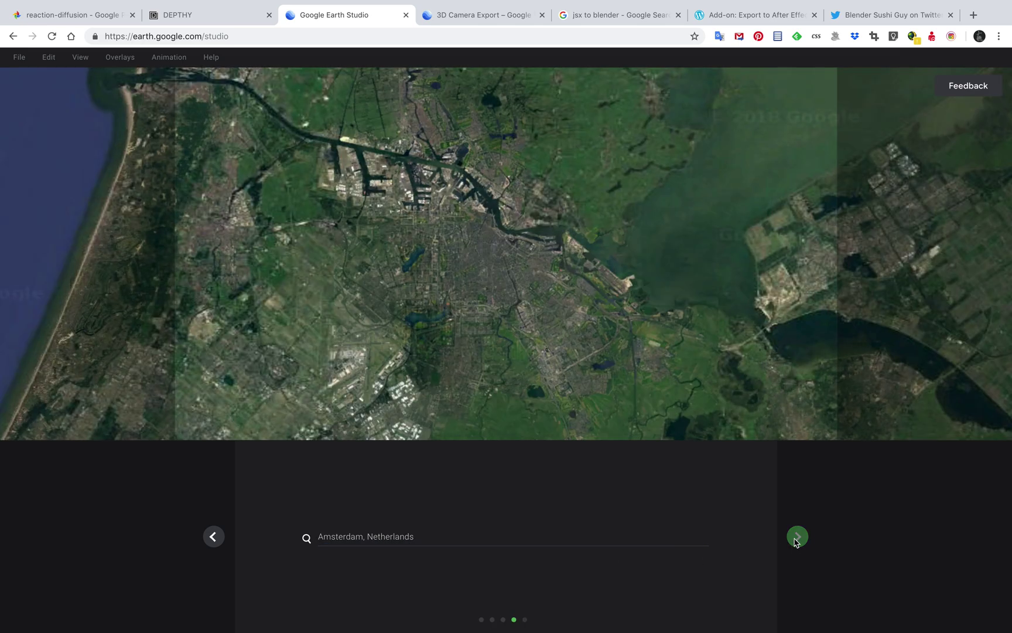
click(797, 536)
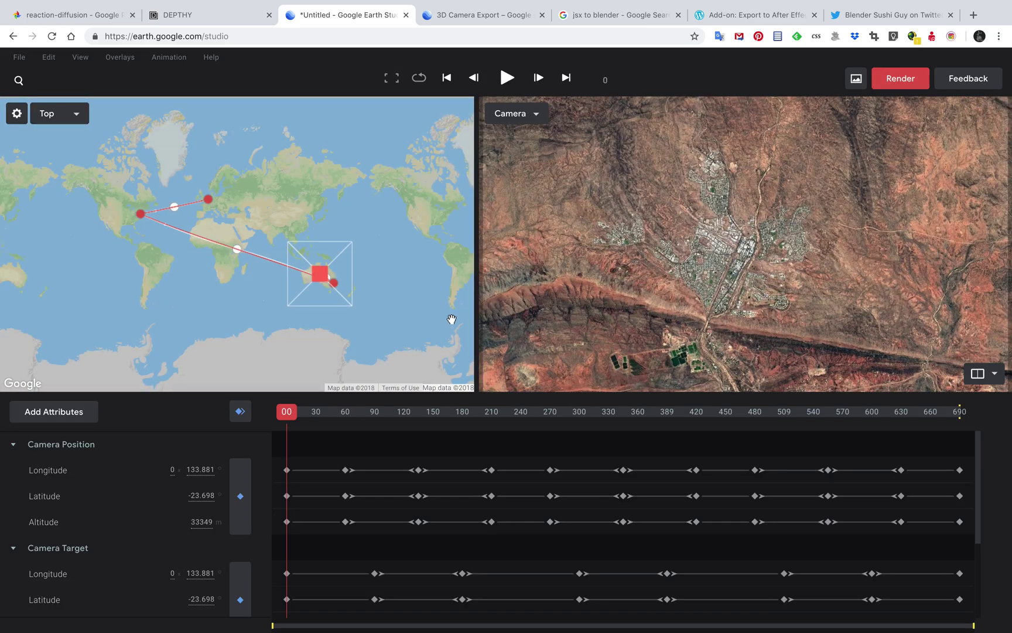
Scrub the new flight to frame 427 and compare its route with the red path in Blender.
drag(209, 225, 205, 233)
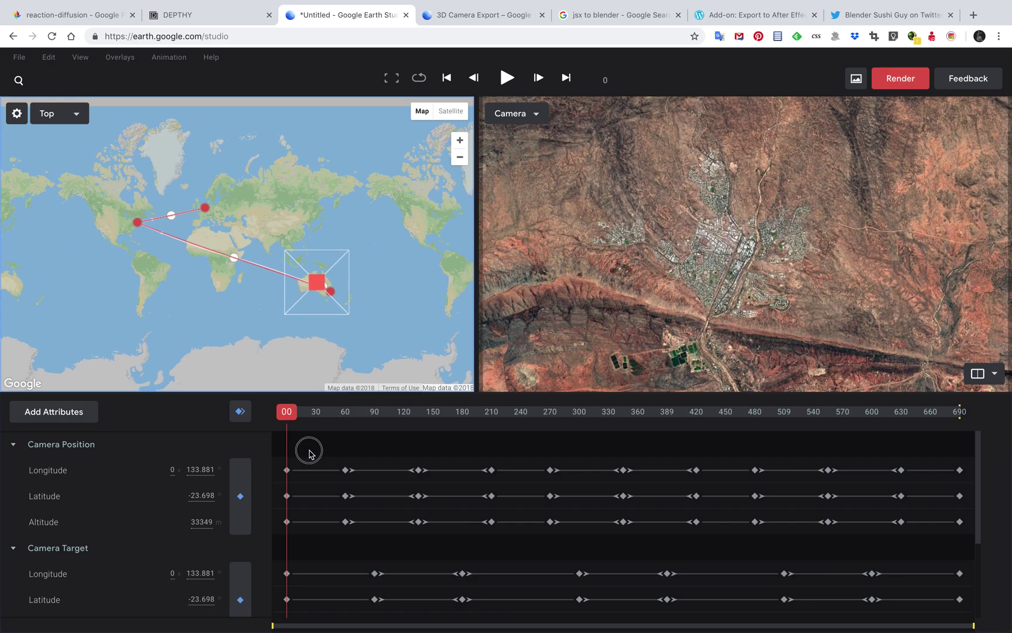
drag(316, 414, 805, 412)
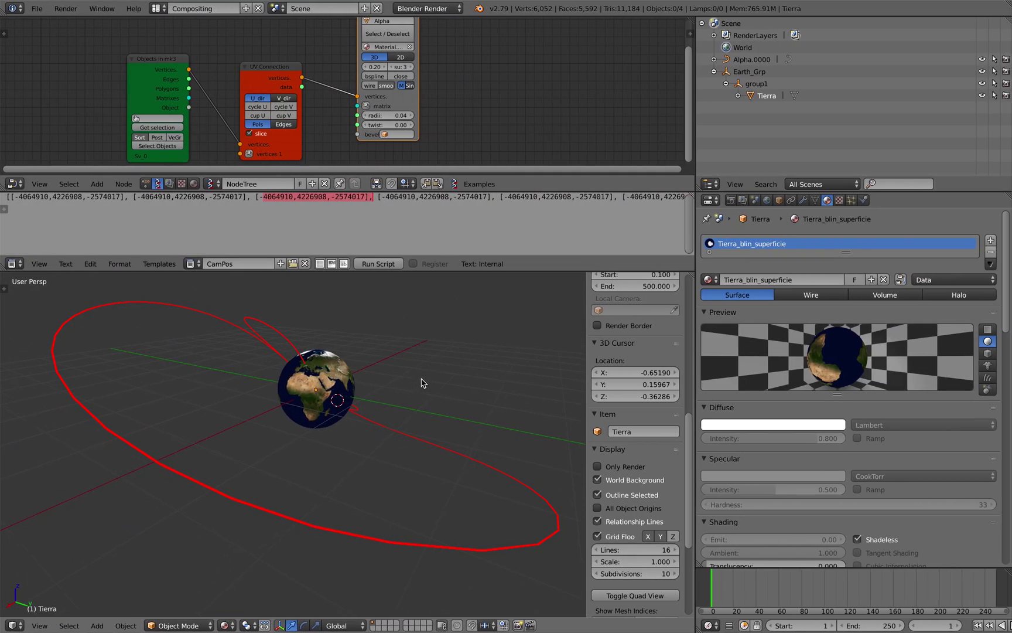
middle_drag(423, 382, 424, 387)
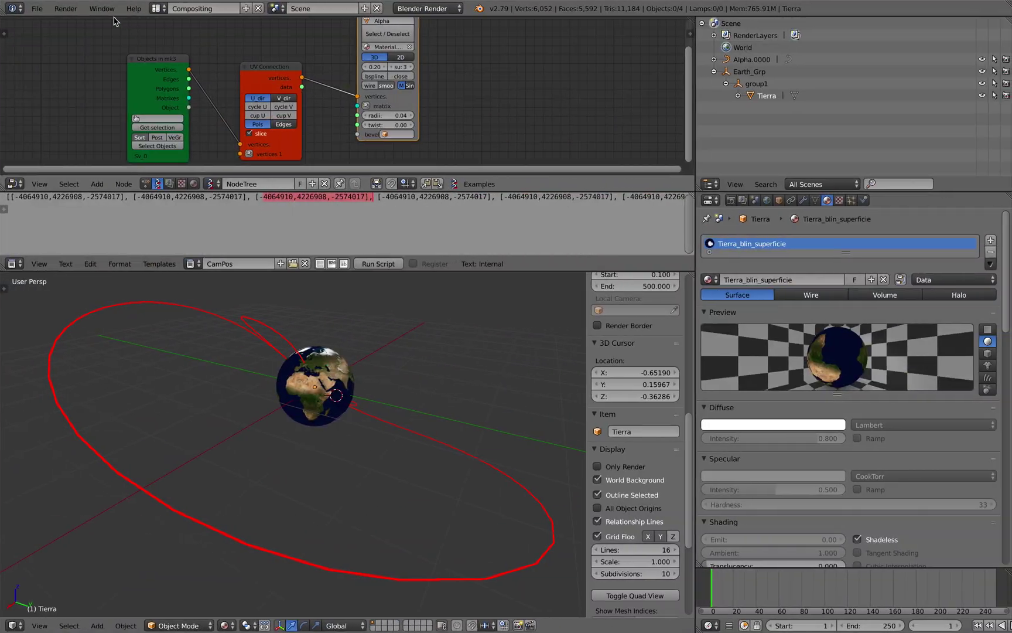
Start a new file in Blender and delete all the default scene objects.
click(37, 8)
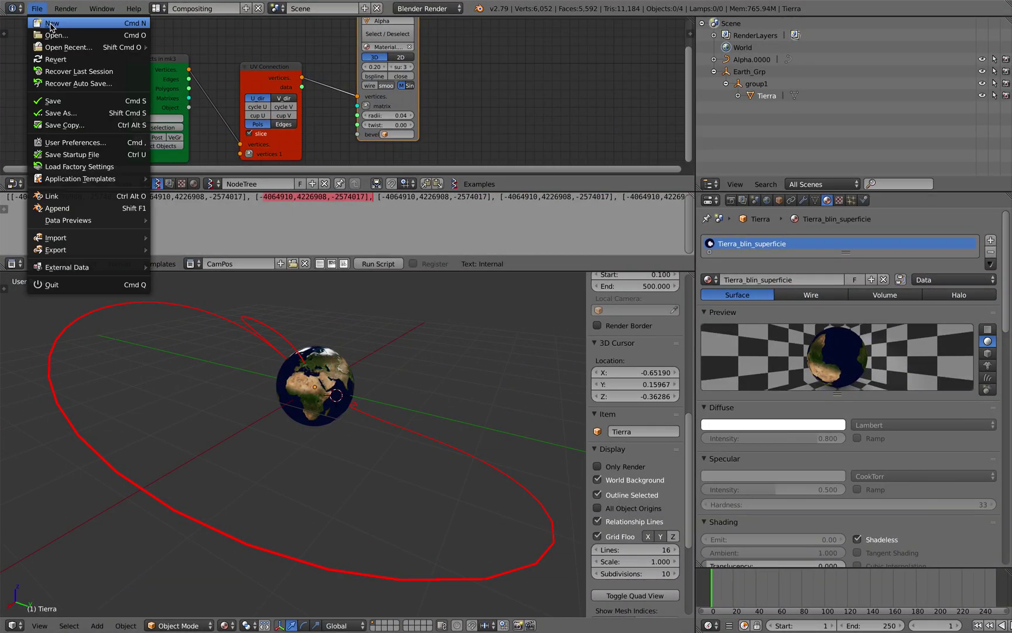
click(50, 21)
click(58, 29)
middle_drag(481, 207, 467, 205)
key(a)
key(a)
key(x)
click(443, 189)
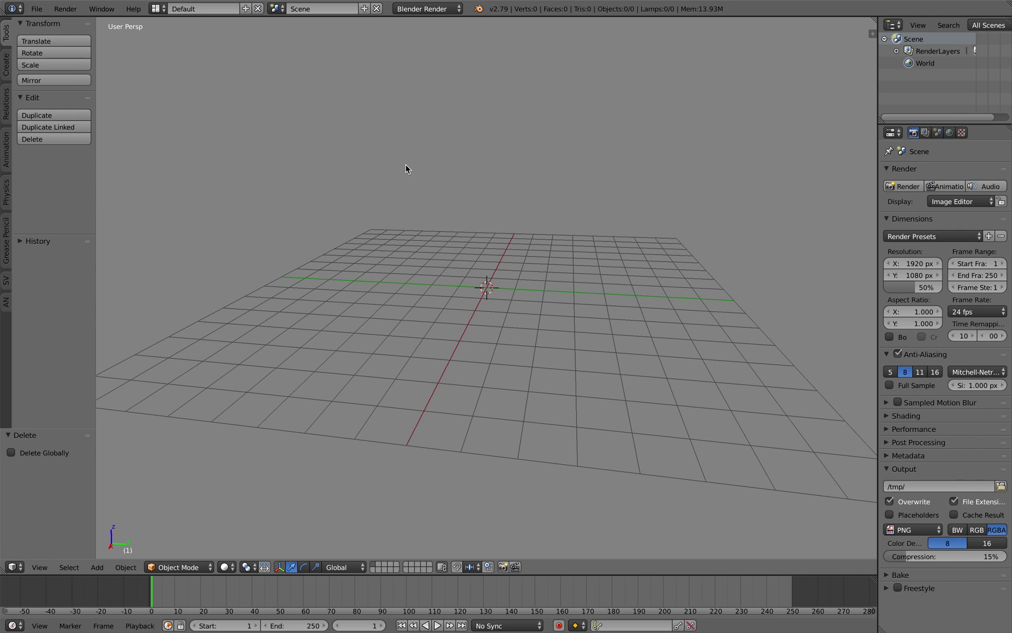
Bring up the splash screen to check the Blender version, and dismiss it.
click(137, 12)
click(171, 165)
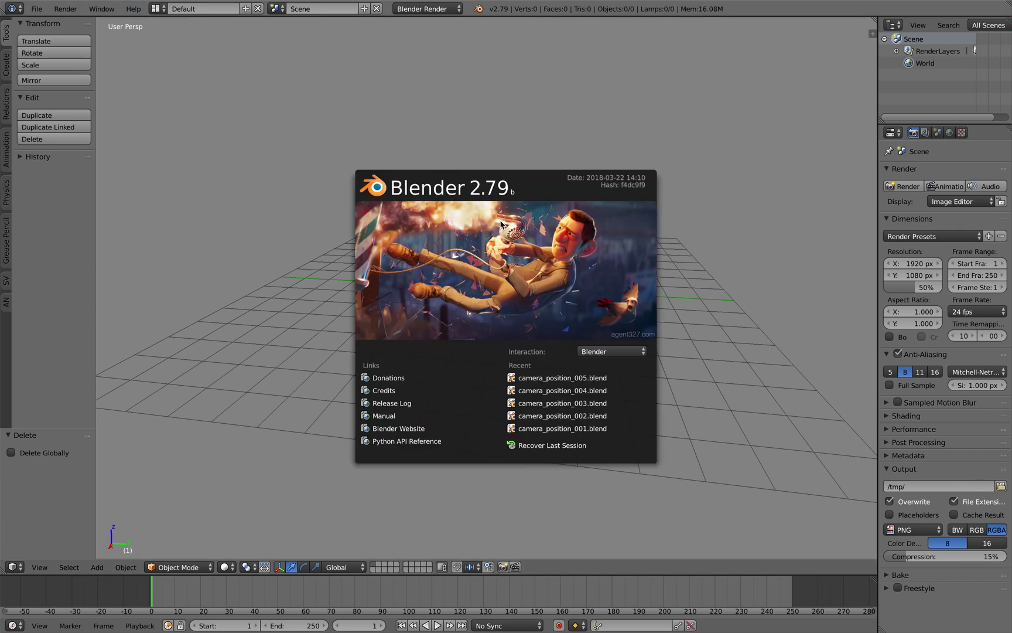
click(454, 147)
middle_drag(454, 148, 435, 154)
Switch to the Video Editing layout and replace the Graph Editor with a widened Properties editor.
click(158, 10)
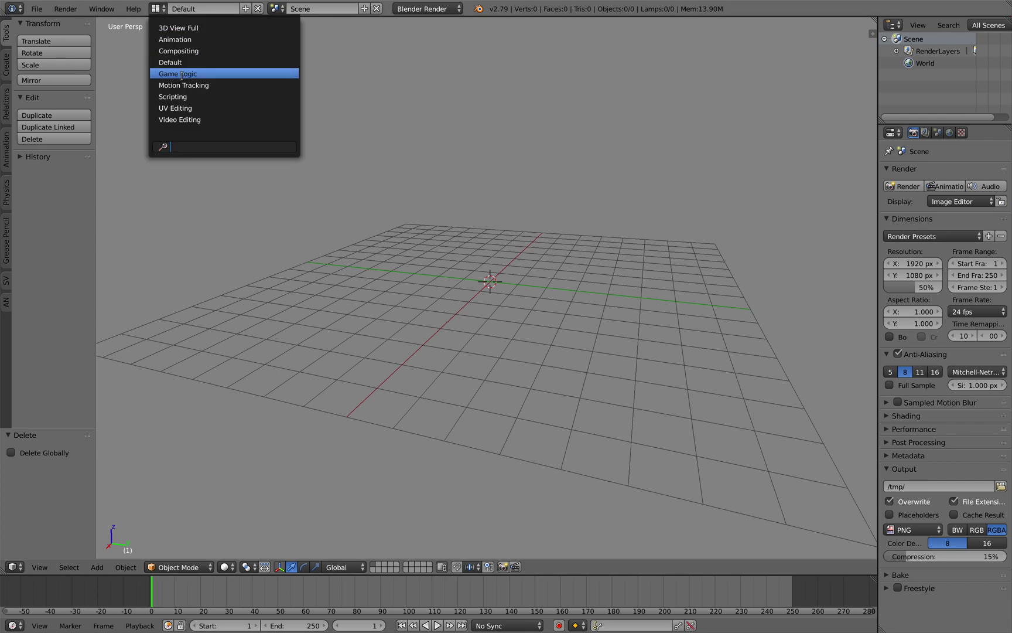
click(186, 119)
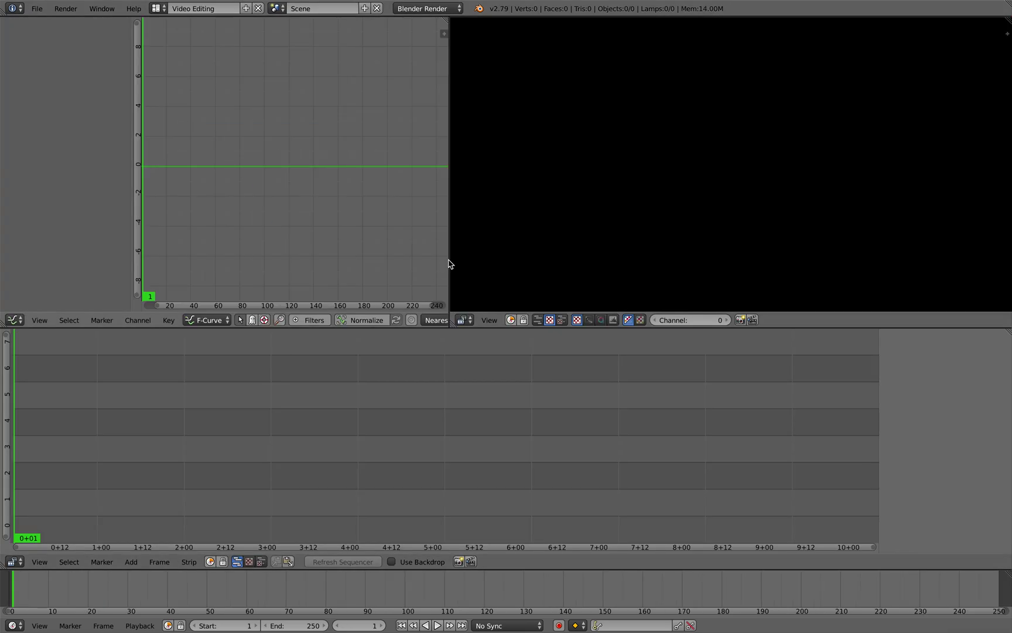
drag(449, 263, 596, 264)
click(16, 320)
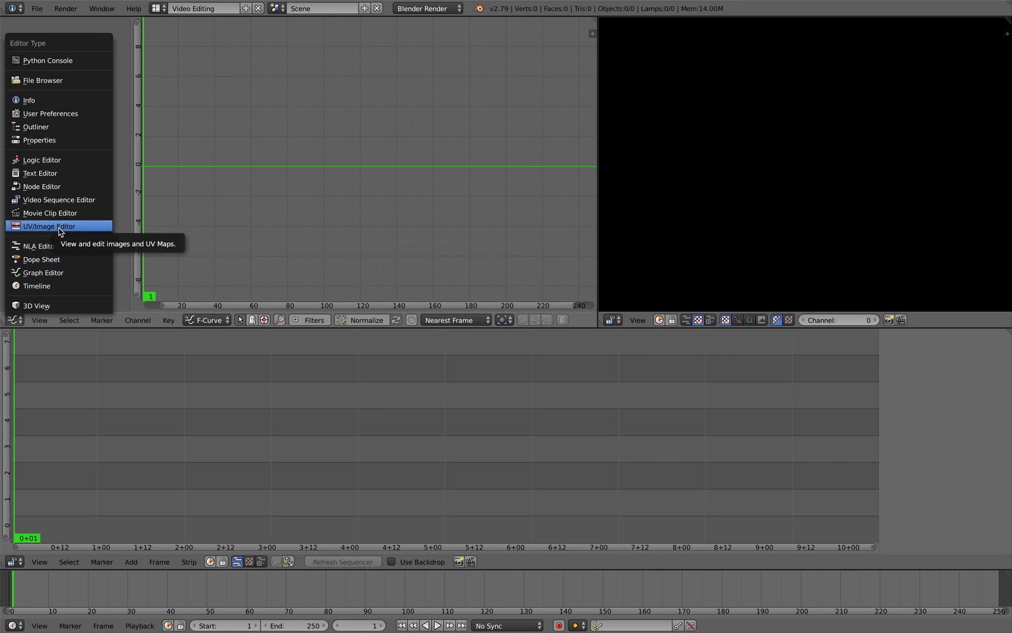
click(58, 139)
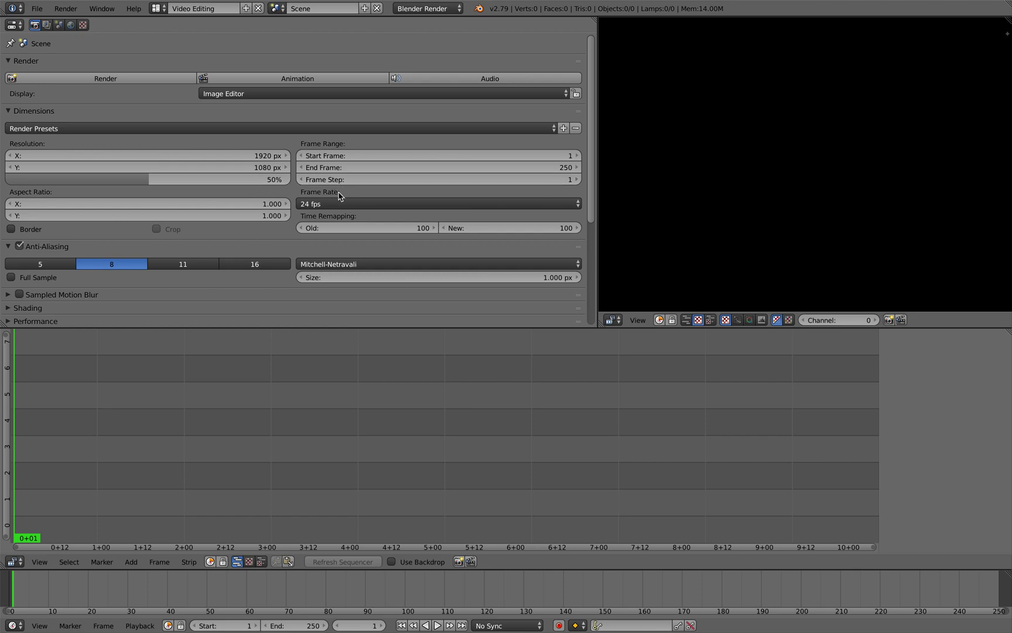
Set the render resolution scale to 100% and compare it with the render settings in Google Earth Studio.
drag(246, 179, 291, 179)
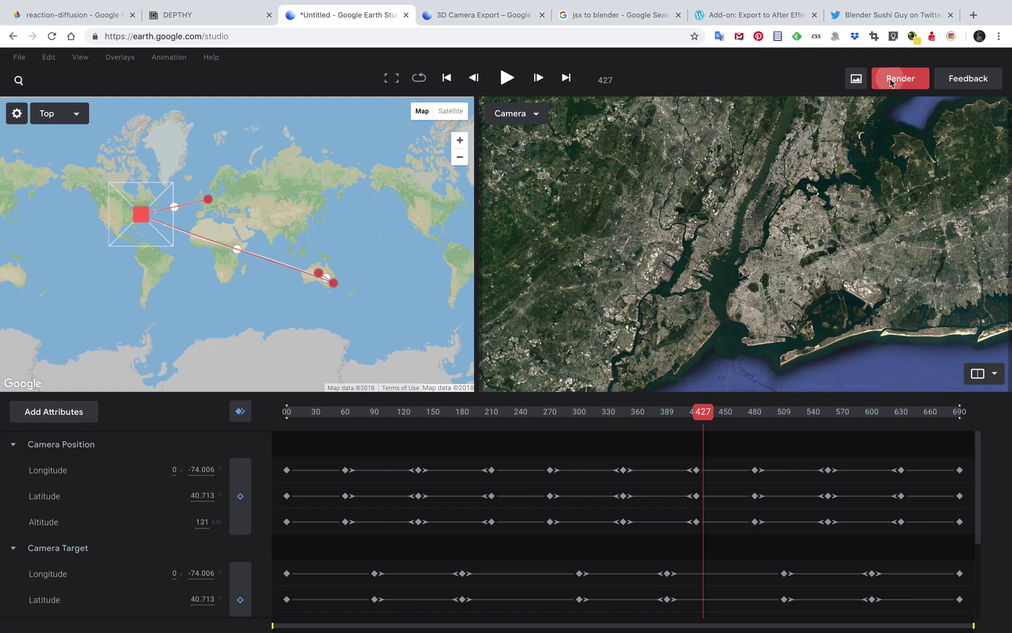
click(902, 78)
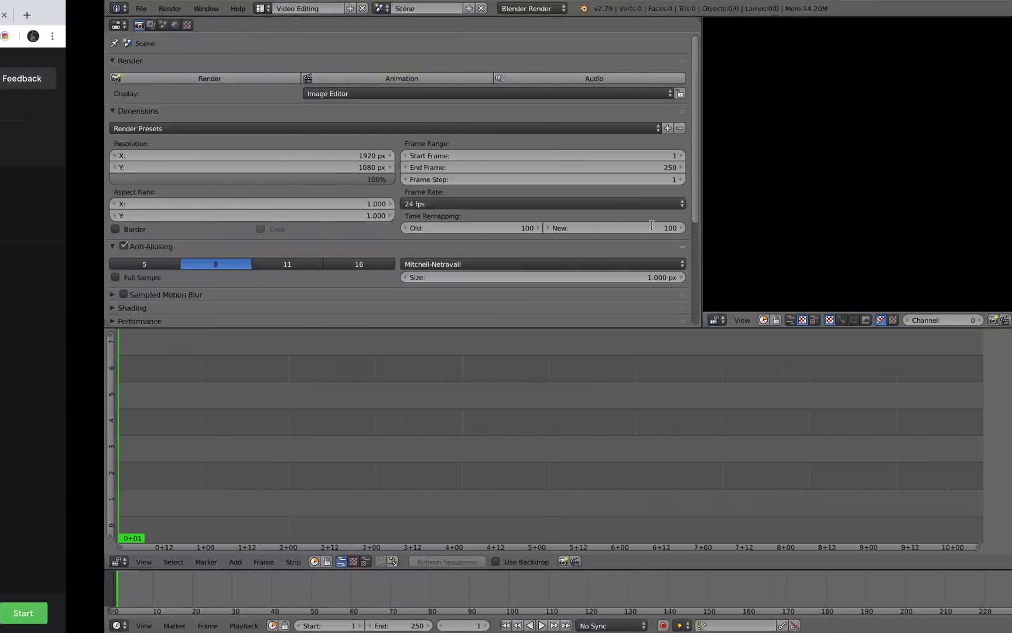
Begin adding an image strip in Blender's sequencer, browsing the Downloads folder sorted by modification time.
scroll(169, 410, down, 9)
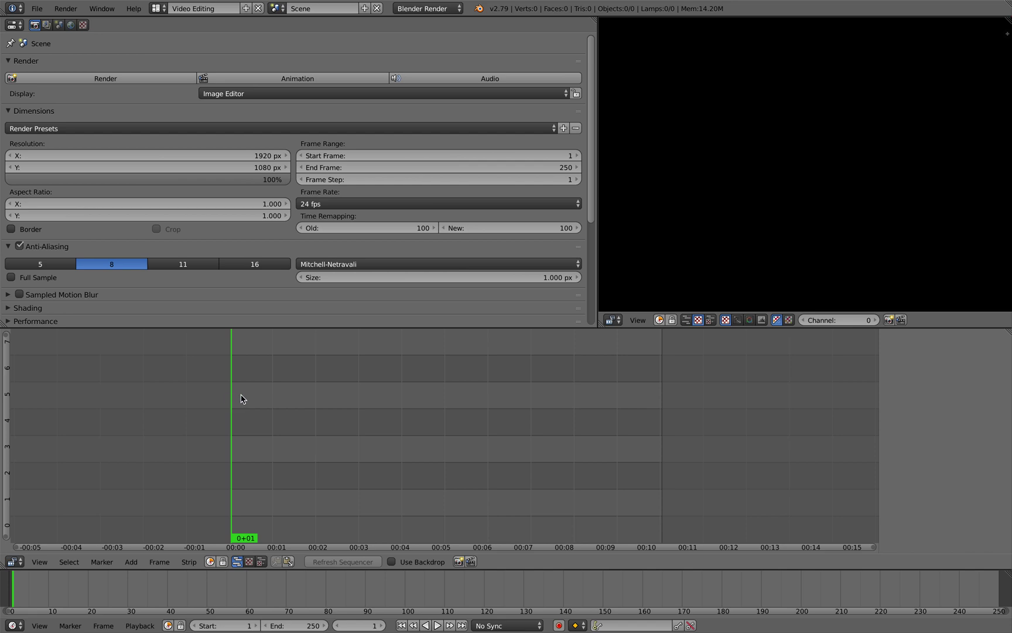
key(shift+a)
click(230, 447)
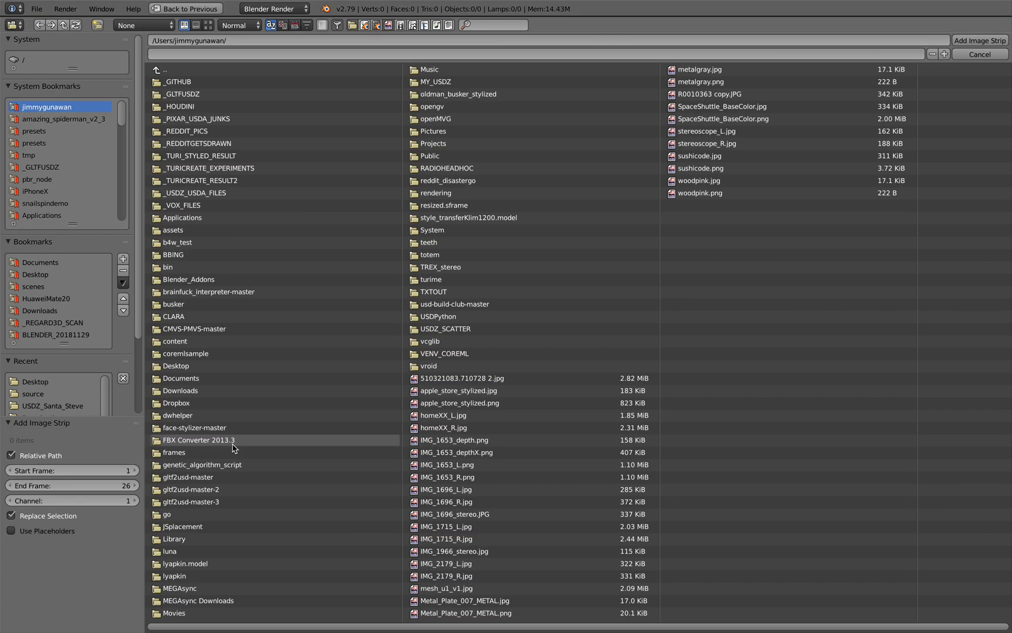
click(69, 309)
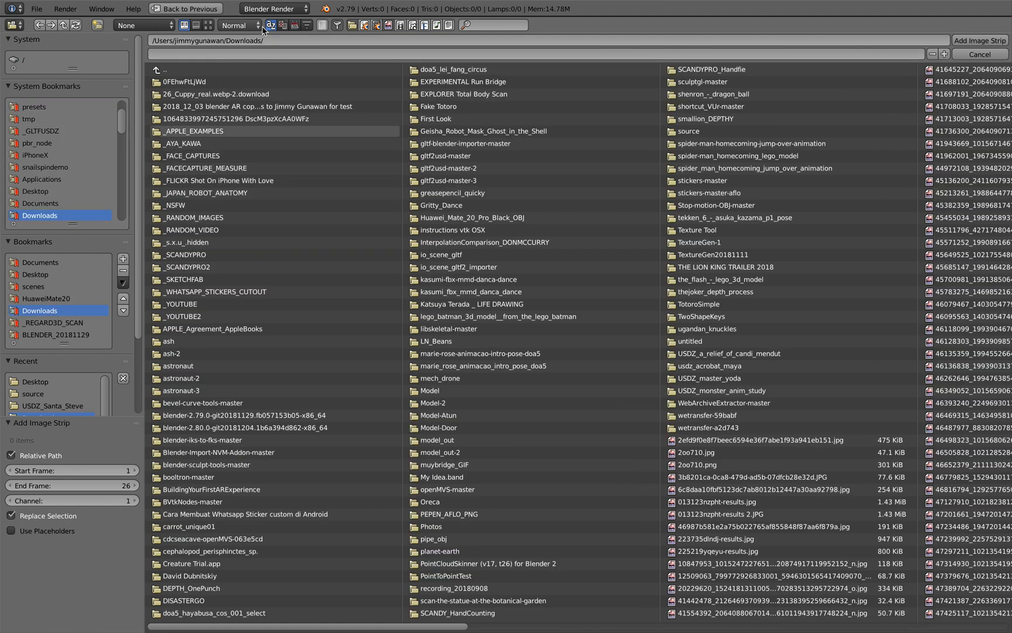
click(295, 26)
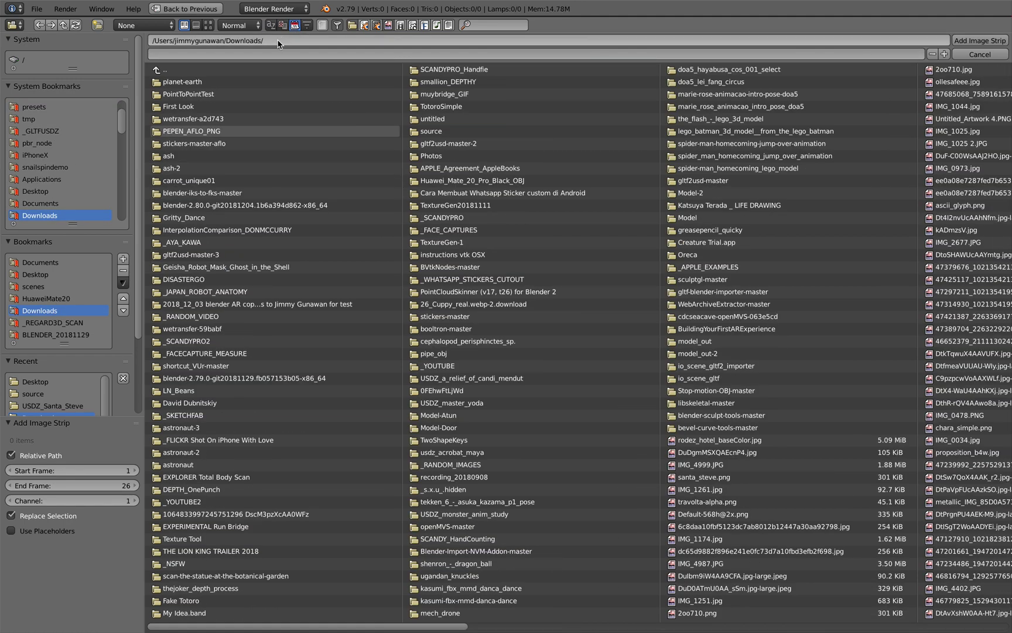
Add all PointToPointTest JPEG frames from the PointToPointTest/footage folder to the sequencer as one image strip.
click(190, 95)
click(198, 83)
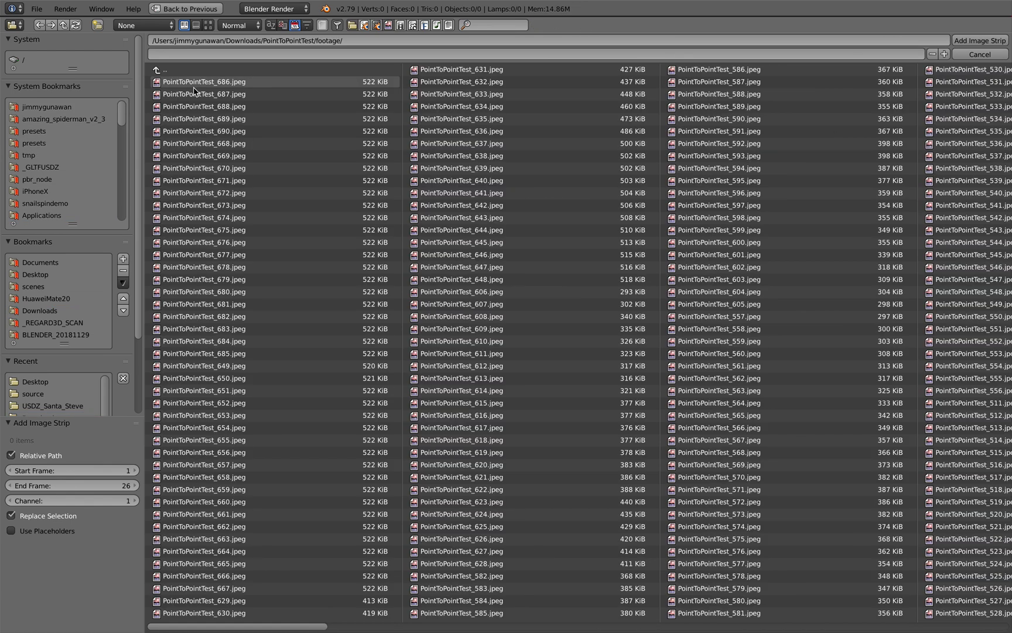
click(198, 82)
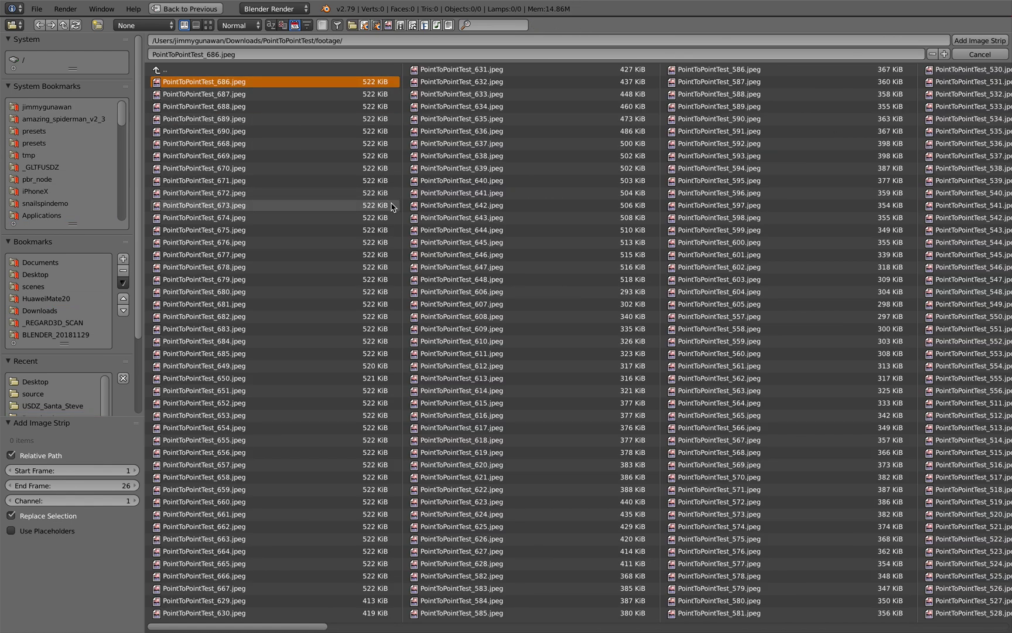
key(a)
key(a)
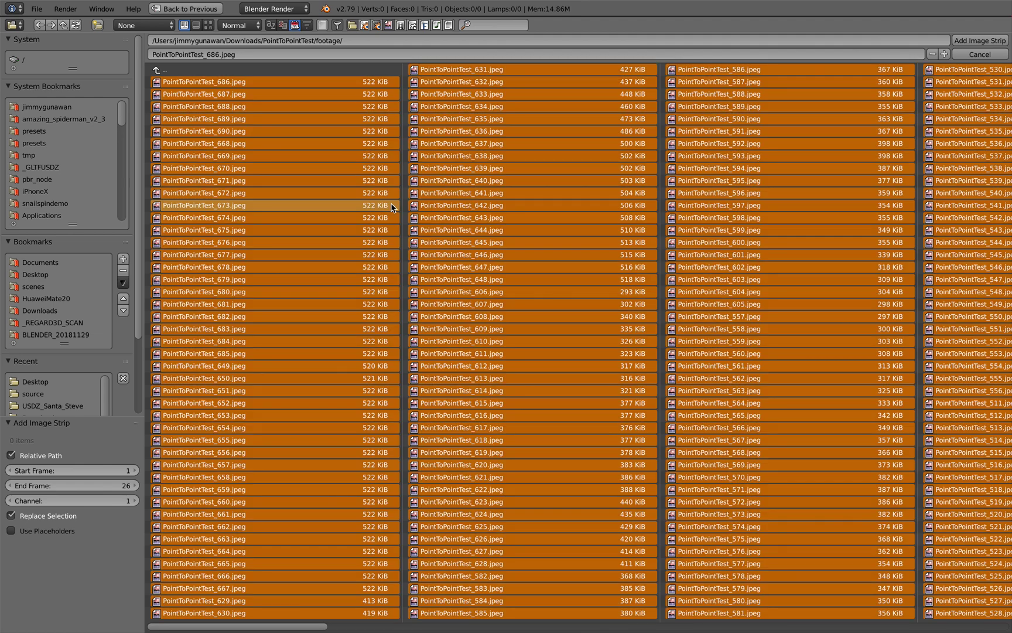
key(a)
key(a)
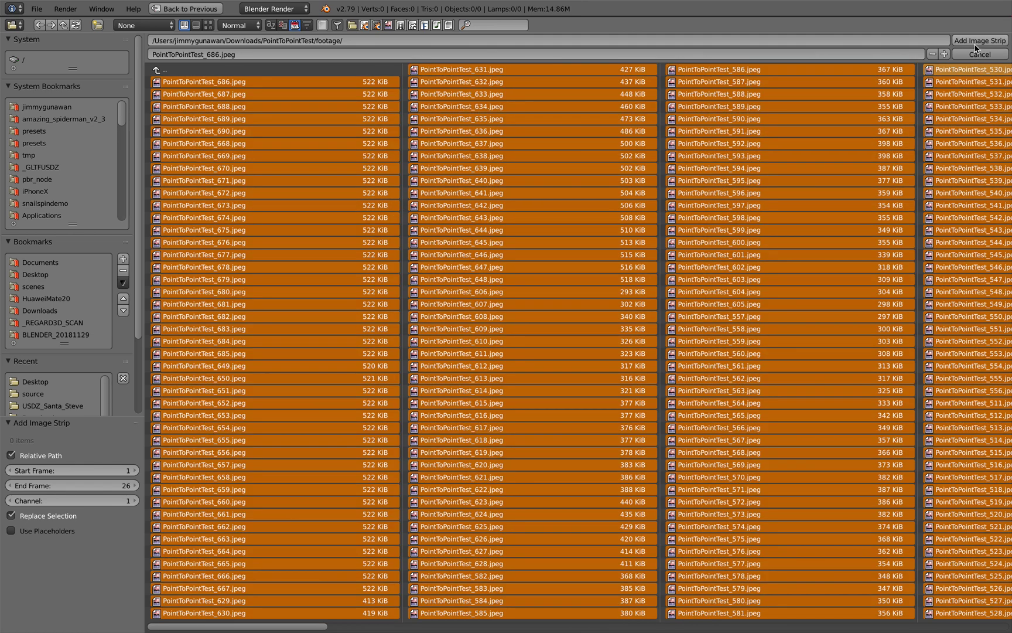
click(979, 40)
Scrub through the new image strip to preview the order of the footage.
drag(278, 420, 525, 414)
drag(523, 423, 620, 429)
scroll(622, 430, down, 5)
middle_drag(622, 430, 510, 424)
drag(511, 425, 412, 427)
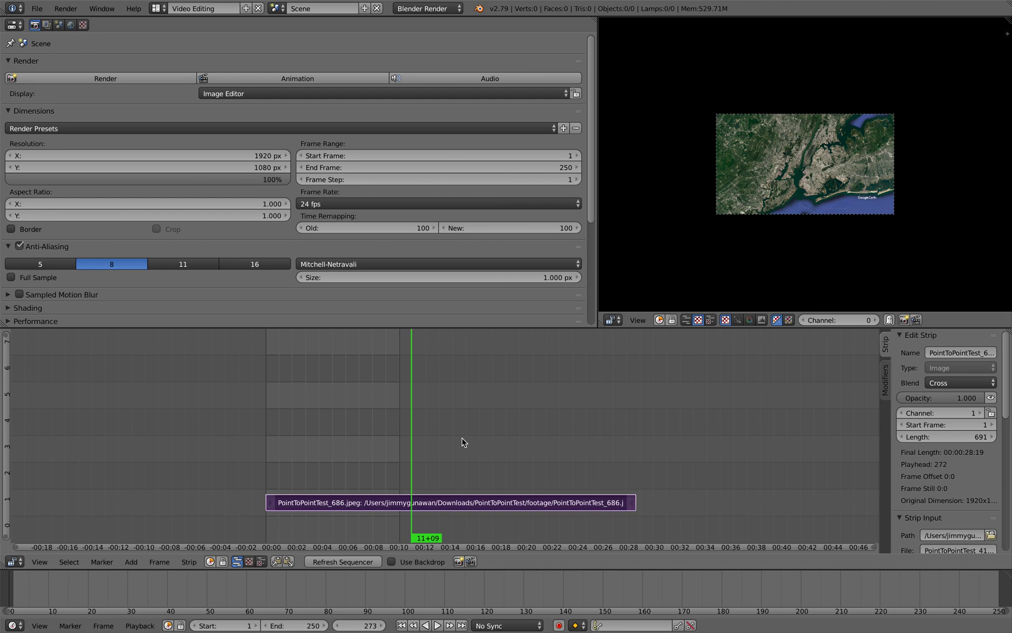
Reverse the image strip's frame order and play it back from the start.
drag(1009, 397, 1005, 530)
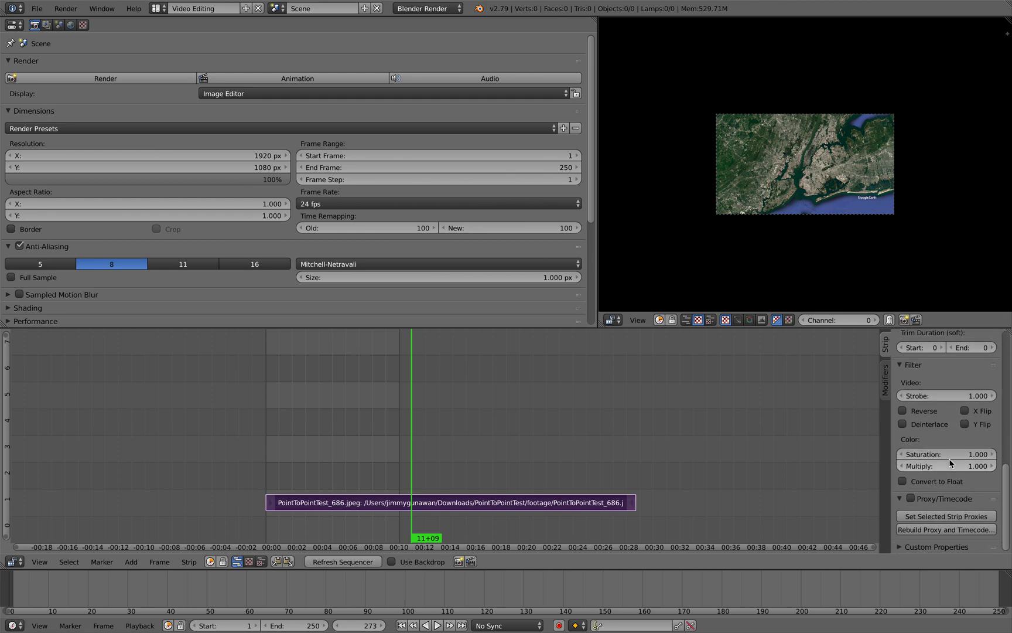
click(917, 411)
key(alt+a)
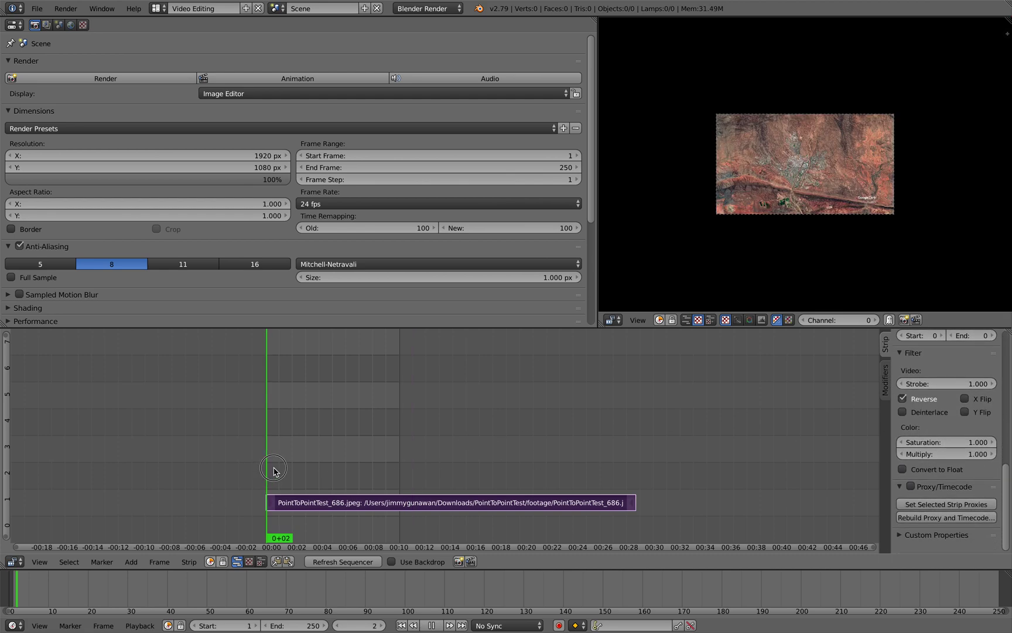
Set the scene's end frame to 690 to cover the image strip and play the sequence.
drag(308, 467, 574, 467)
scroll(574, 466, up, 3)
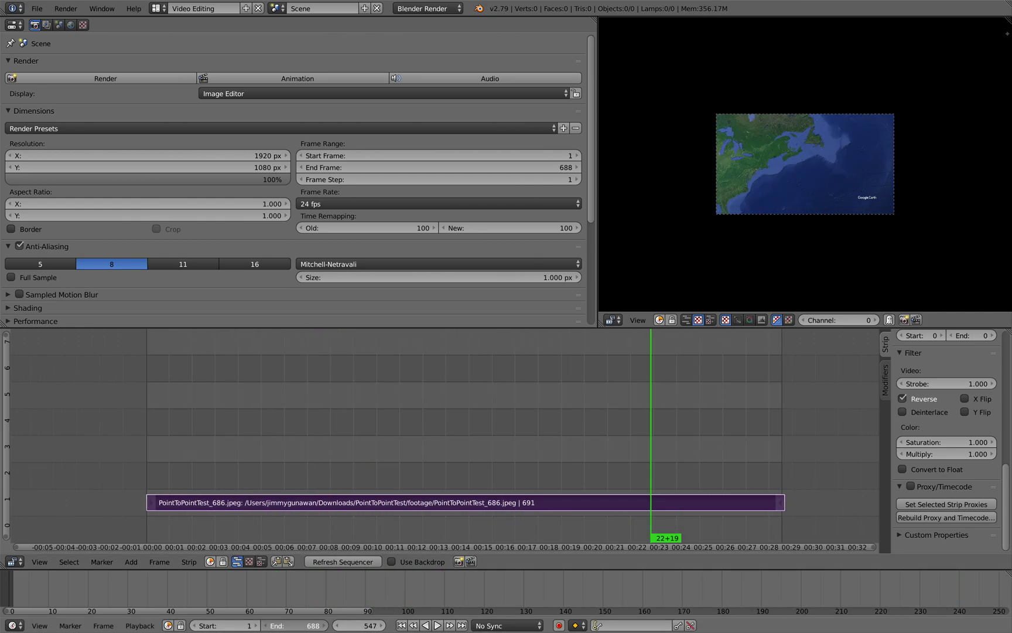
drag(276, 454, 157, 440)
key(alt+a)
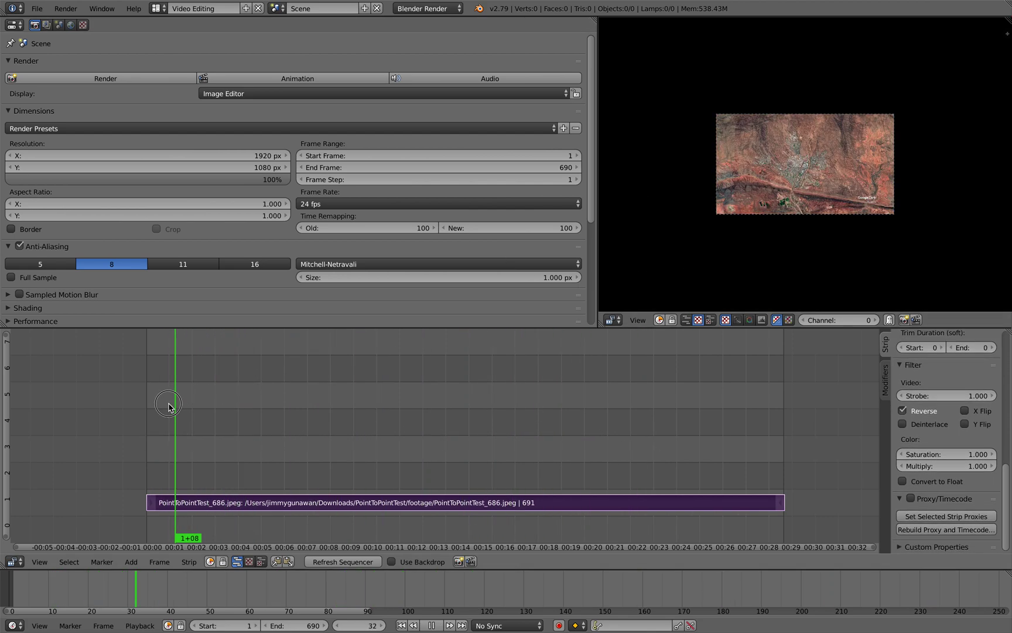
Rewind the reversed footage, replay it, and scrub to the beach view just before nine seconds.
drag(208, 411, 147, 423)
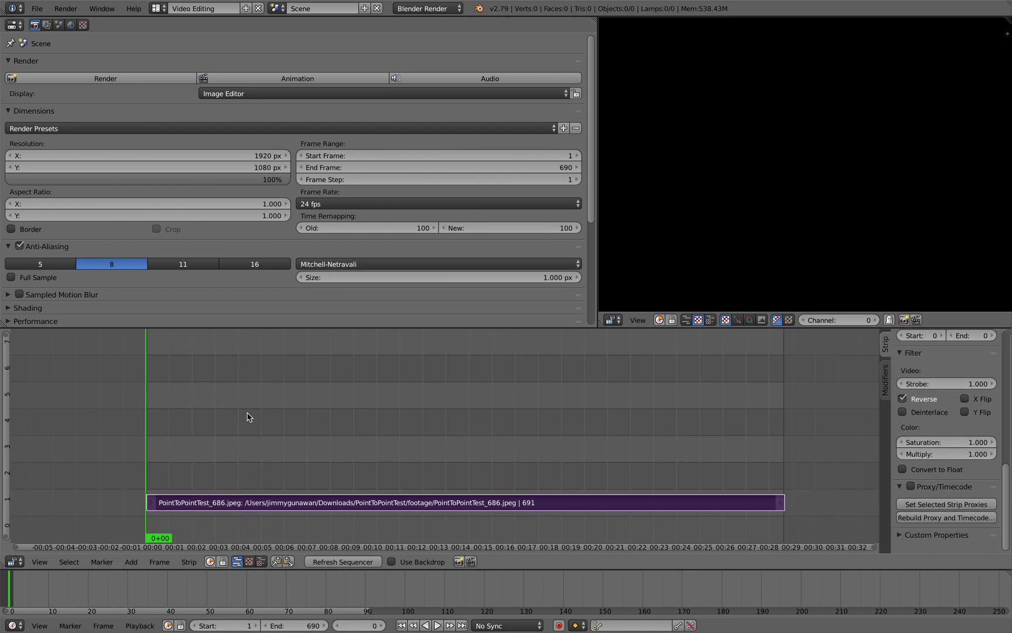
key(Escape)
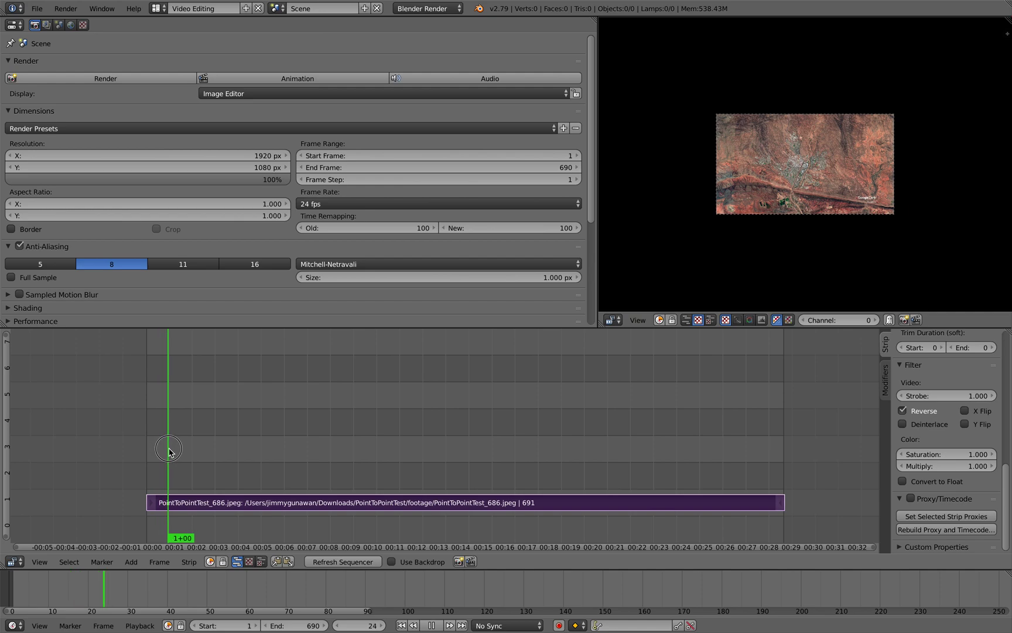
drag(185, 454, 342, 468)
scroll(340, 457, up, 3)
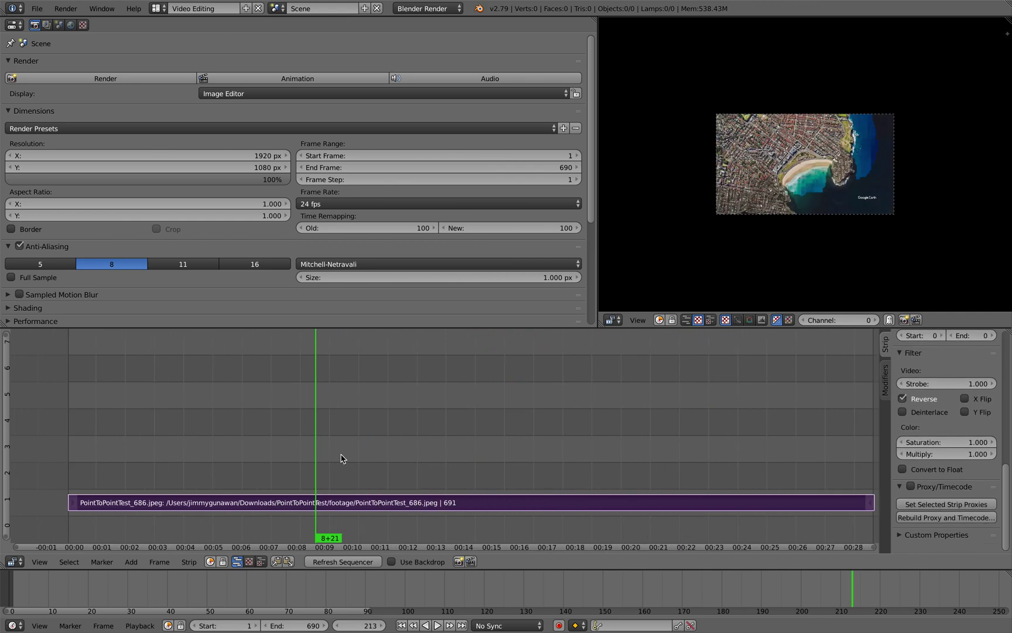
scroll(340, 453, down, 2)
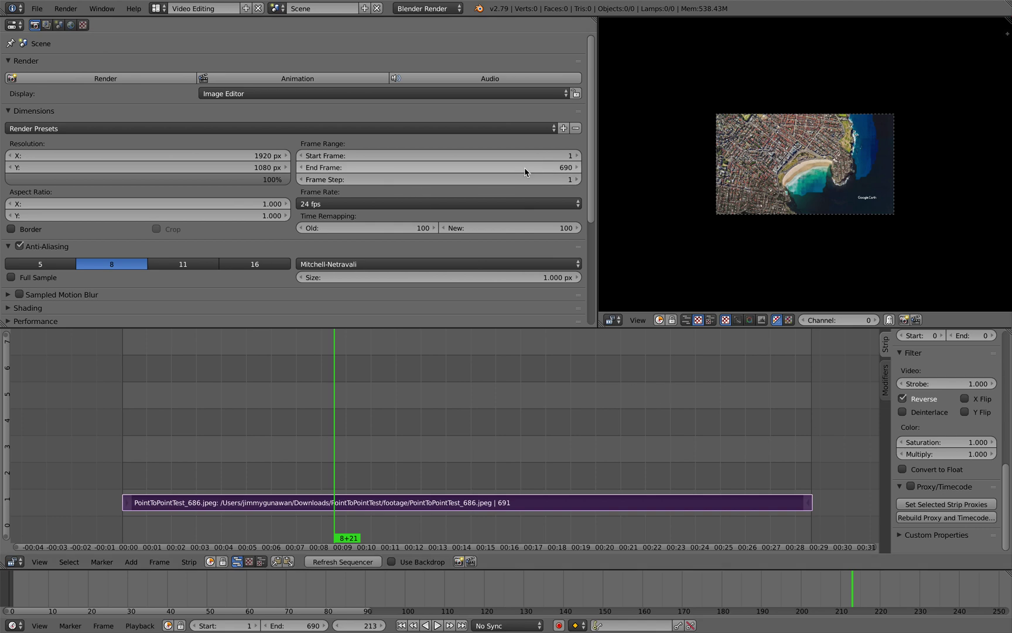
Set the render output format to FFmpeg video with a Quicktime container.
drag(594, 161, 610, 306)
click(92, 262)
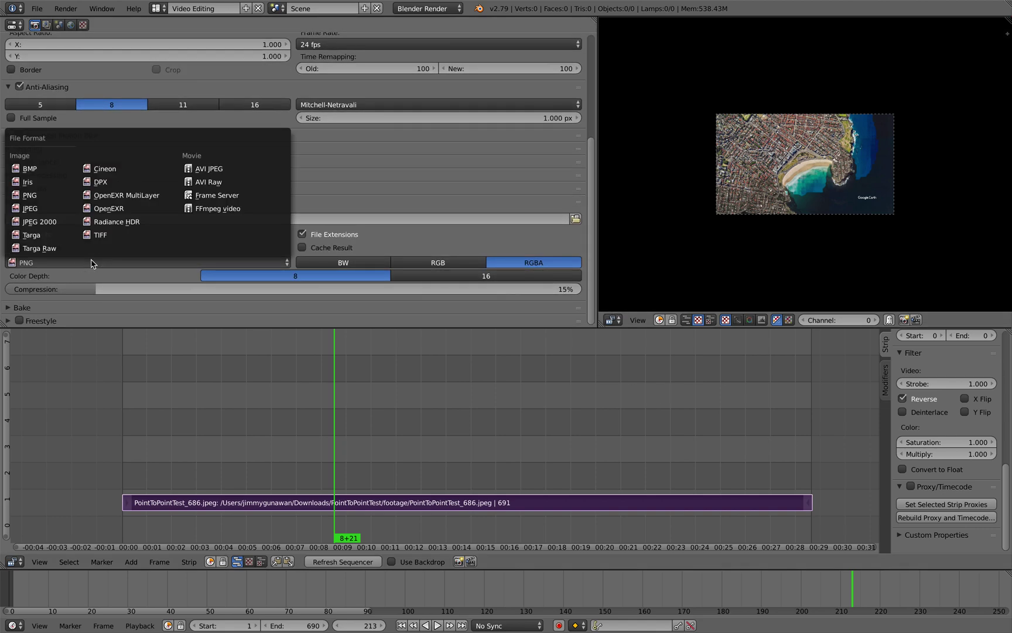
click(222, 209)
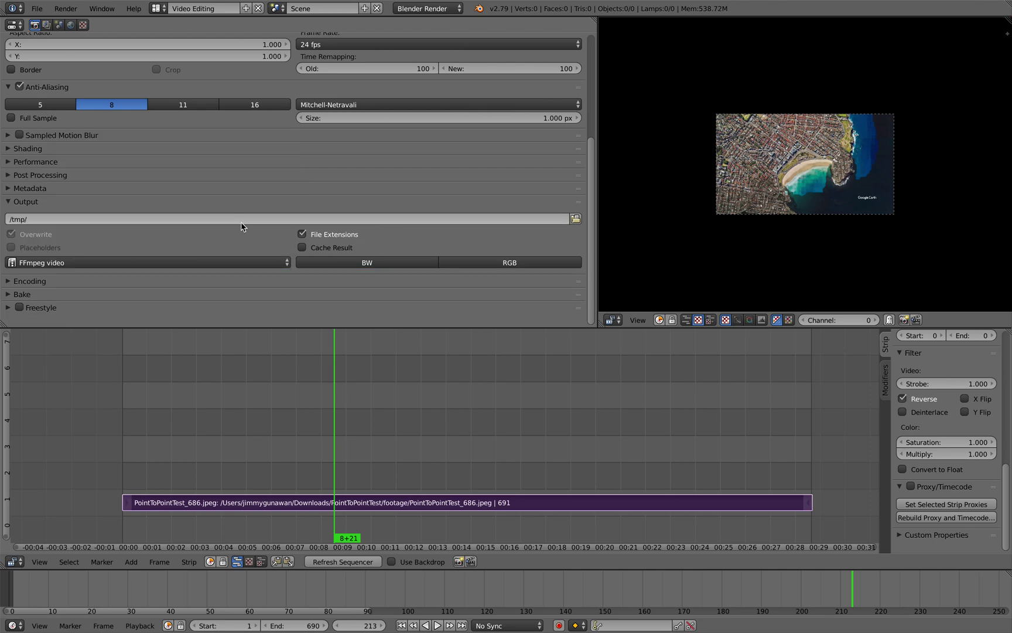
scroll(146, 280, down, 5)
click(164, 241)
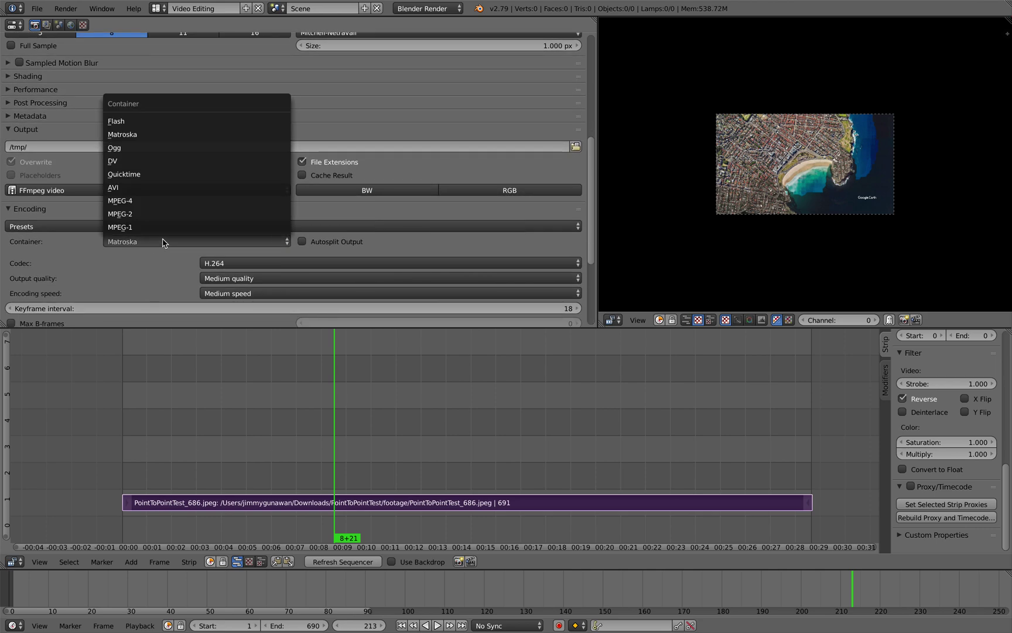
click(172, 174)
scroll(173, 174, down, 3)
Set the video encoding's output quality to High quality.
click(248, 206)
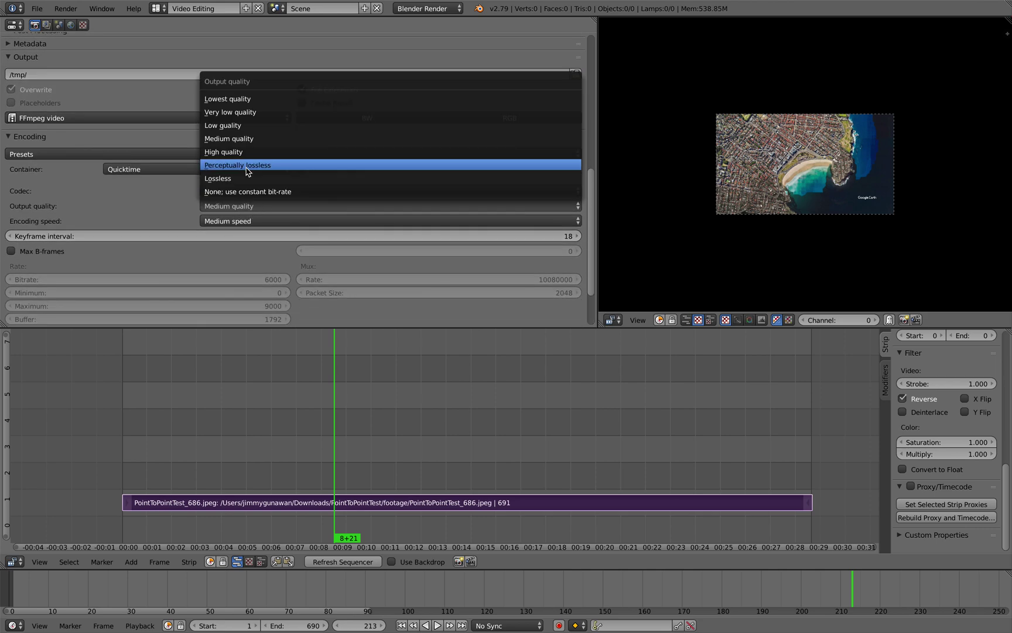
click(248, 164)
click(252, 206)
click(262, 156)
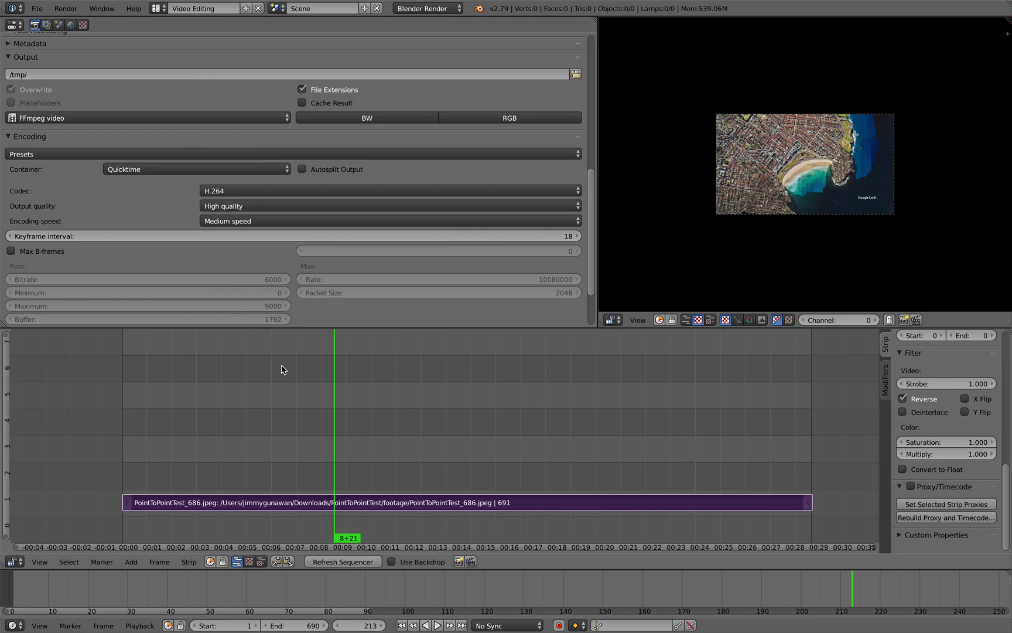
Set the video output's audio codec to MP3 and return to the main render settings.
scroll(195, 286, down, 2)
scroll(195, 286, down, 2)
click(232, 272)
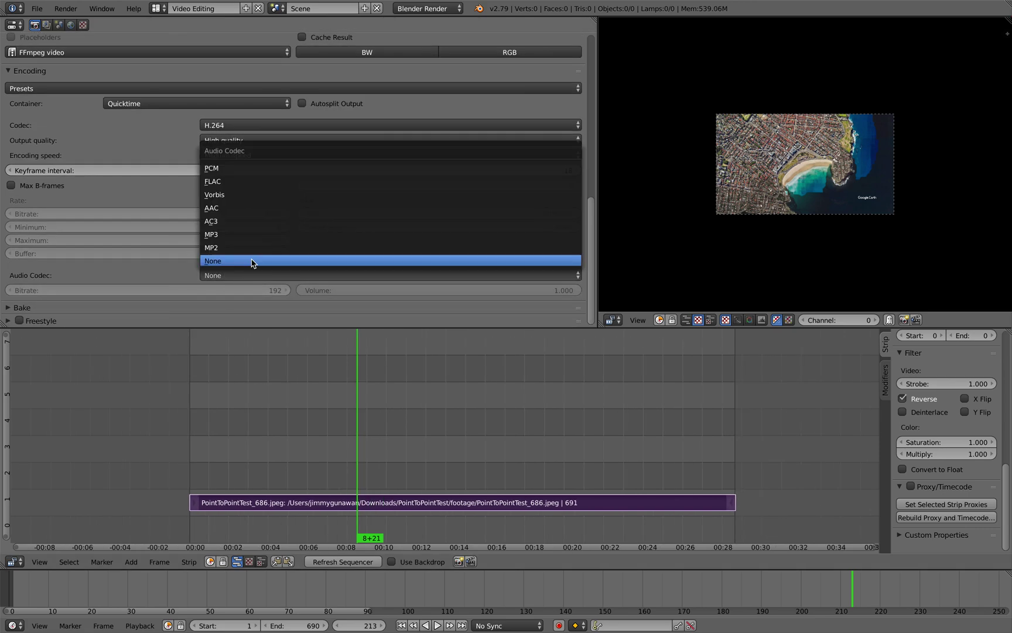
click(239, 234)
click(241, 275)
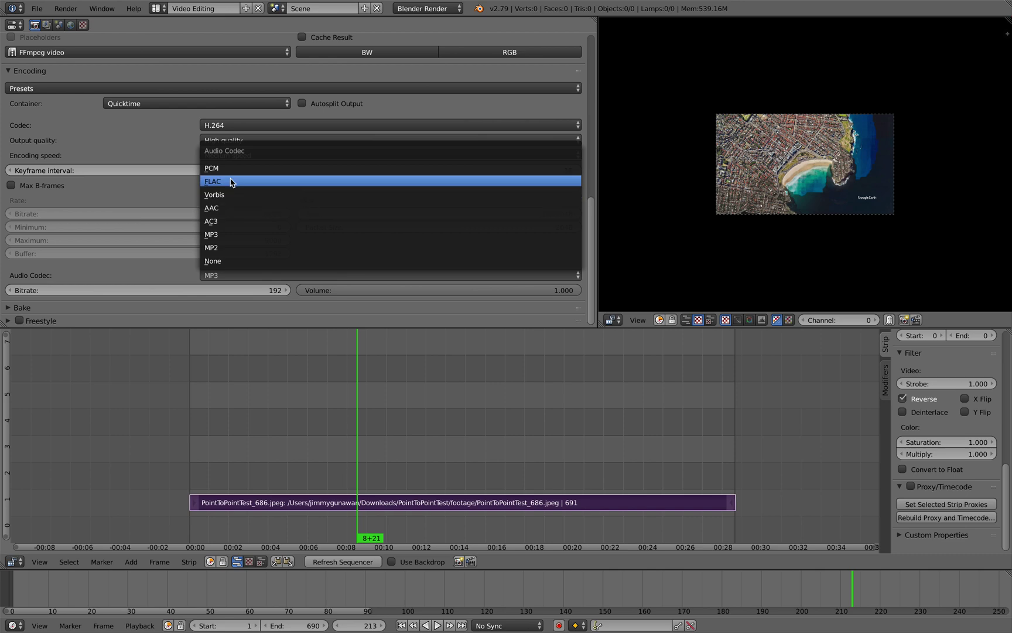
drag(590, 245, 590, 82)
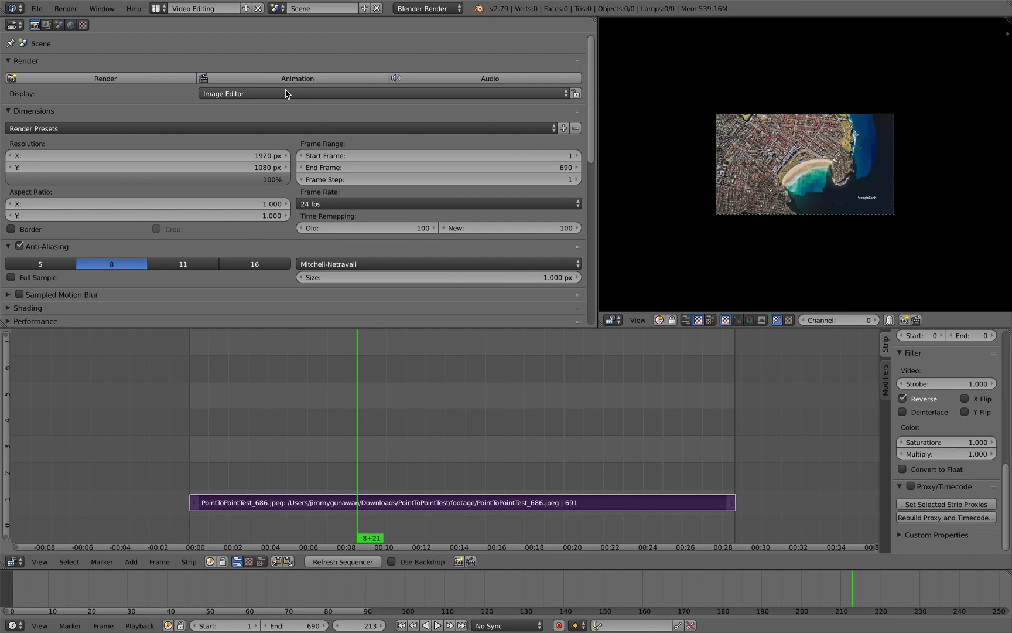
Enlarge the sequencer preview and examine the footage at the beach and near the strip's start.
scroll(779, 163, up, 2)
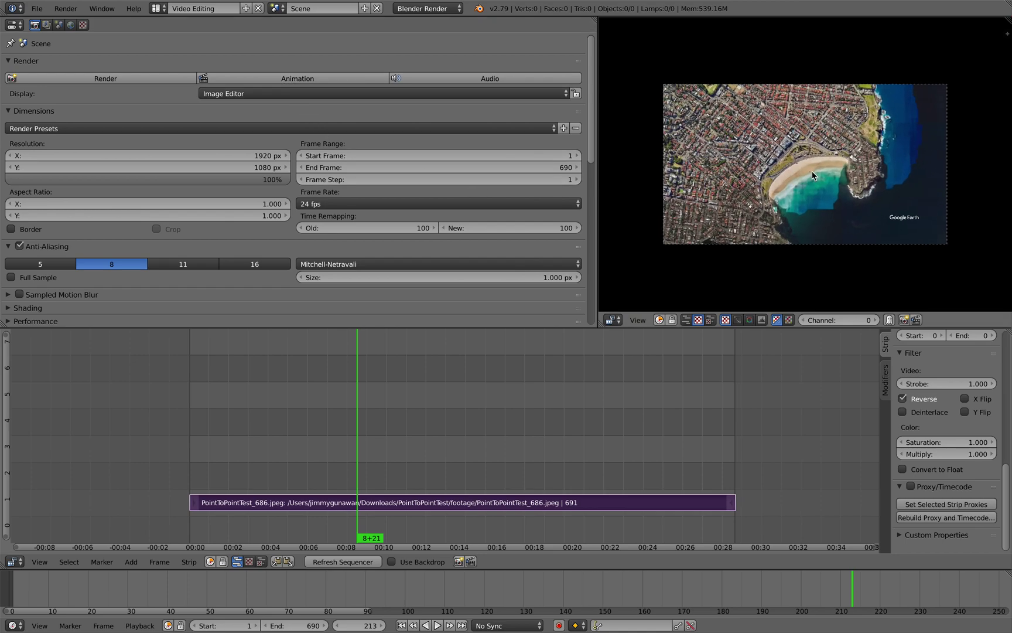
key(ctrl+Left)
key(ctrl+Right)
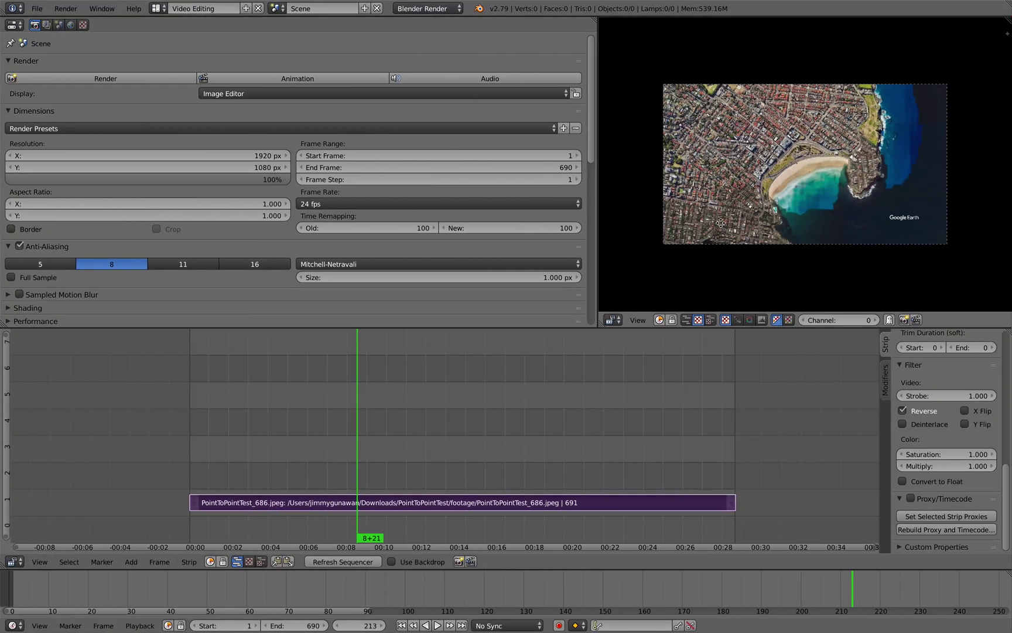
scroll(720, 223, up, 1)
click(206, 435)
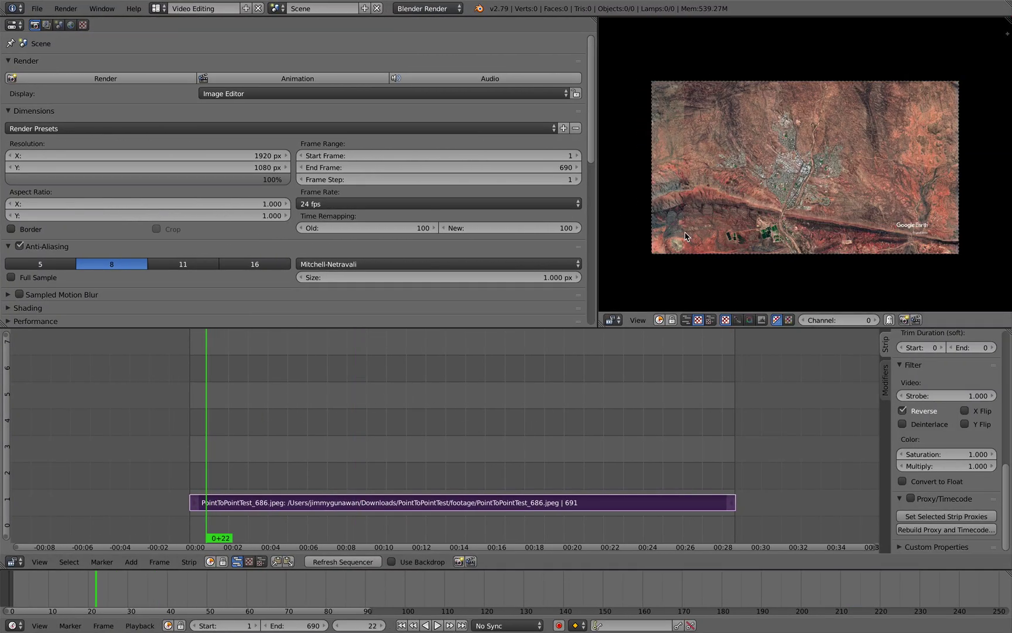
Add the current scene as a scene strip at frame 0, above the image strip.
key(shift+a)
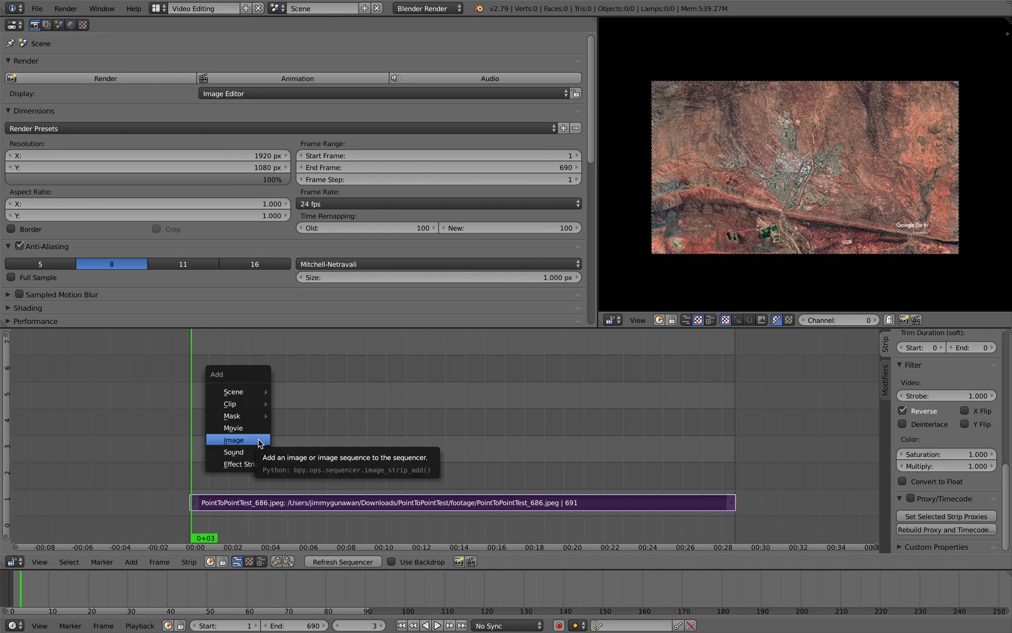
click(193, 433)
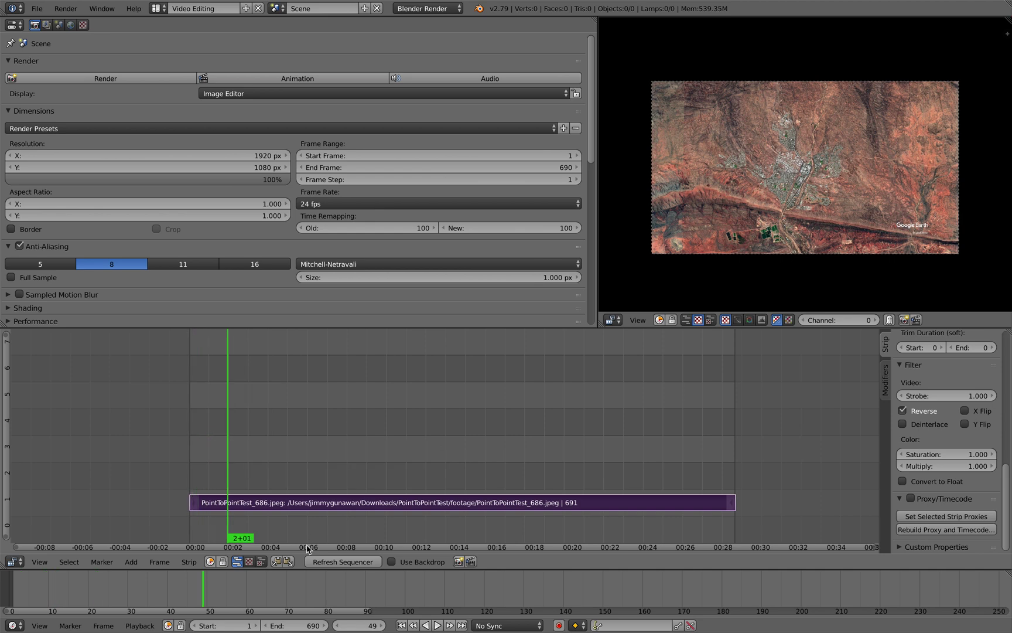
click(186, 450)
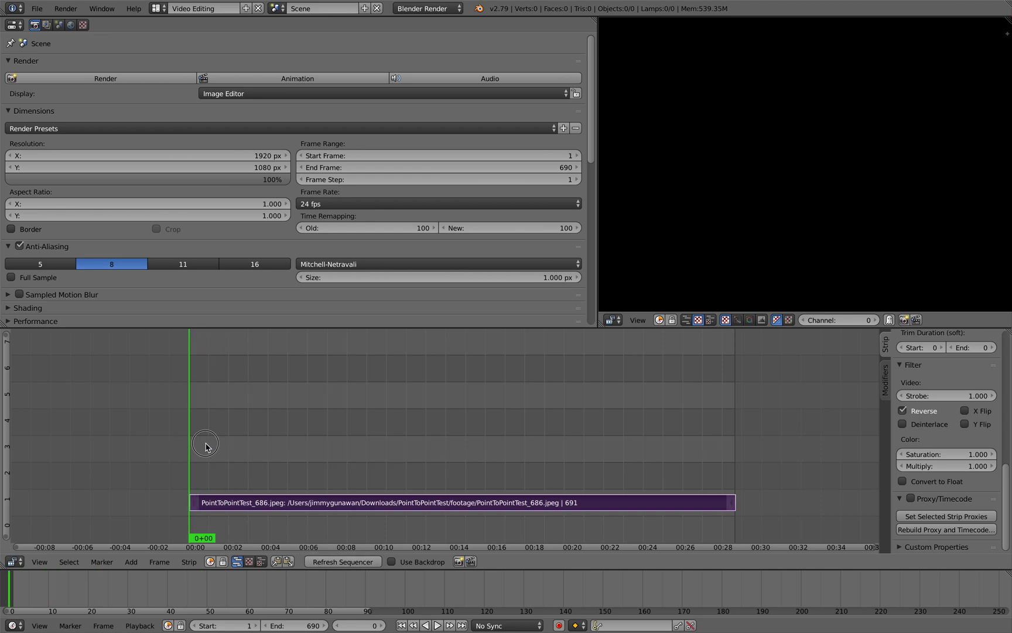
key(shift+a)
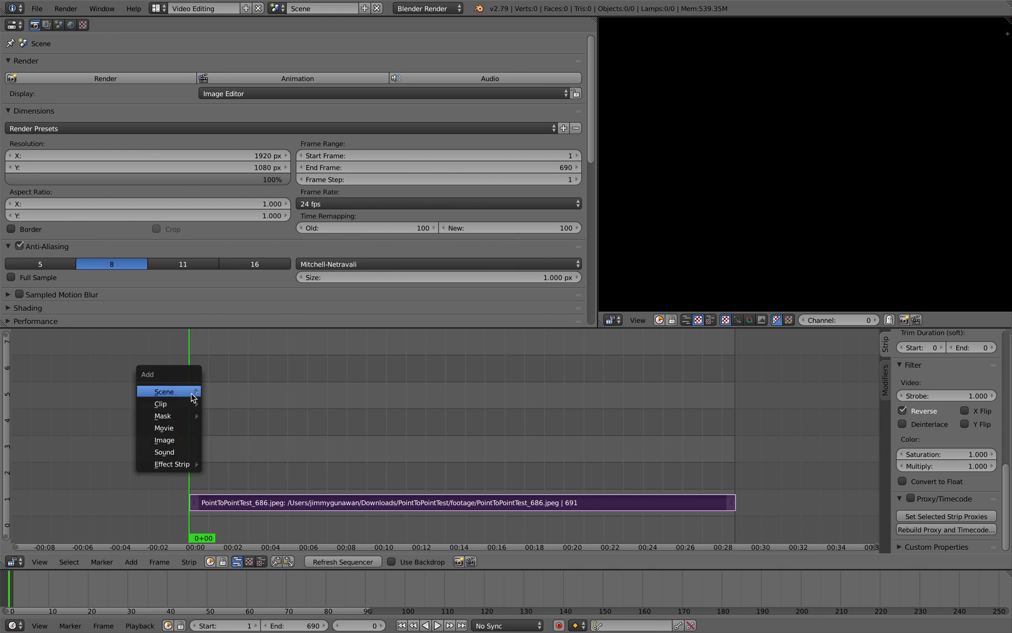
click(222, 392)
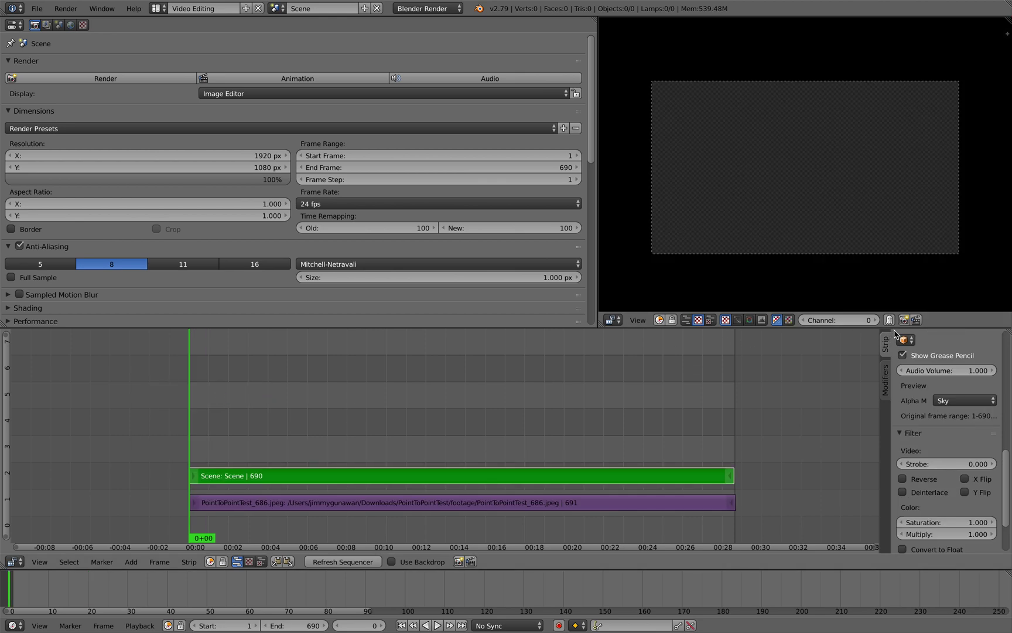
Split the sequencer area in two and turn the new area into a 3D View.
drag(1009, 339, 554, 382)
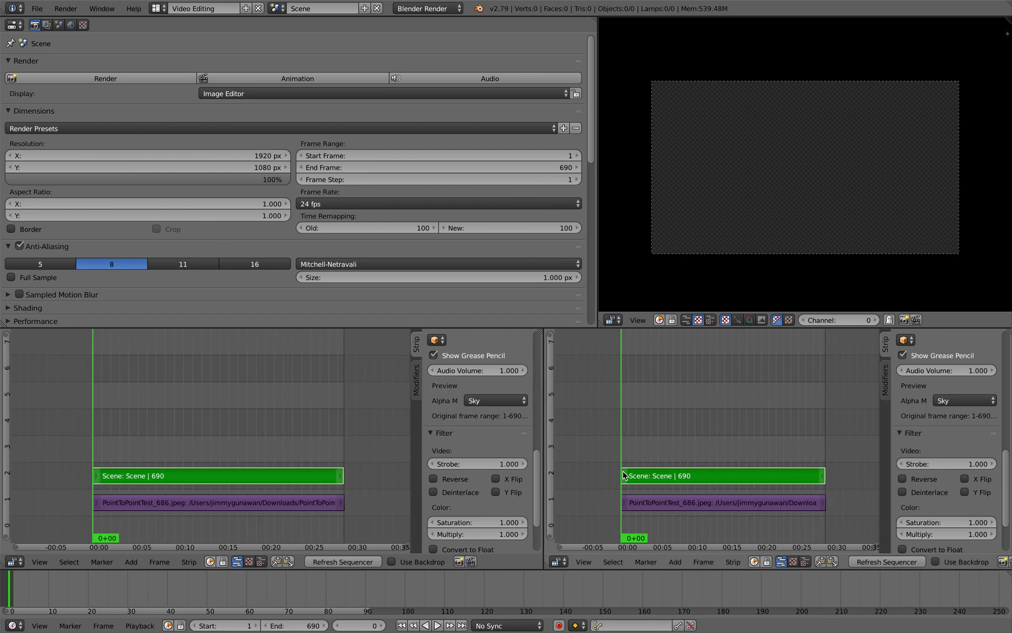
click(559, 561)
click(589, 548)
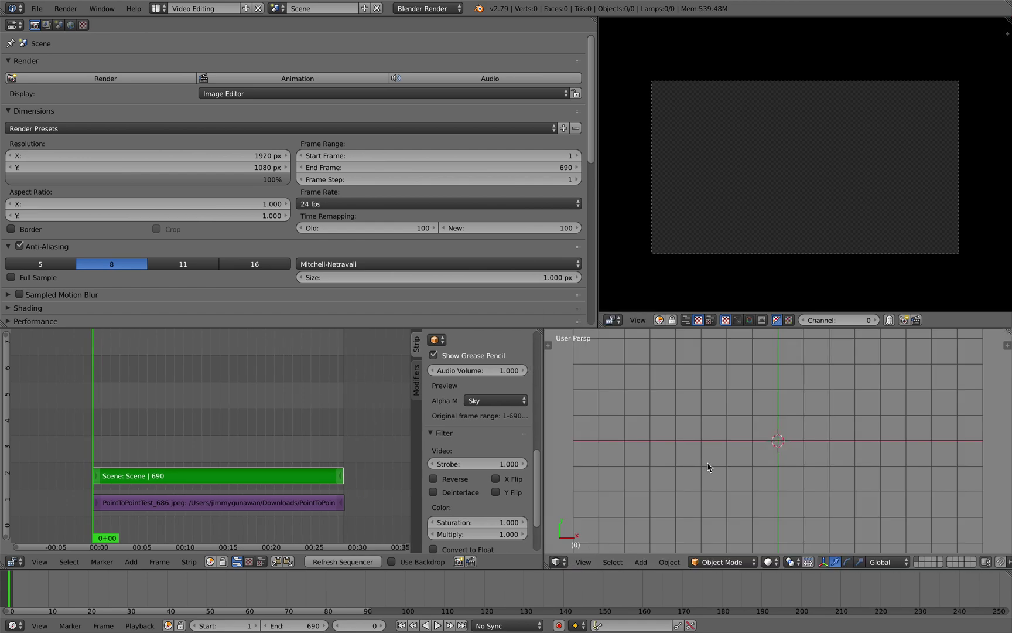
Add an enlarged monkey mesh near the centre of the grid and rotate it freely.
middle_drag(707, 470, 753, 419)
key(shift+a)
mouse_move(754, 417)
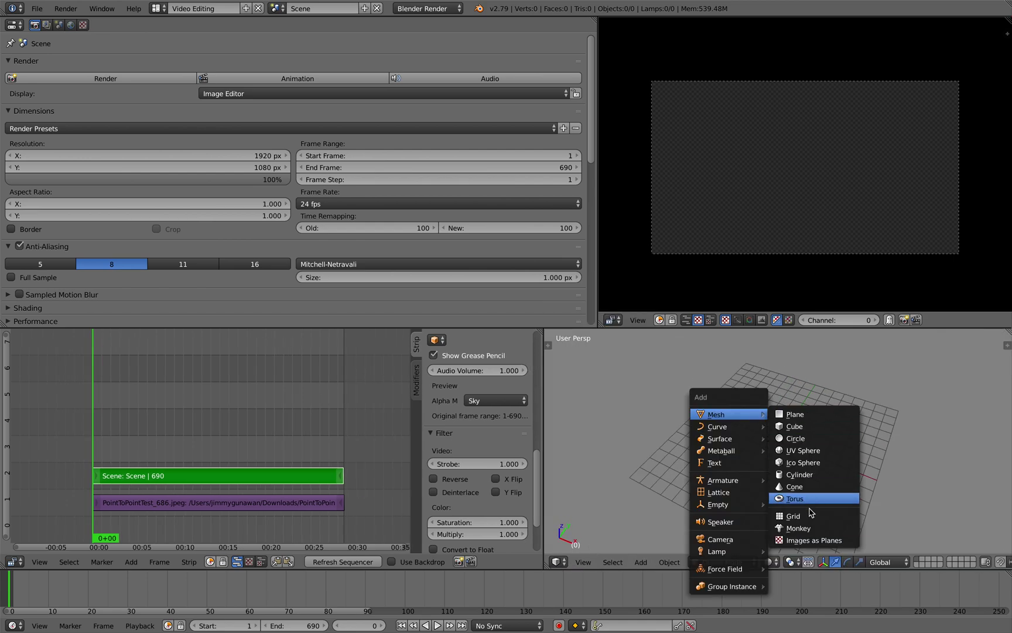
click(810, 529)
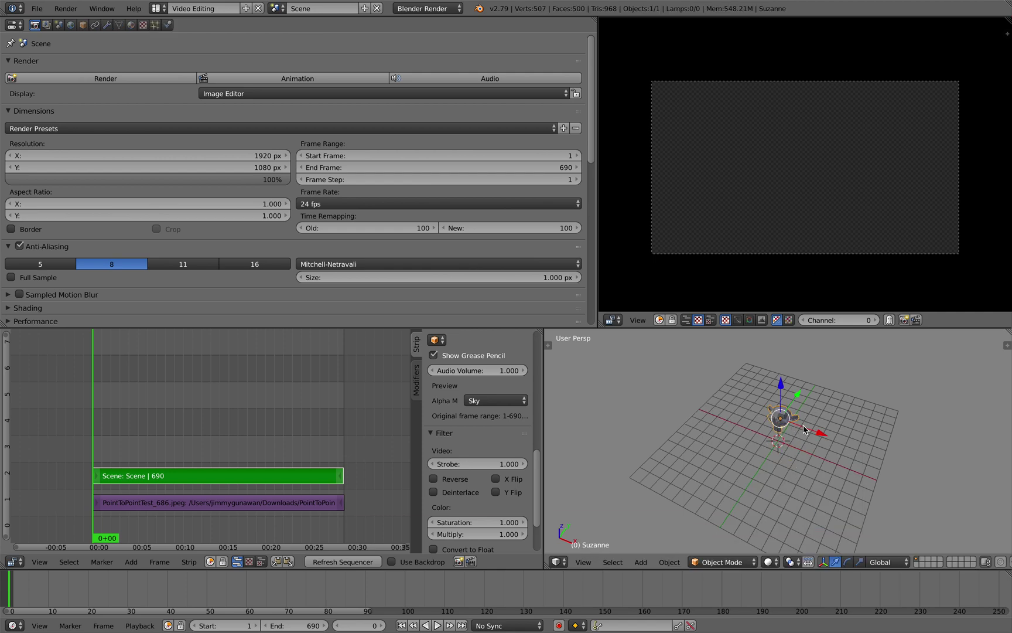
key(r)
key(r)
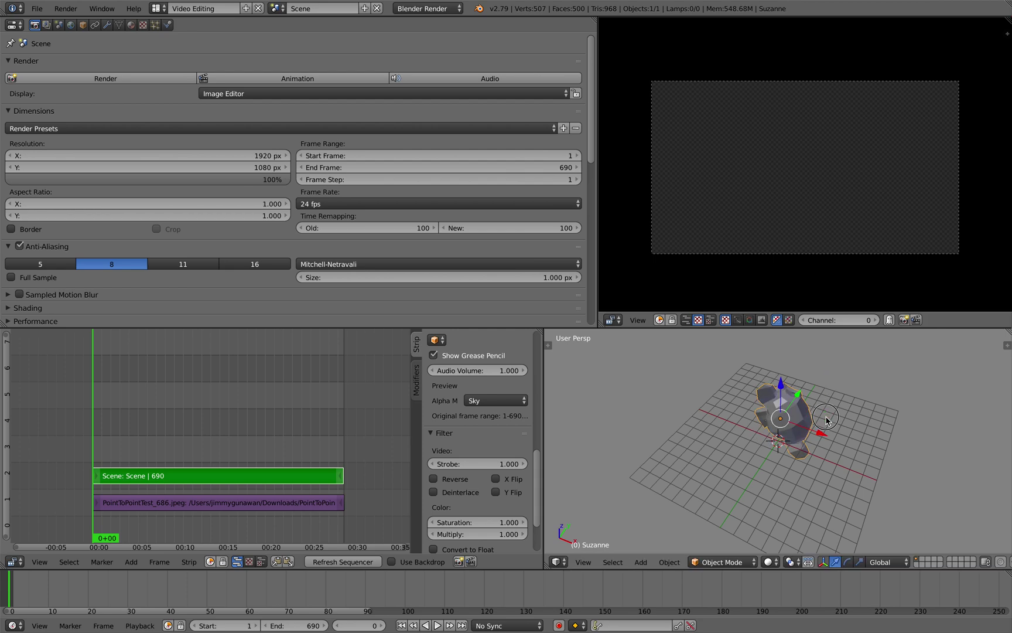
click(785, 378)
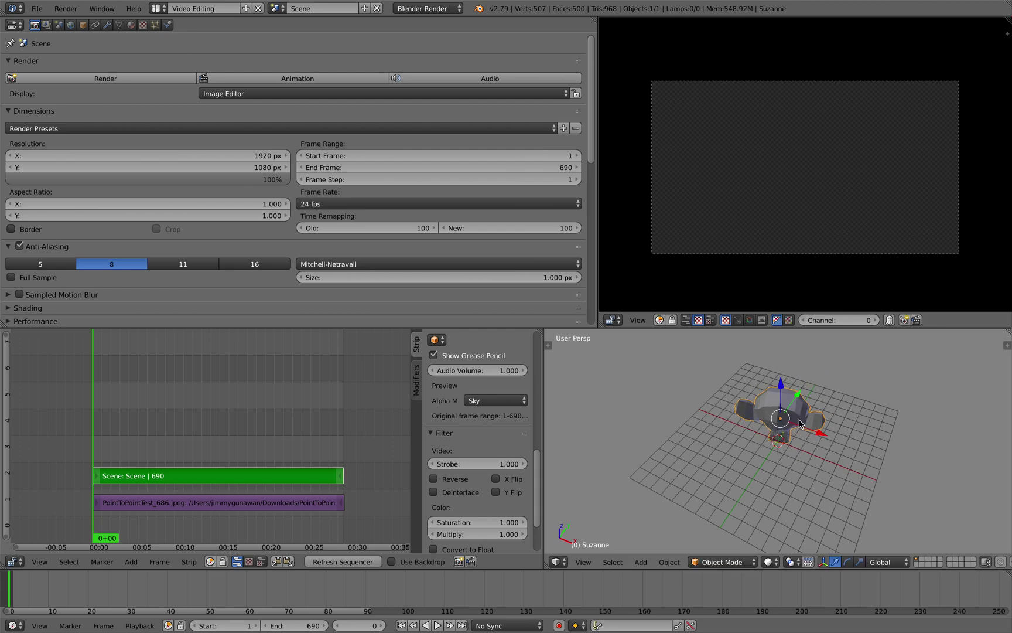
Set the scene strip's preview alpha mode to Transparent in its strip properties.
scroll(800, 418, up, 2)
middle_drag(800, 418, 797, 396)
key(Escape)
scroll(148, 420, up, 1)
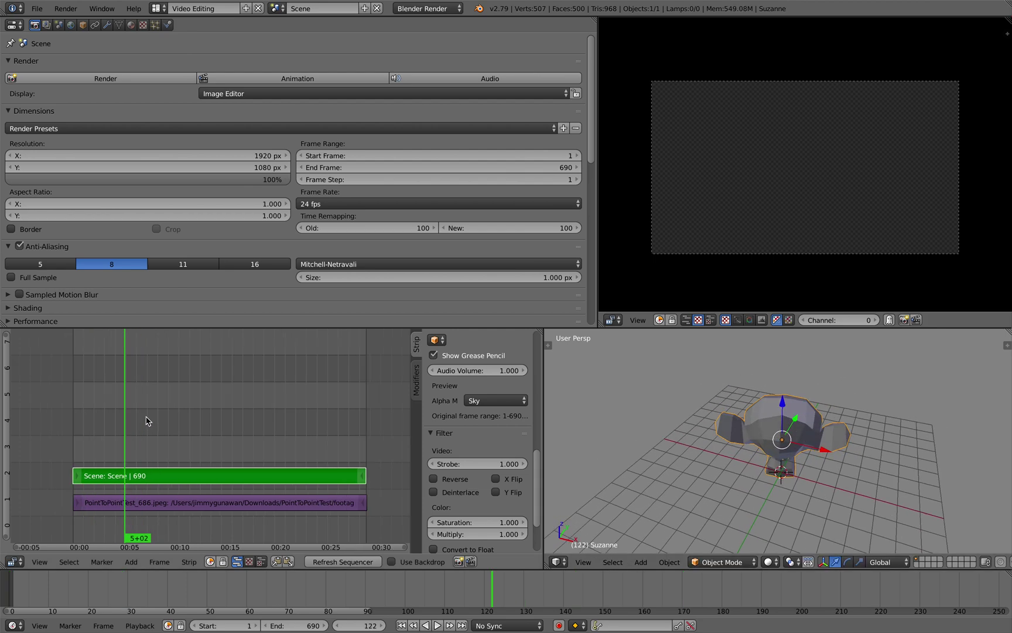
click(417, 380)
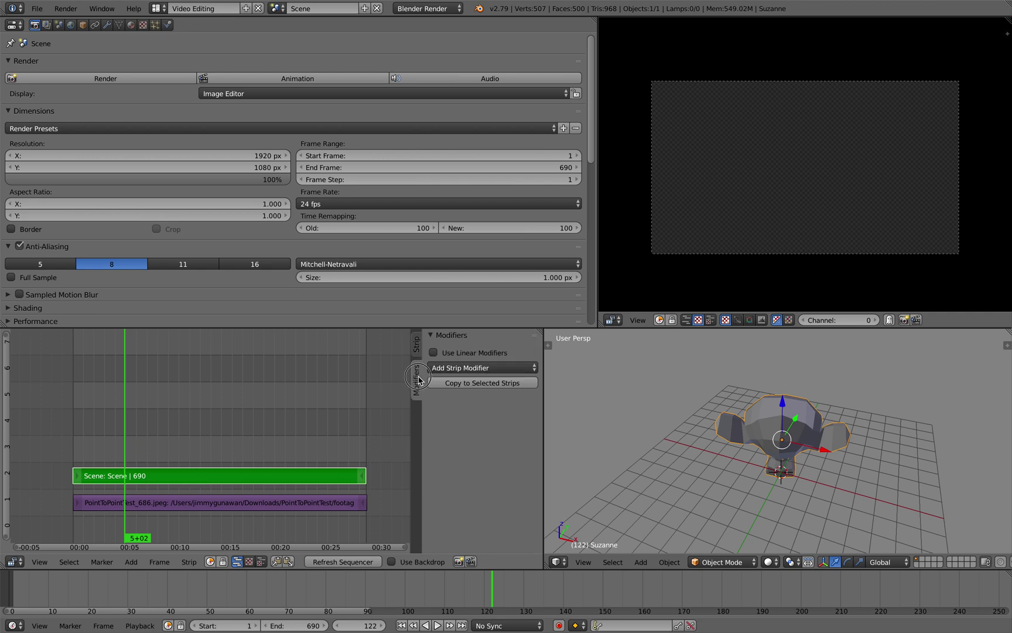
click(416, 346)
scroll(486, 445, down, 6)
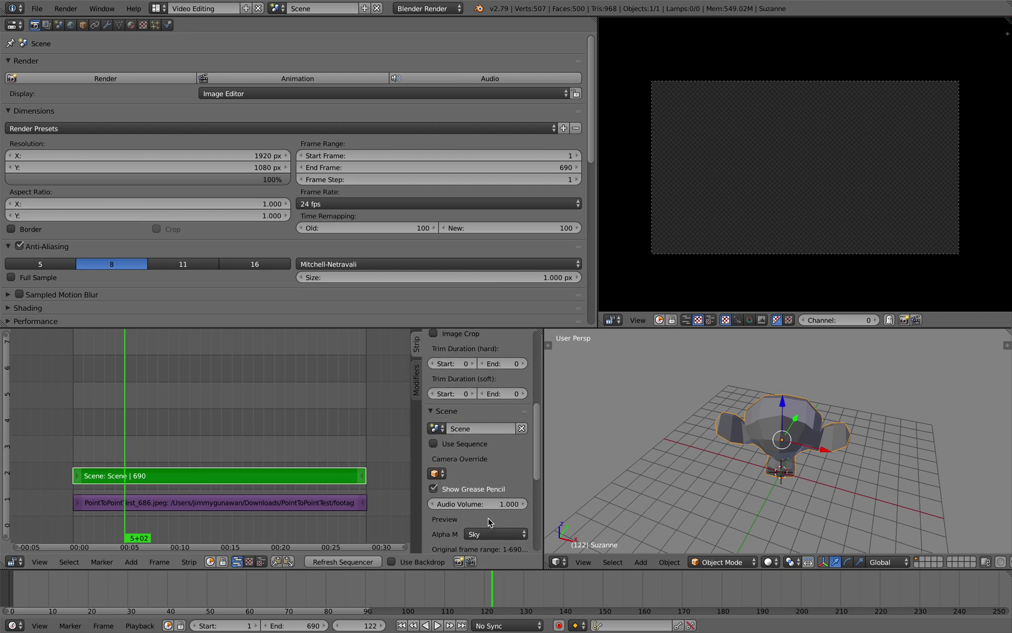
scroll(493, 476, up, 3)
scroll(493, 476, down, 8)
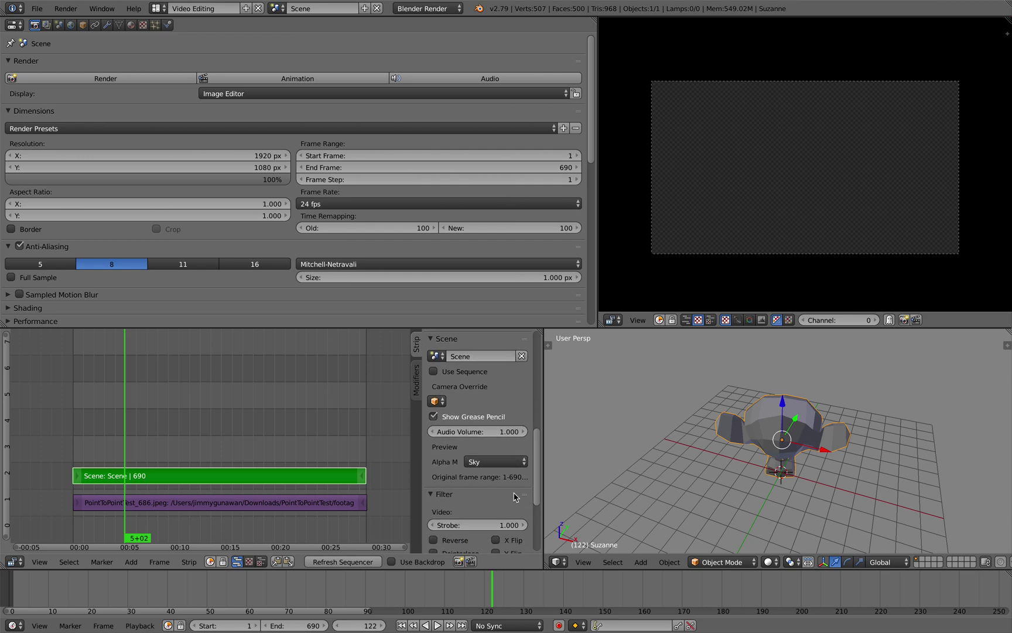
scroll(502, 439, up, 10)
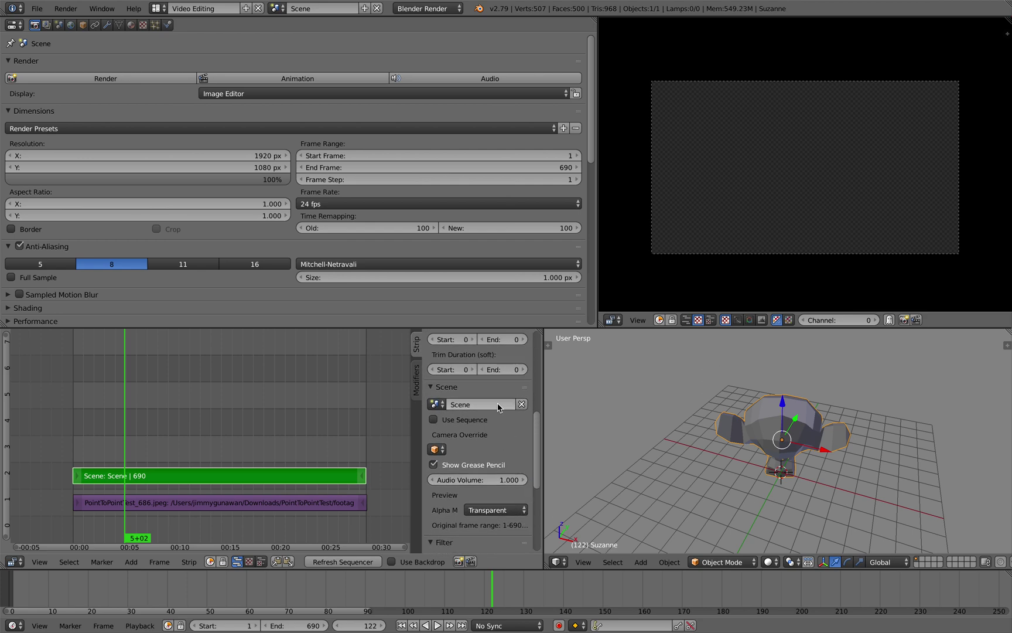
Try the Over Drop blend mode on the scene strip, and set its blend to Alpha Under.
click(471, 383)
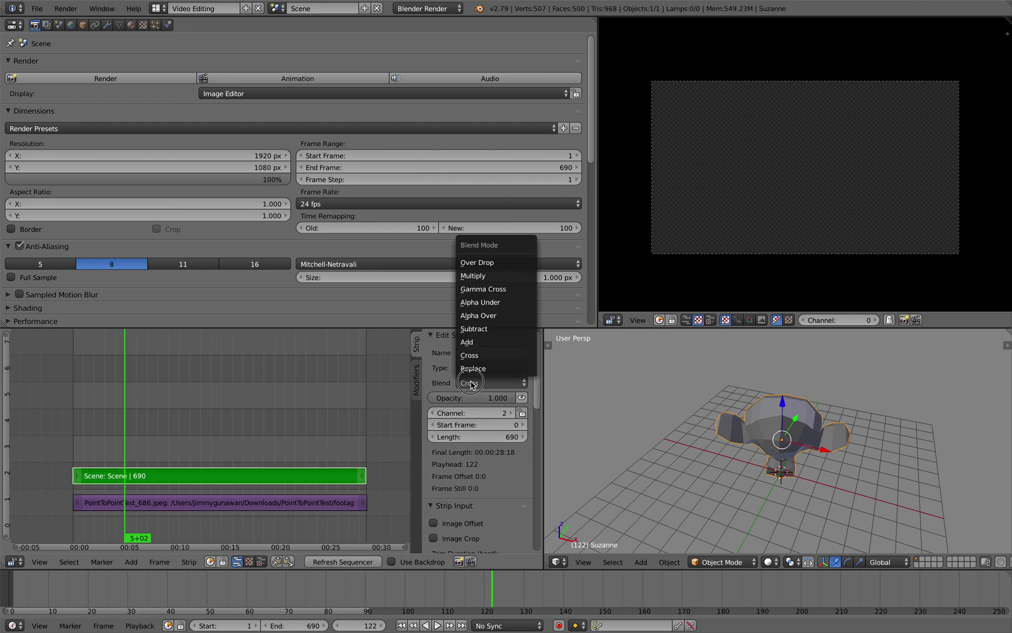
click(486, 263)
click(492, 383)
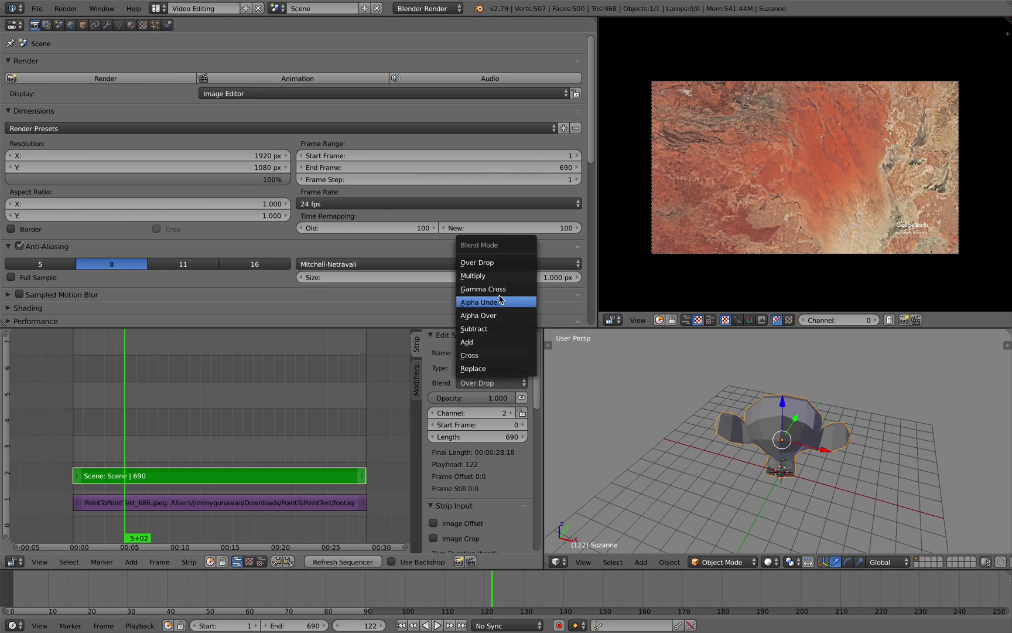
click(498, 304)
Move the PointToPointTest image strip to channel 4 above the scene strip, starting at frame 1.
mouse_move(879, 479)
middle_down()
mouse_move(859, 470)
mouse_move(869, 469)
middle_up()
drag(217, 436, 185, 439)
scroll(185, 462, down, 2)
right_click(188, 503)
key(g)
key(y)
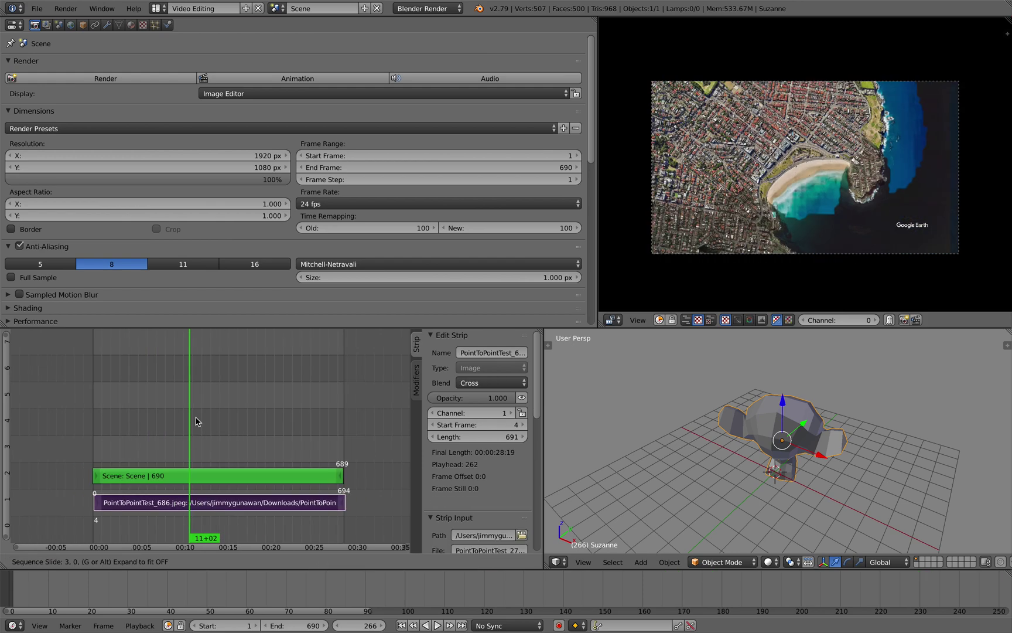
click(193, 417)
drag(172, 494, 182, 387)
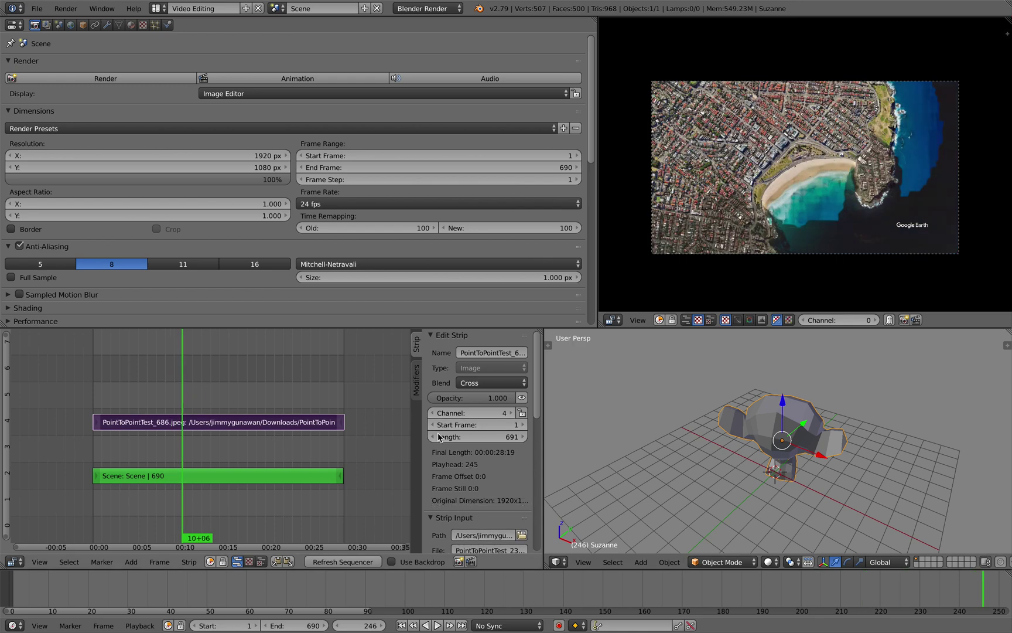
Add a camera to the 3D scene at the centre of the grid.
mouse_move(697, 457)
middle_down()
mouse_move(718, 486)
mouse_move(714, 454)
middle_up()
scroll(786, 248, up, 1)
scroll(826, 433, up, 2)
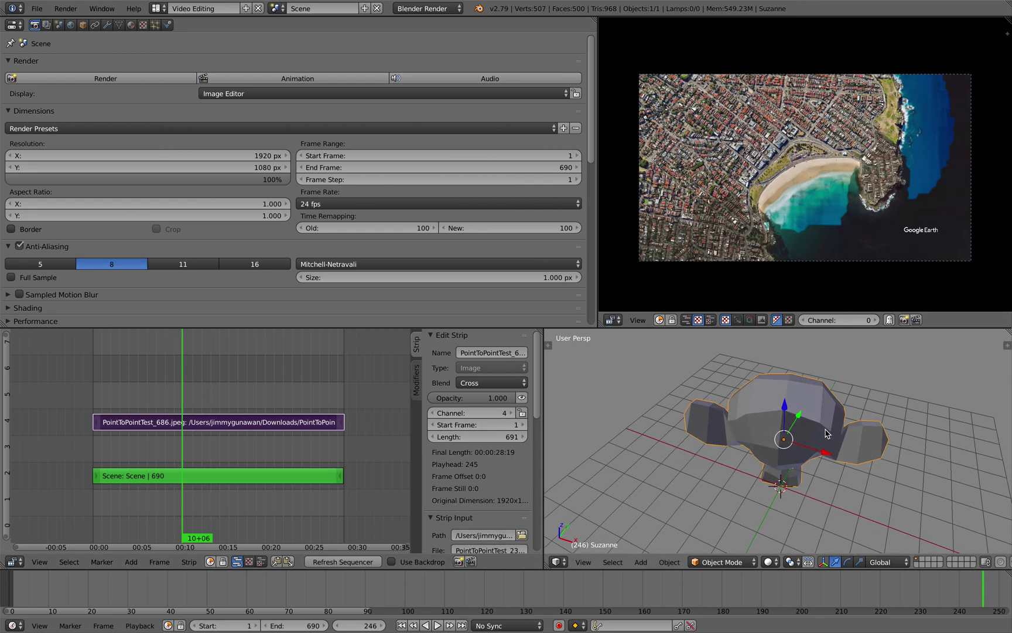
scroll(826, 433, down, 2)
scroll(672, 468, down, 2)
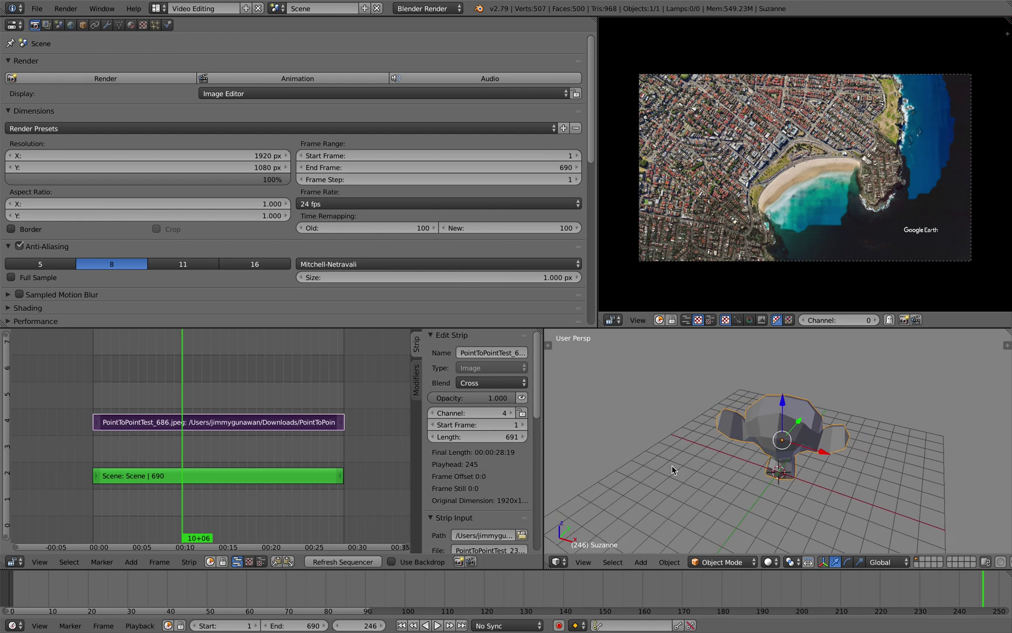
scroll(672, 468, down, 1)
key(shift+a)
click(706, 578)
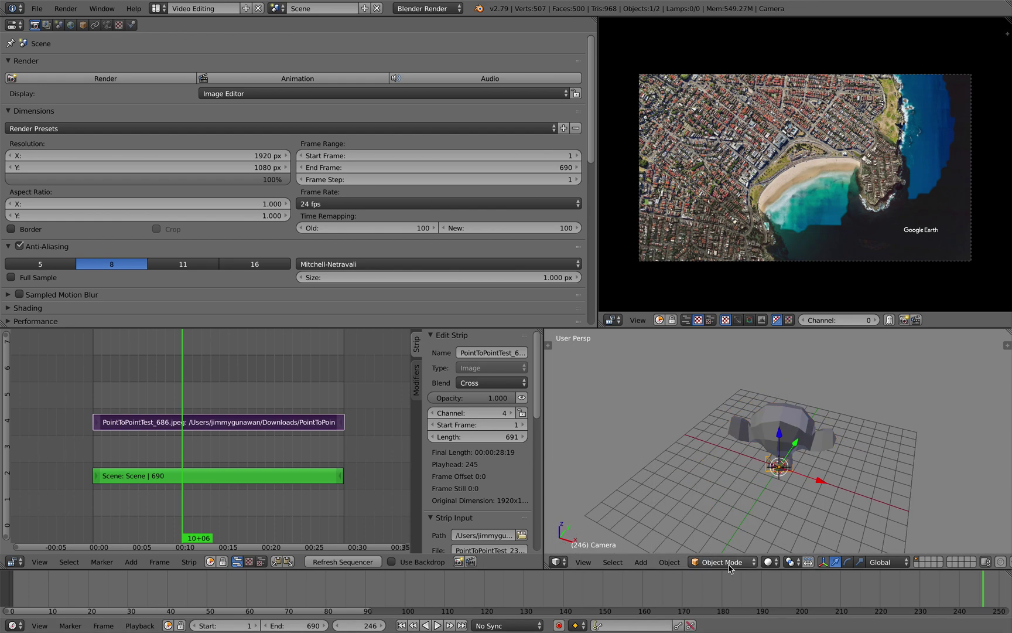
middle_drag(835, 448, 788, 462)
Look through the new camera and, with Lock Camera to View enabled, frame the whole monkey head.
click(587, 563)
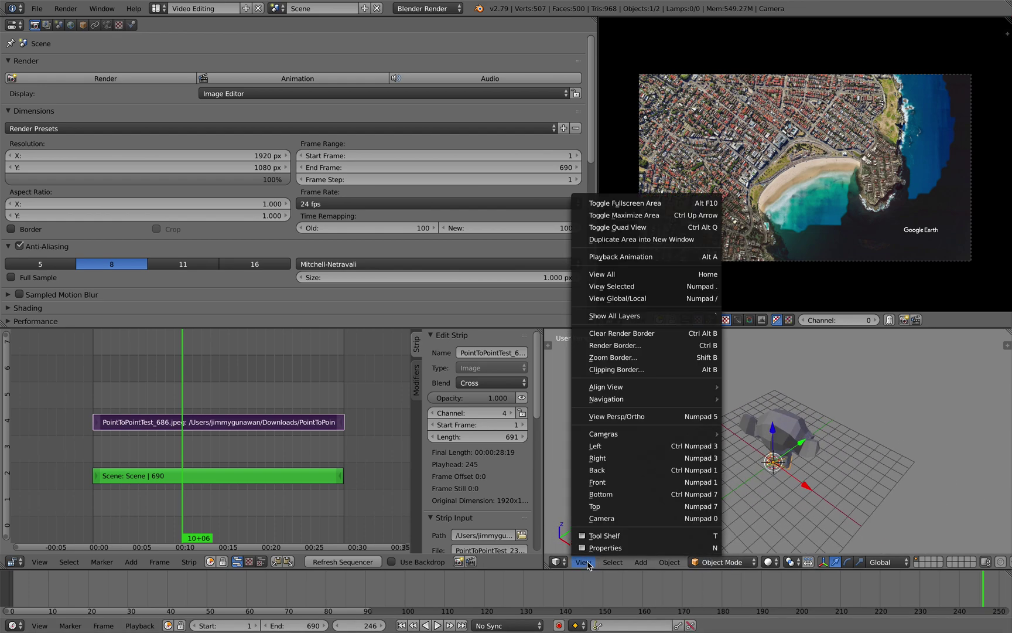
click(607, 518)
key(n)
scroll(944, 476, down, 5)
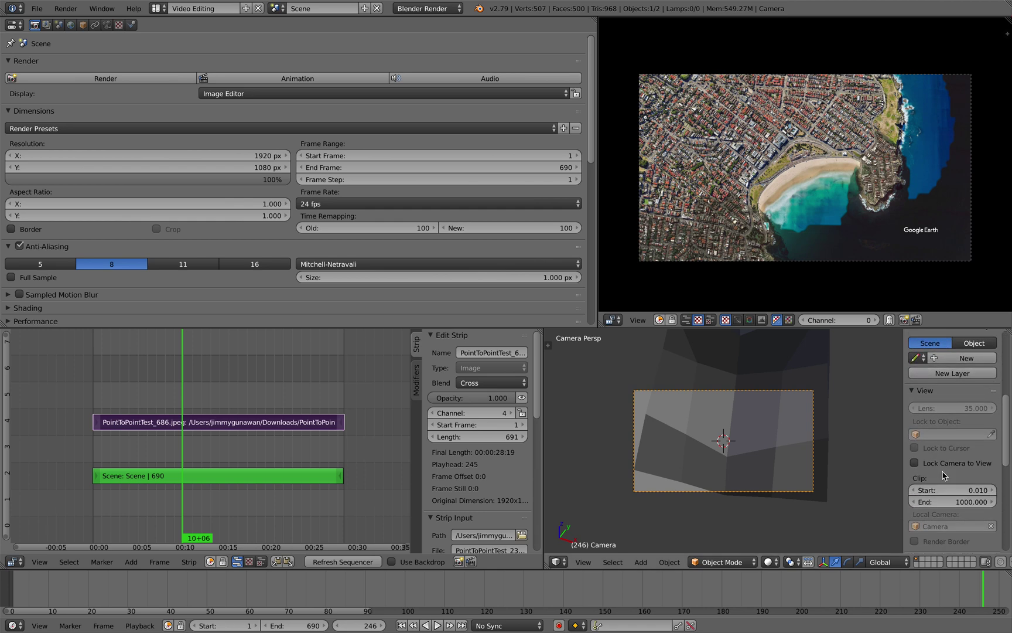
scroll(751, 430, down, 4)
mouse_move(751, 430)
middle_down()
mouse_move(742, 426)
mouse_move(755, 441)
mouse_move(750, 419)
middle_up()
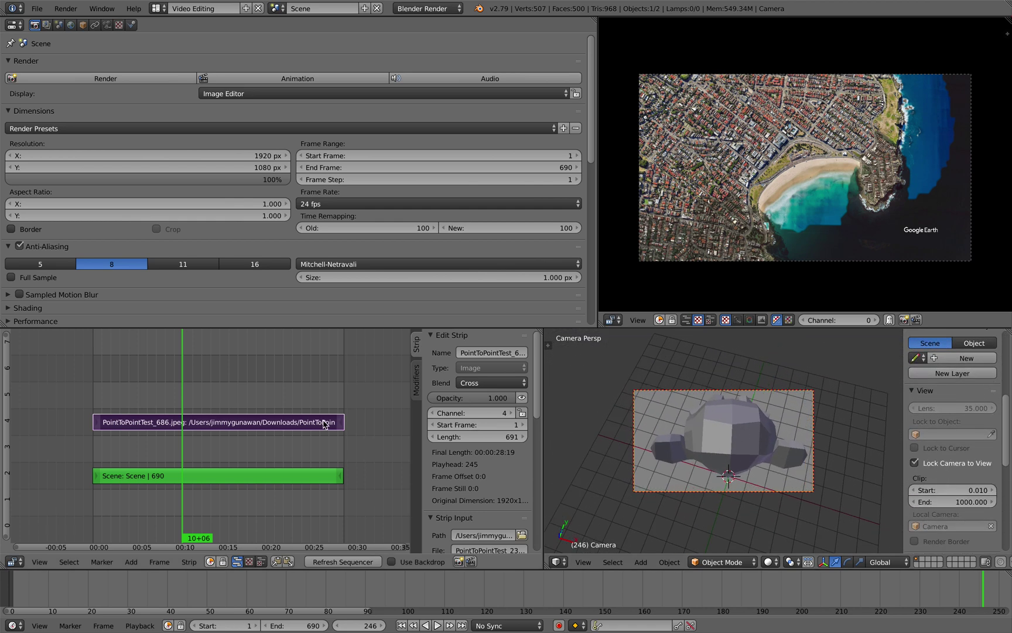
Move the scene strip to channel 5 above the image strip, starting at frame -6.
right_click(205, 479)
click(205, 480)
key(g)
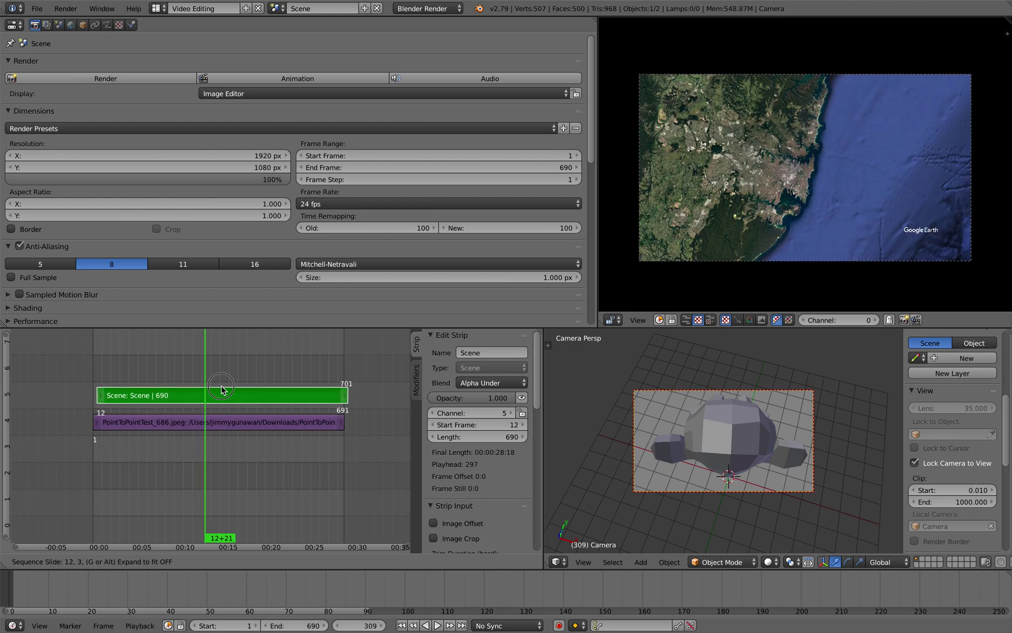
click(216, 377)
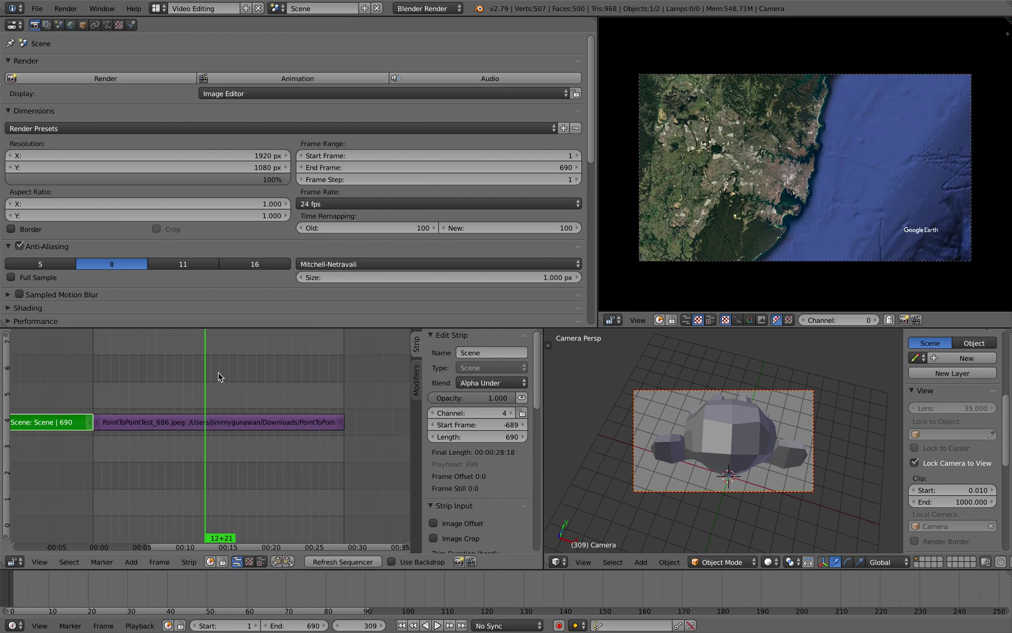
key(g)
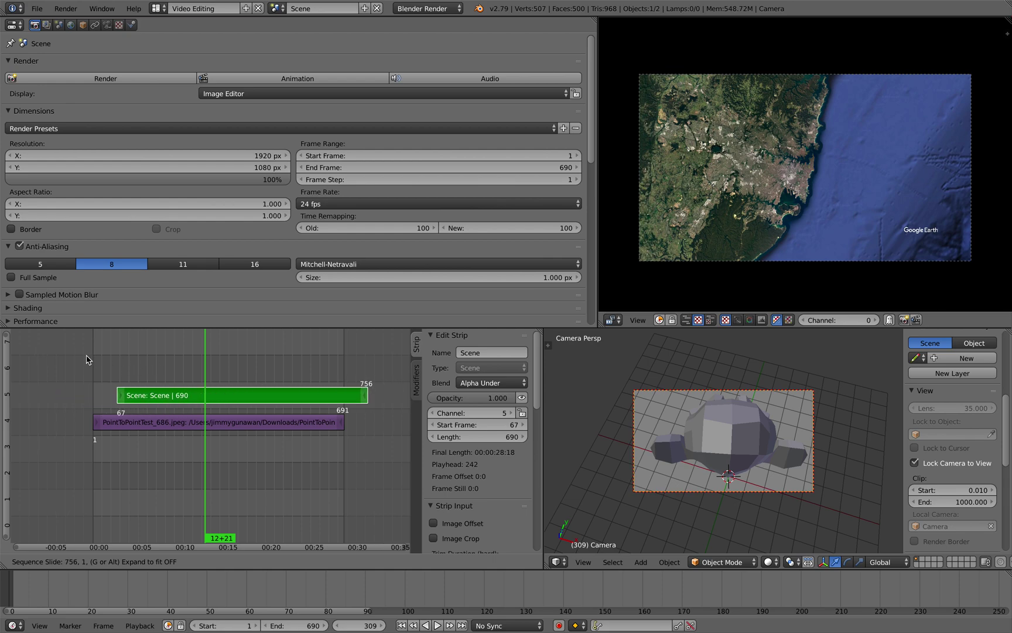
drag(158, 360, 223, 404)
Expand the render Shading settings and set Alpha to Transparent.
scroll(223, 243, down, 5)
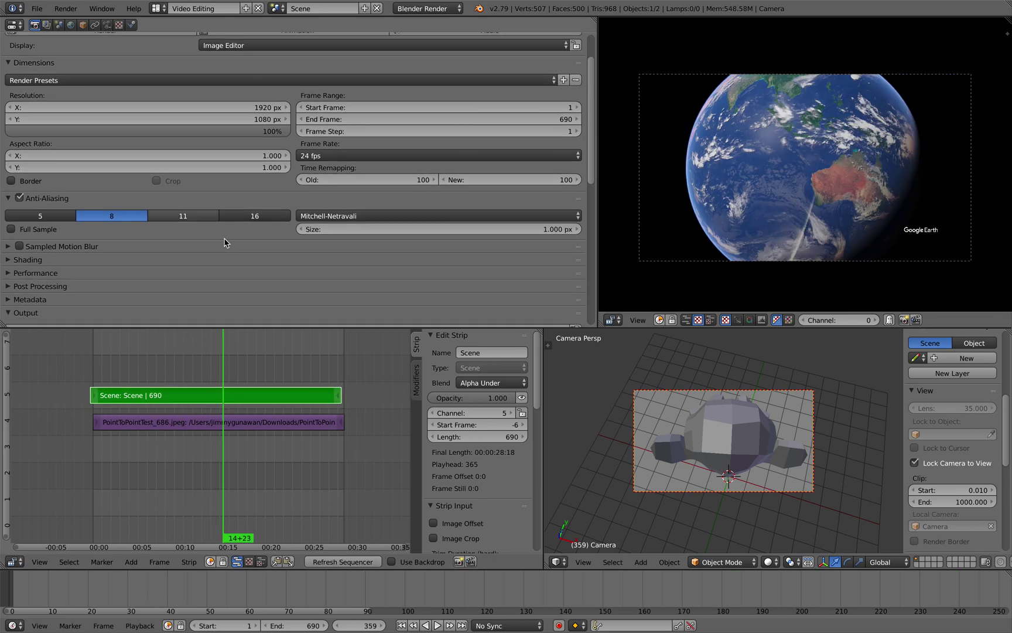
scroll(91, 205, down, 4)
scroll(65, 173, down, 4)
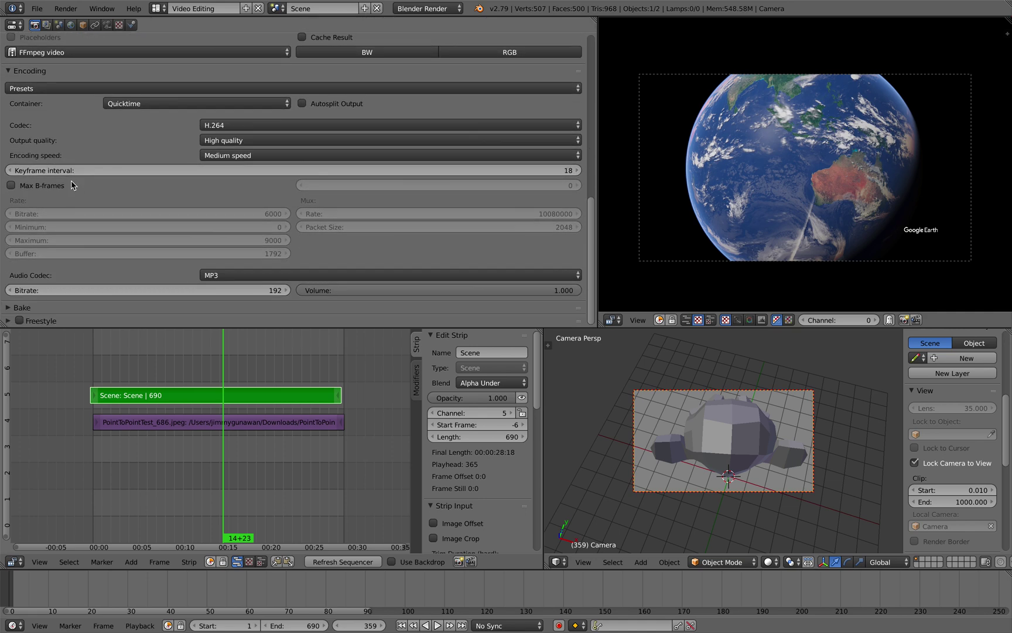
scroll(69, 211, up, 10)
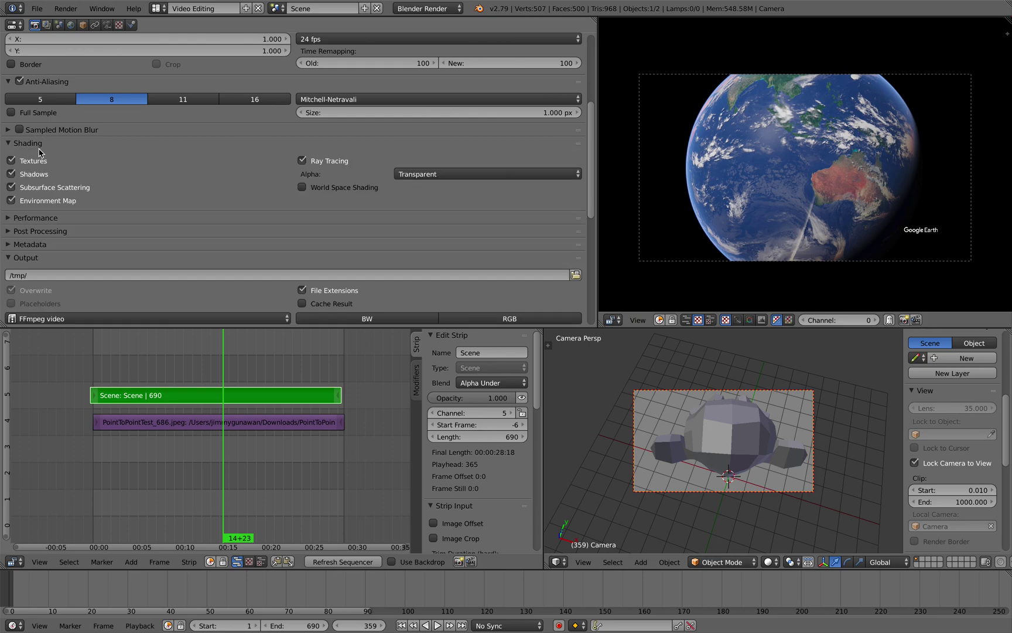
click(422, 174)
click(423, 175)
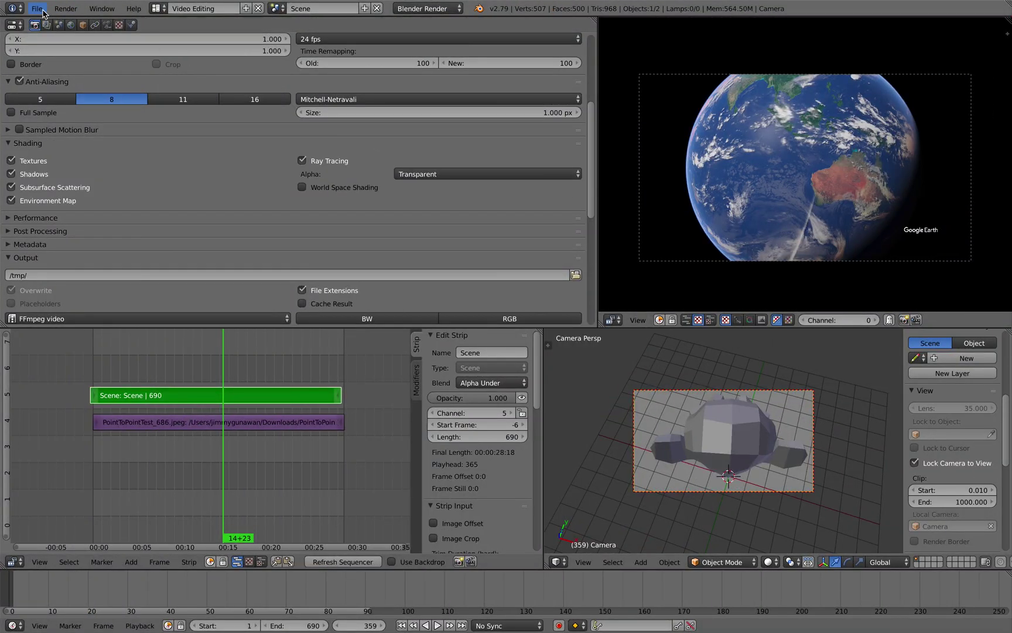
Open the recent Blender file containing the Earth globe and the red flight path curve.
click(37, 8)
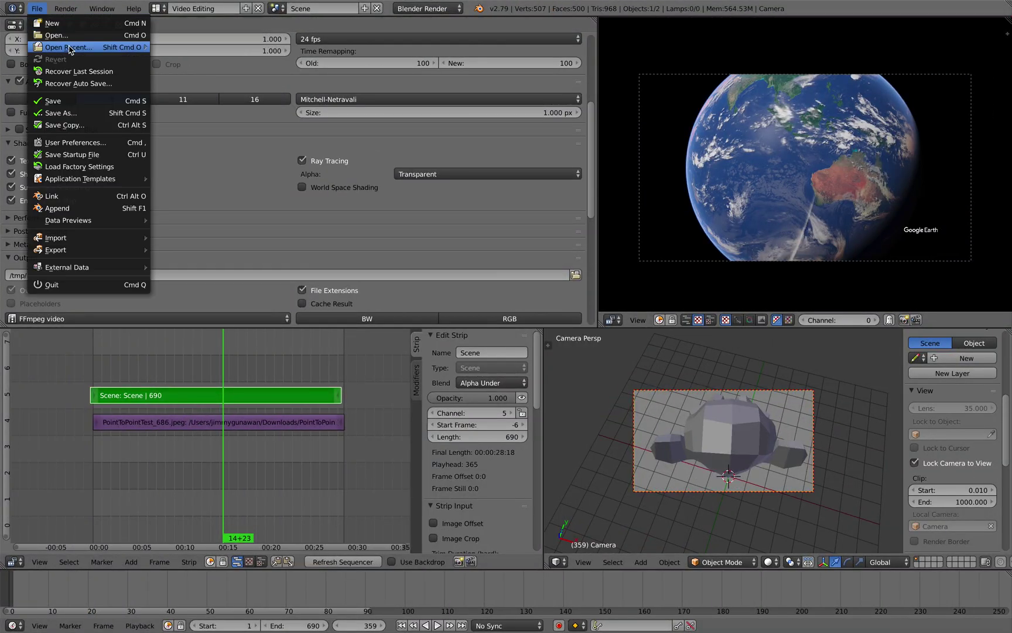
mouse_move(68, 47)
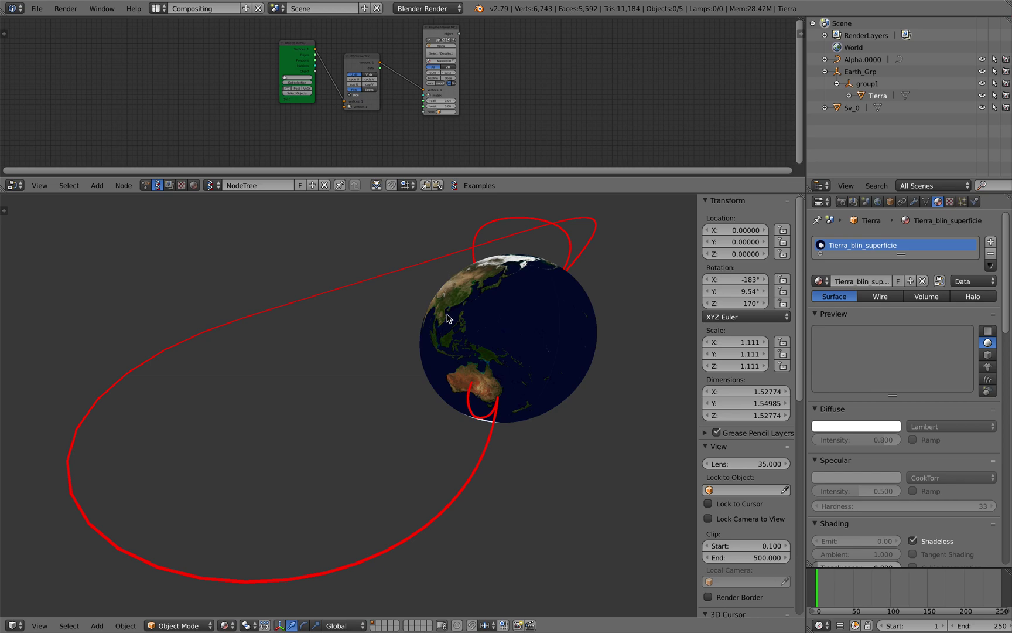
scroll(447, 318, down, 6)
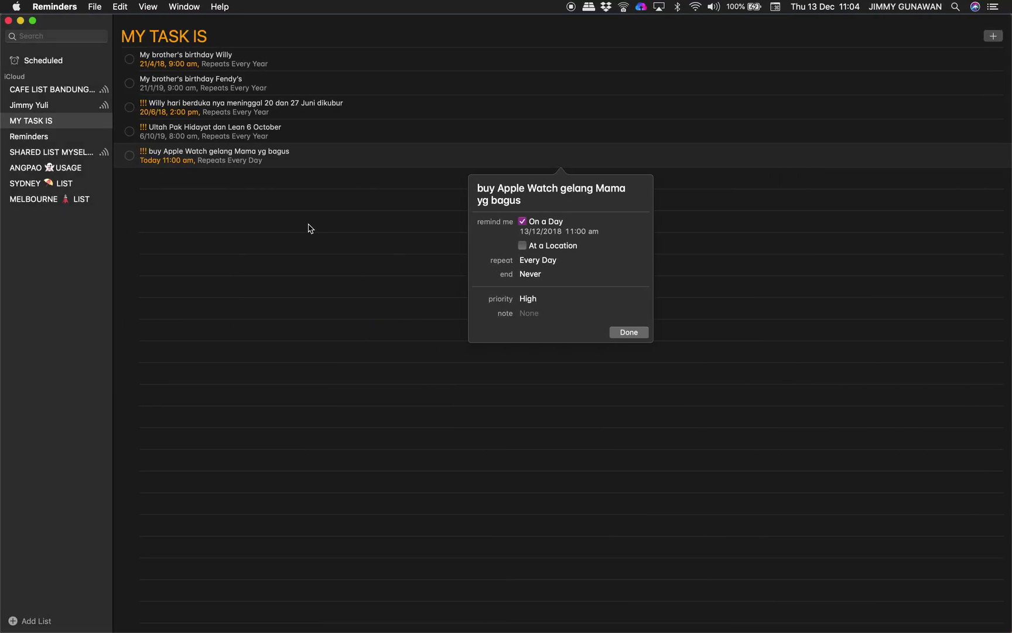
Close the Reminders window and bring the PointToPointTest.jsx code window into focus.
click(20, 21)
click(21, 21)
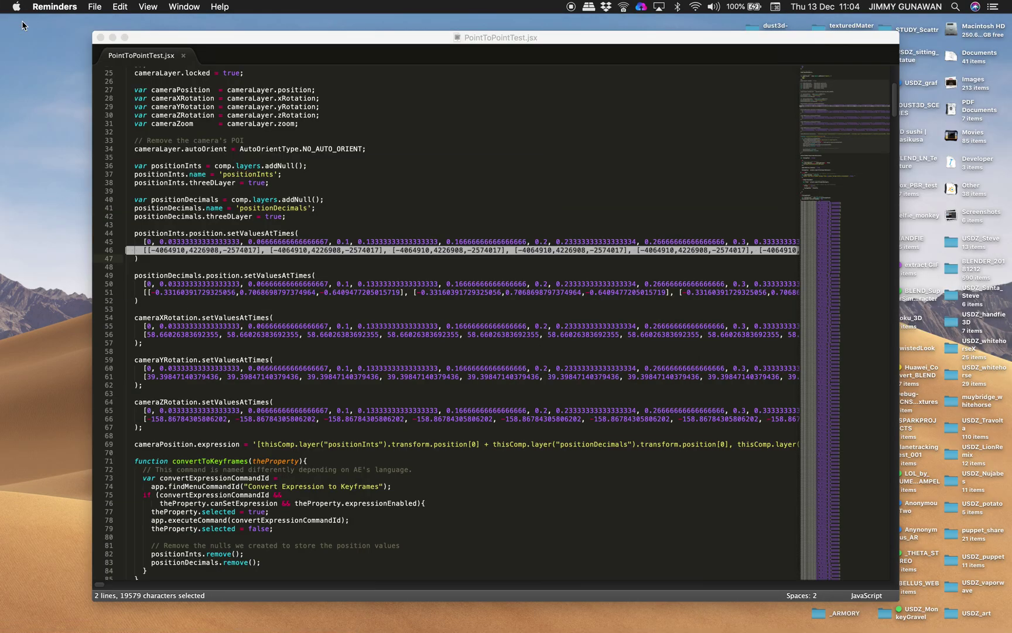
click(219, 233)
scroll(199, 147, up, 2)
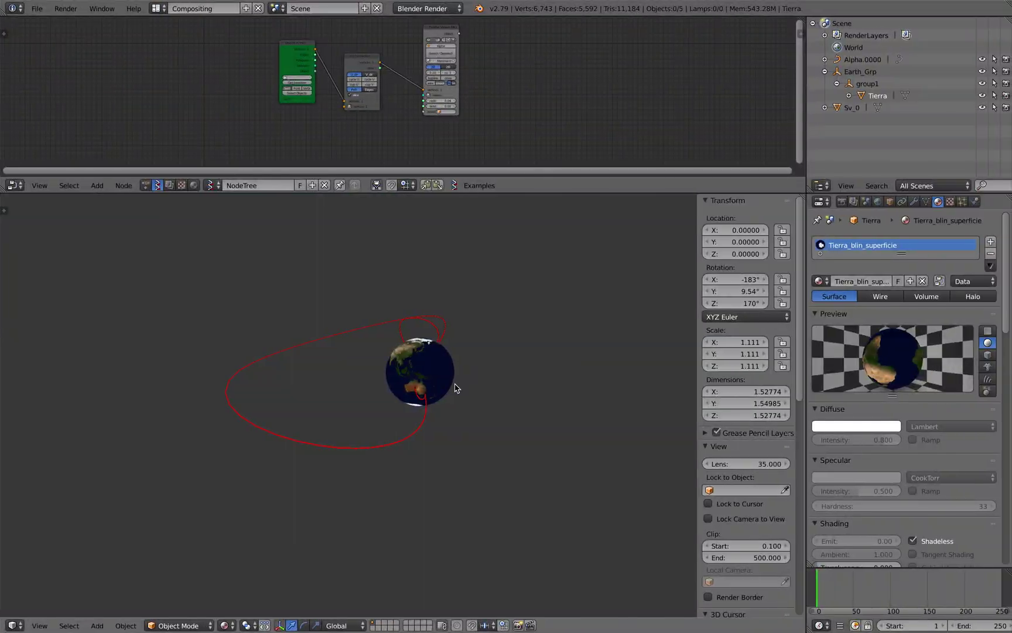
Examine the red flight path around Europe on the globe in Blender, and switch to the Google Earth Studio preview to compare.
scroll(456, 384, up, 3)
middle_drag(473, 382, 439, 420)
scroll(429, 415, up, 5)
scroll(435, 342, up, 3)
scroll(412, 383, up, 4)
scroll(439, 420, up, 2)
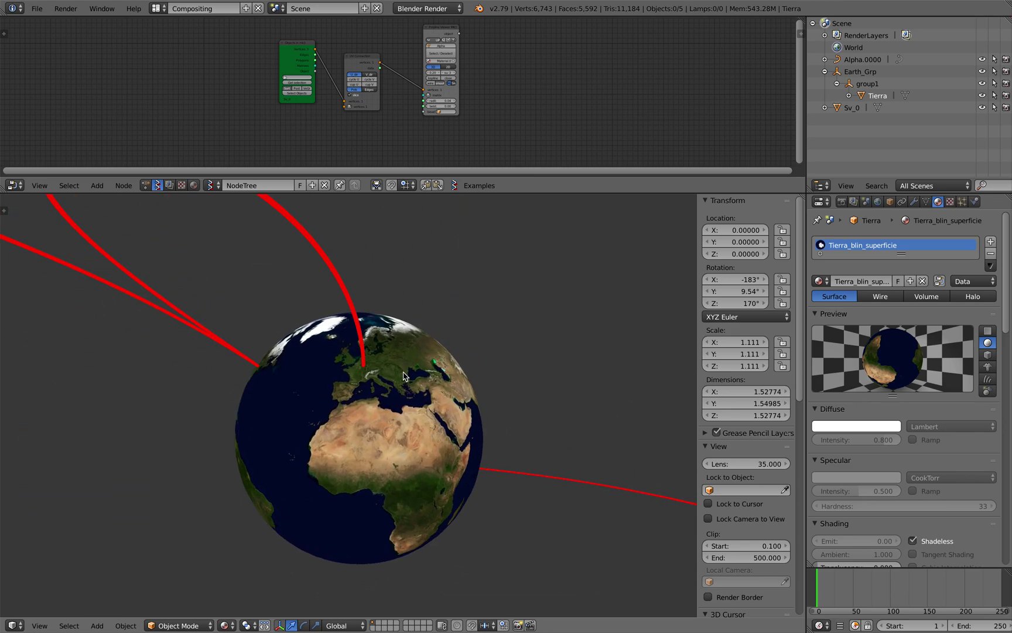
key(ctrl+Right)
key(ctrl+Left)
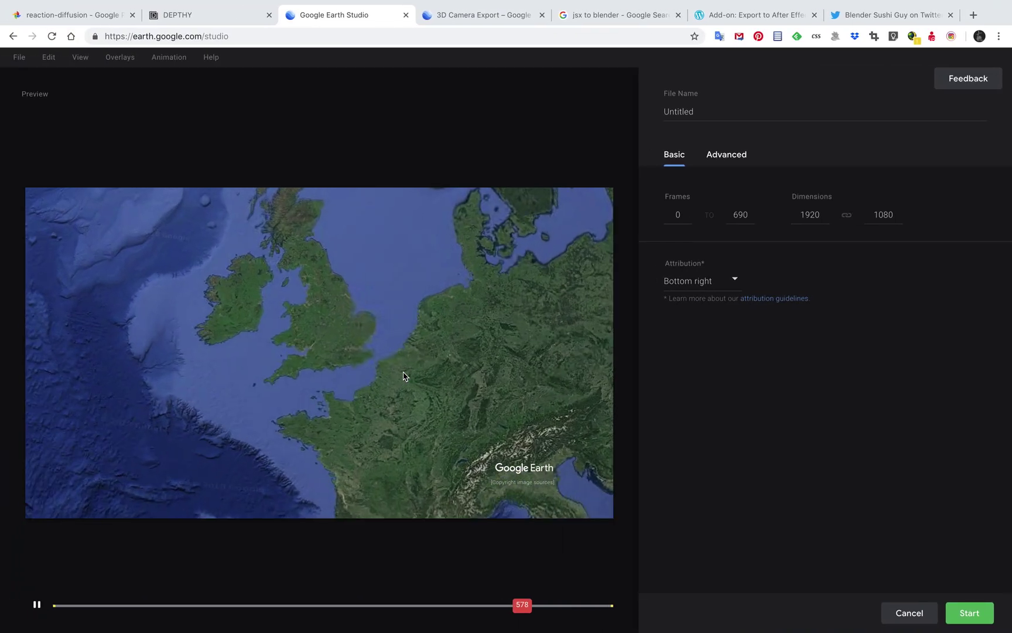